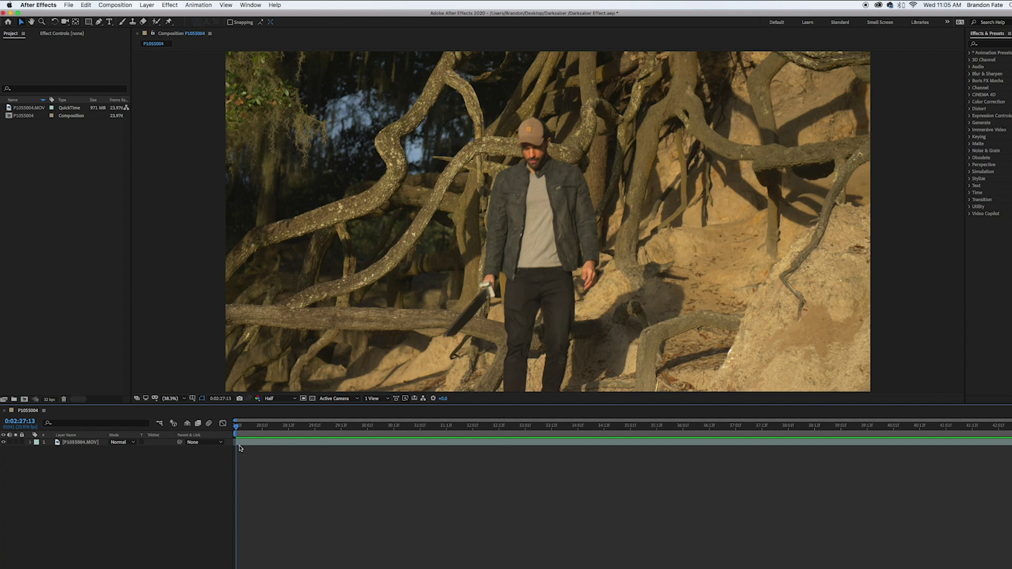
# Preview the sword footage and return the playhead to 0:02:27:13
pyautogui.press('space')
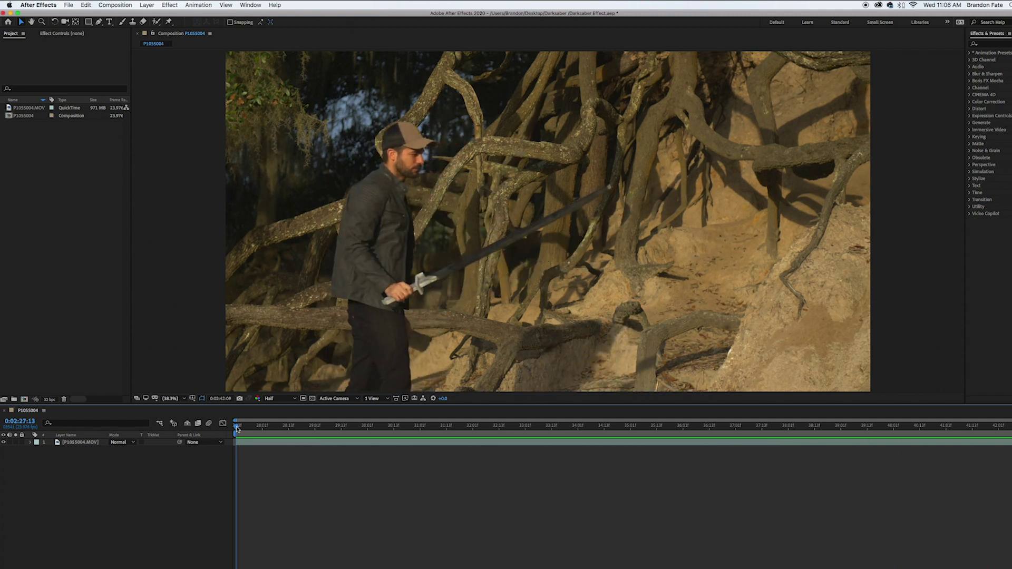
pyautogui.click(276, 427)
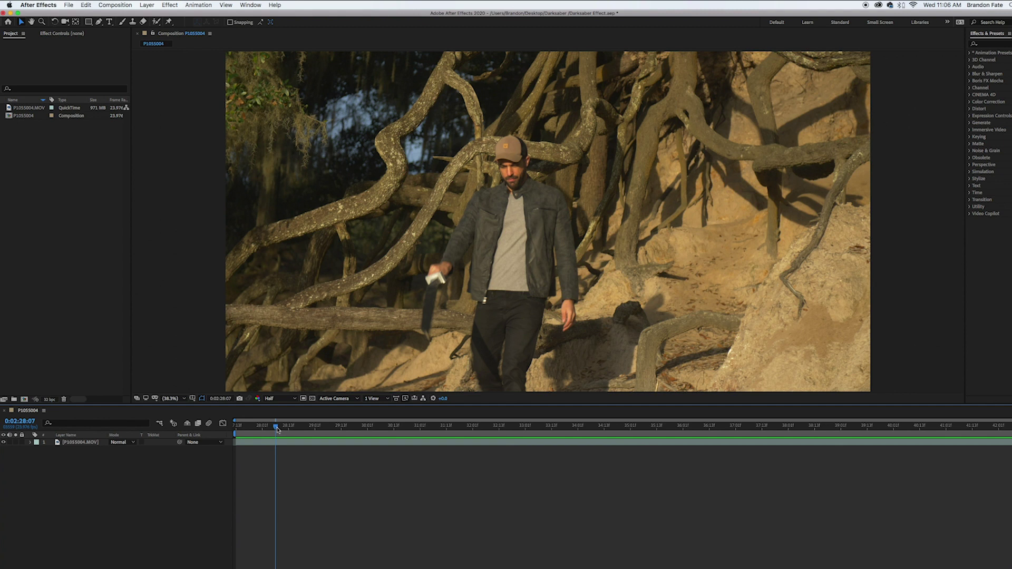
pyautogui.moveTo(276, 427); pyautogui.dragTo(236, 427)
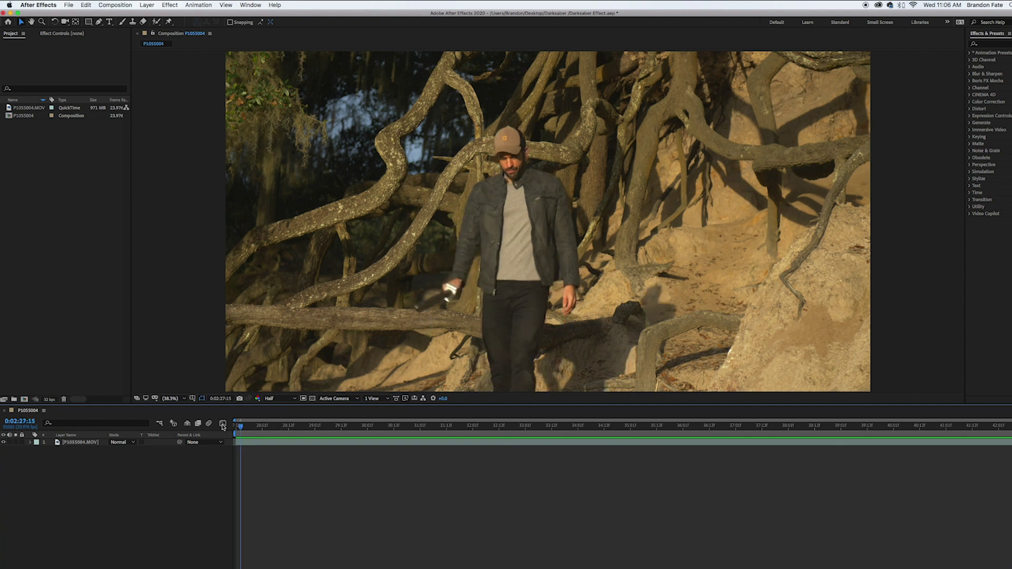
# Create a composition-sized white solid named "white saber" and hide the layer so the footage shows
pyautogui.click(148, 6)
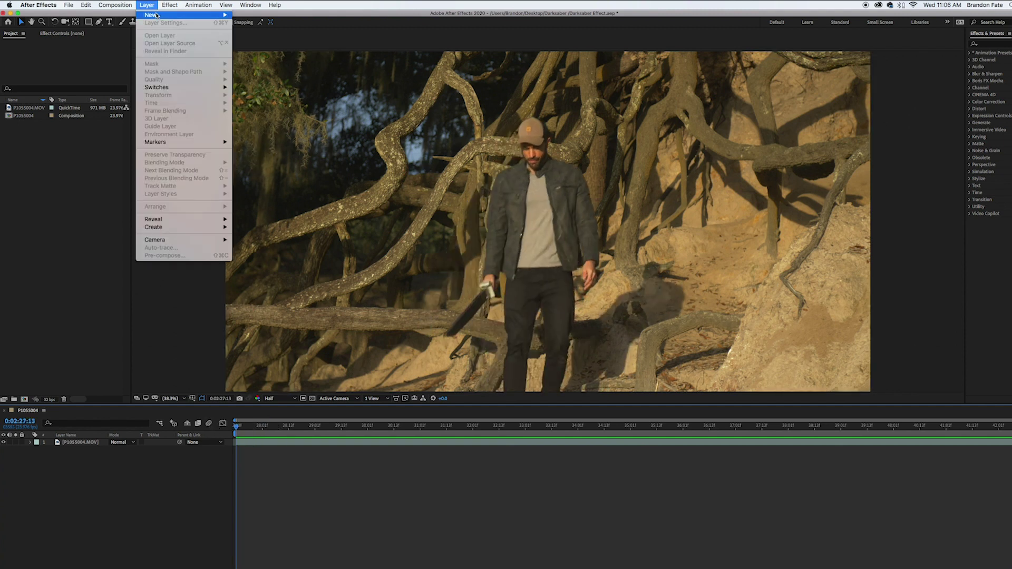
pyautogui.moveTo(158, 15)
pyautogui.click(257, 27)
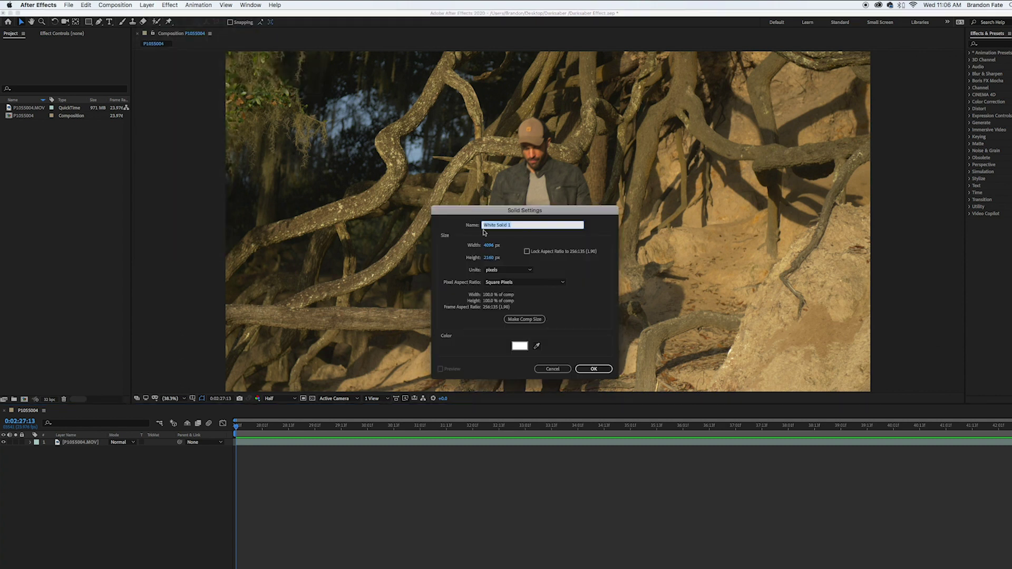
pyautogui.write('white saber')
pyautogui.click(525, 319)
pyautogui.click(594, 369)
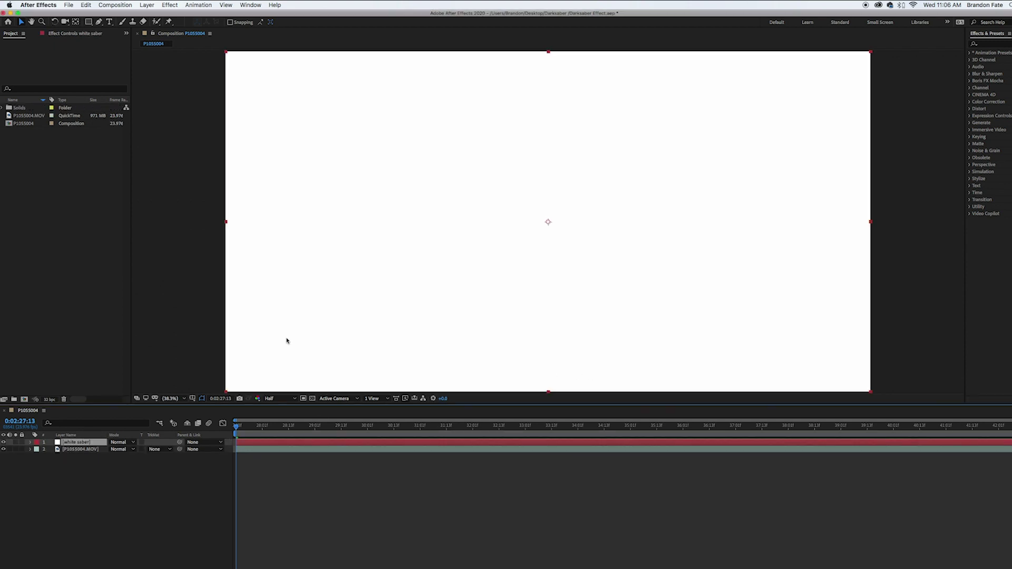
pyautogui.click(4, 442)
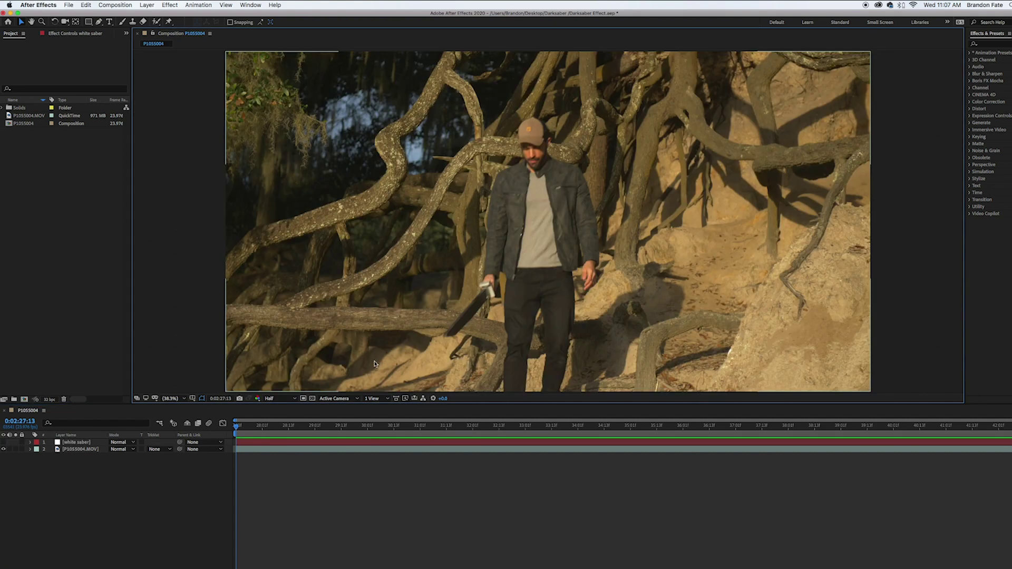
# Set the composition preview resolution to Full for close-up work on the sword blade
pyautogui.press('/')
pyautogui.press('h')
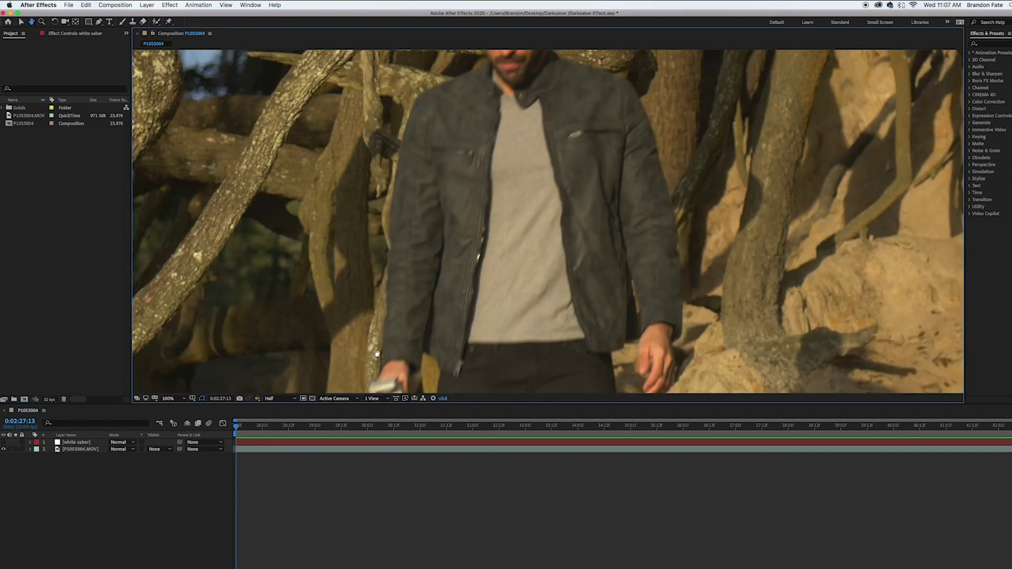
pyautogui.moveTo(428, 332); pyautogui.dragTo(514, 214)
pyautogui.scroll(2, 513, 214)
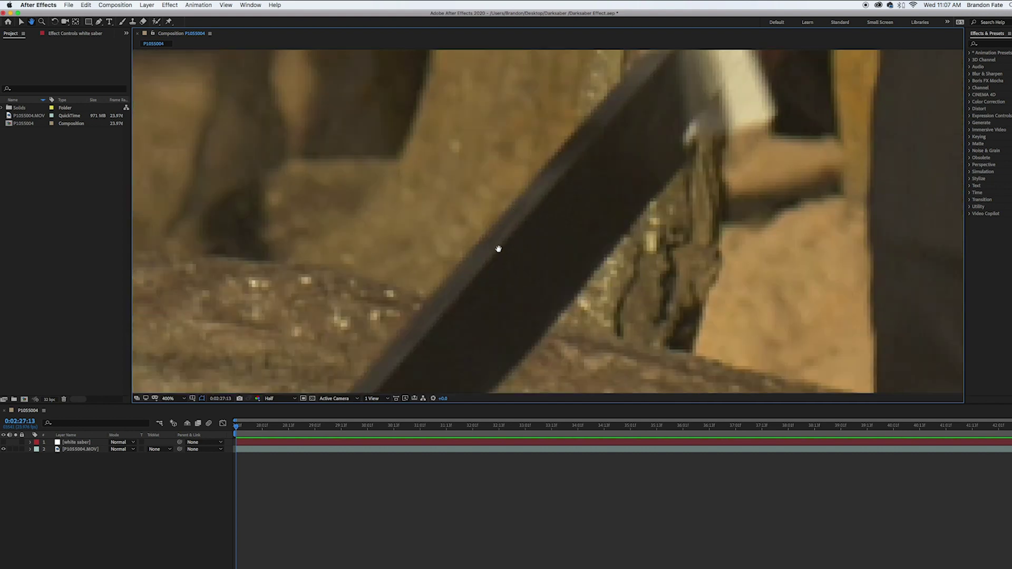
pyautogui.scroll(-1, 497, 249)
pyautogui.moveTo(474, 284); pyautogui.dragTo(467, 258)
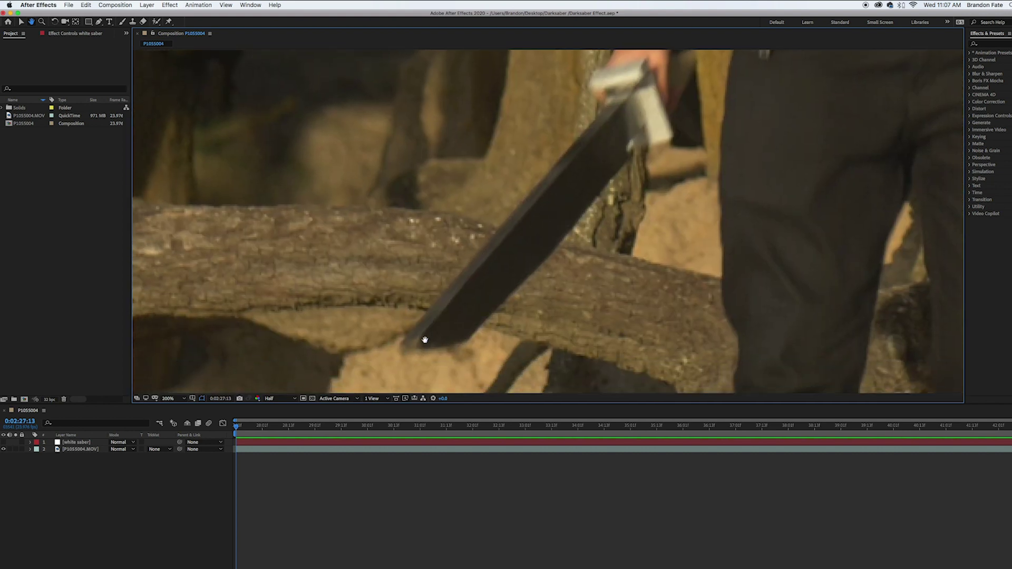
pyautogui.press('v')
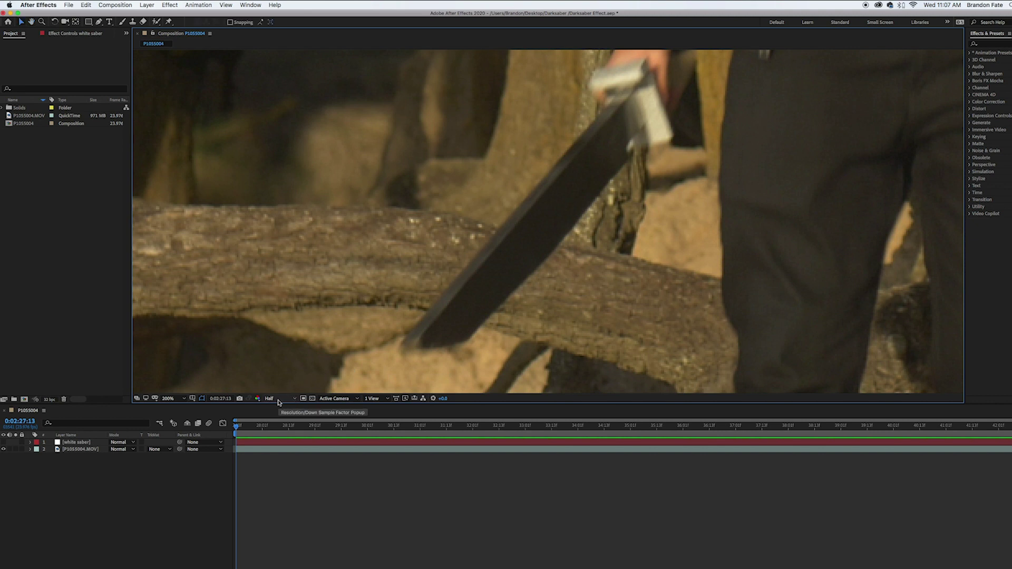
pyautogui.click(277, 400)
pyautogui.click(274, 418)
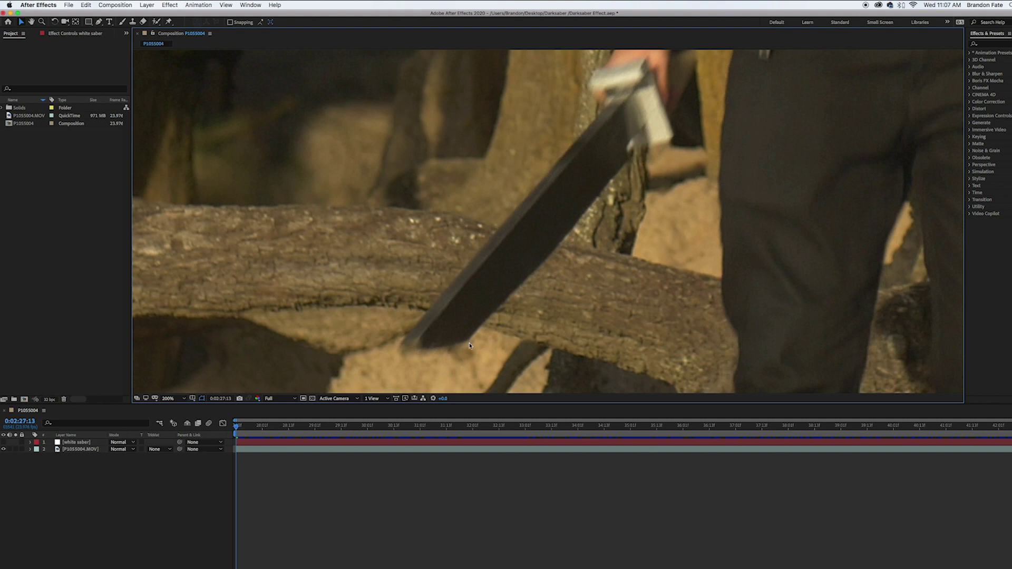
# Draw a closed Pen tool mask around the sword blade on the white saber layer
pyautogui.click(77, 443)
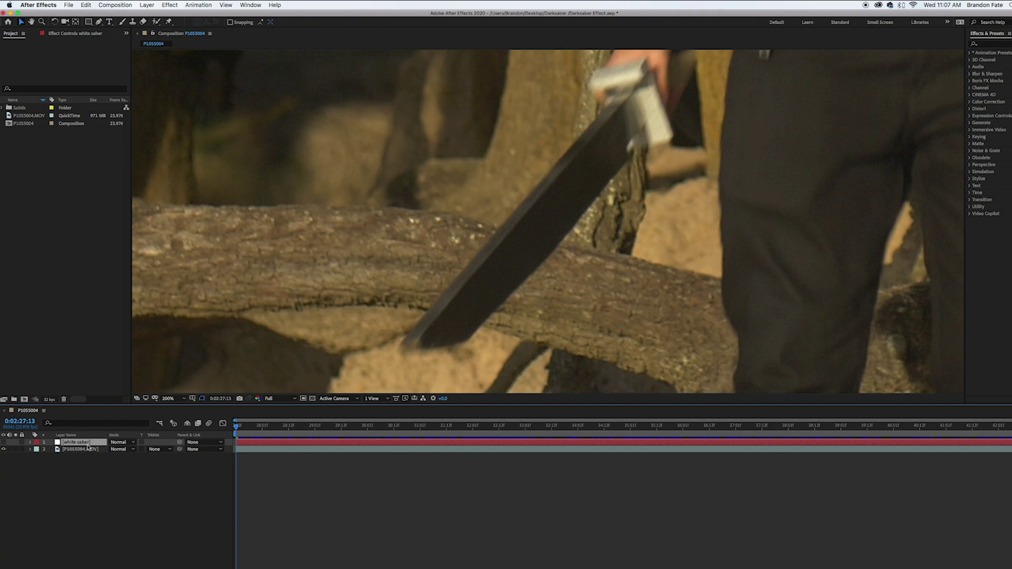
pyautogui.click(99, 23)
pyautogui.click(608, 105)
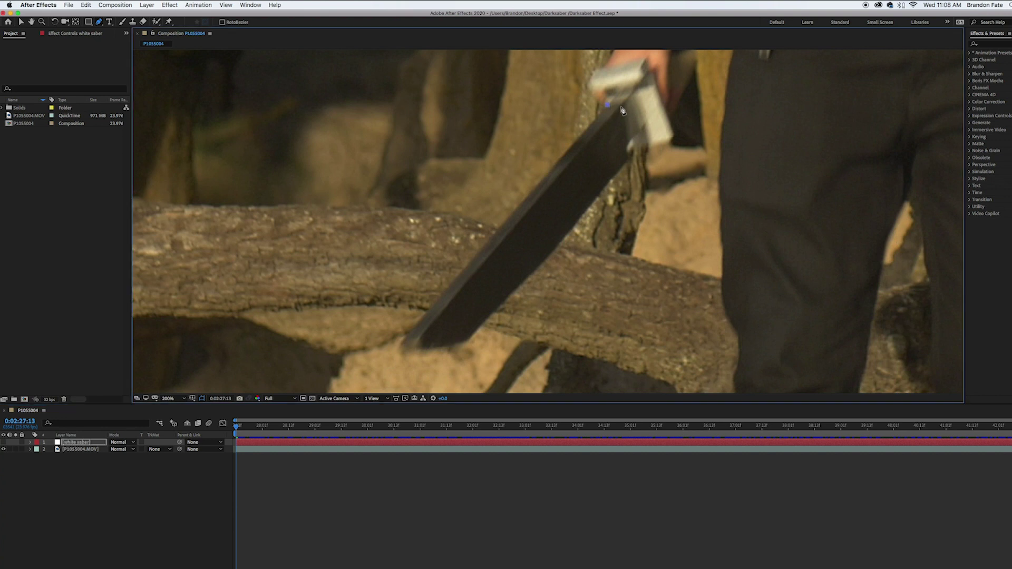
pyautogui.click(621, 104)
pyautogui.click(468, 342)
pyautogui.click(412, 351)
pyautogui.click(401, 346)
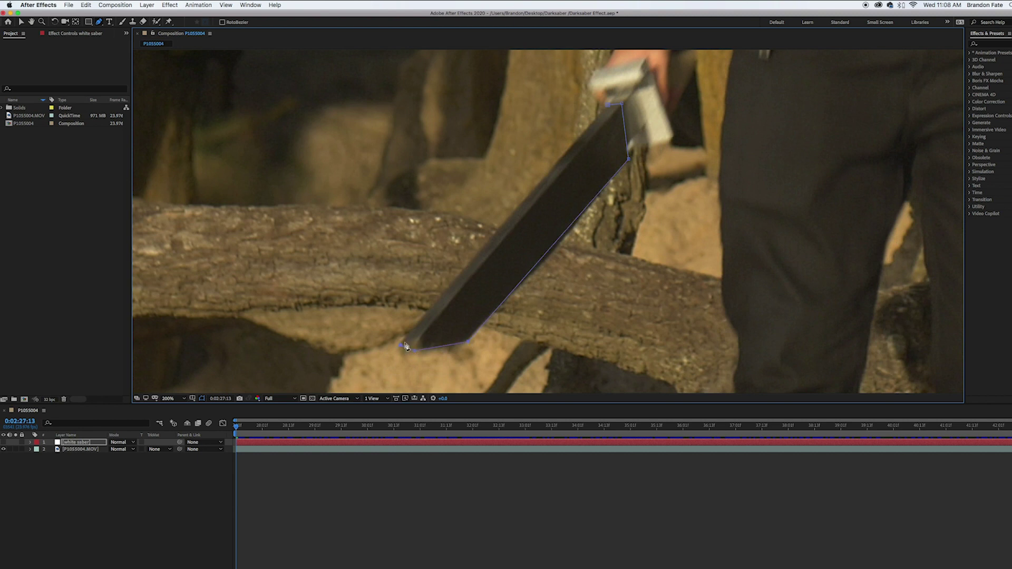
pyautogui.click(607, 108)
pyautogui.press('v')
# Reveal the white saber layer's Mask Path and turn on its keyframing at 0:02:27:13
pyautogui.click(80, 446)
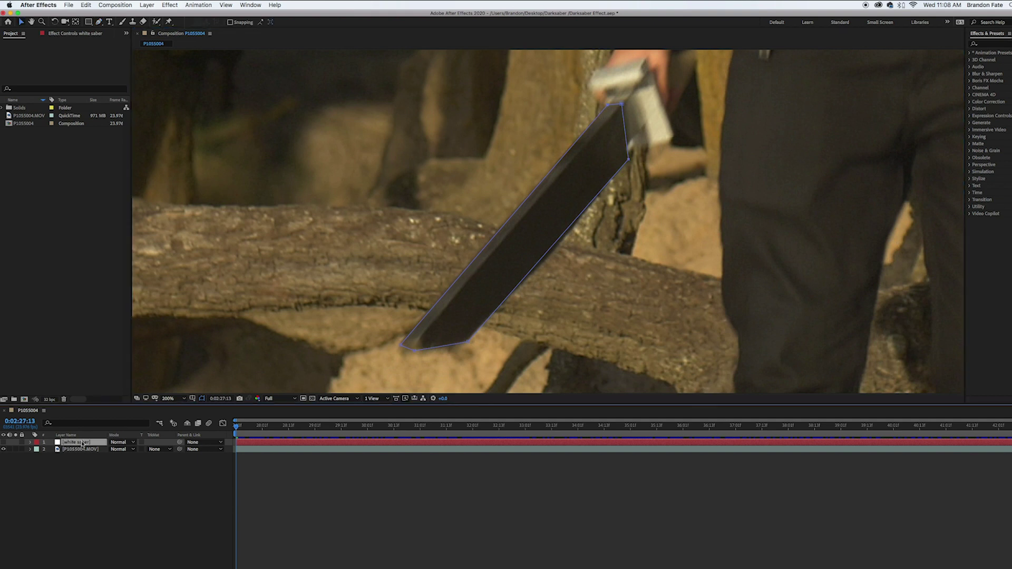
pyautogui.press('m')
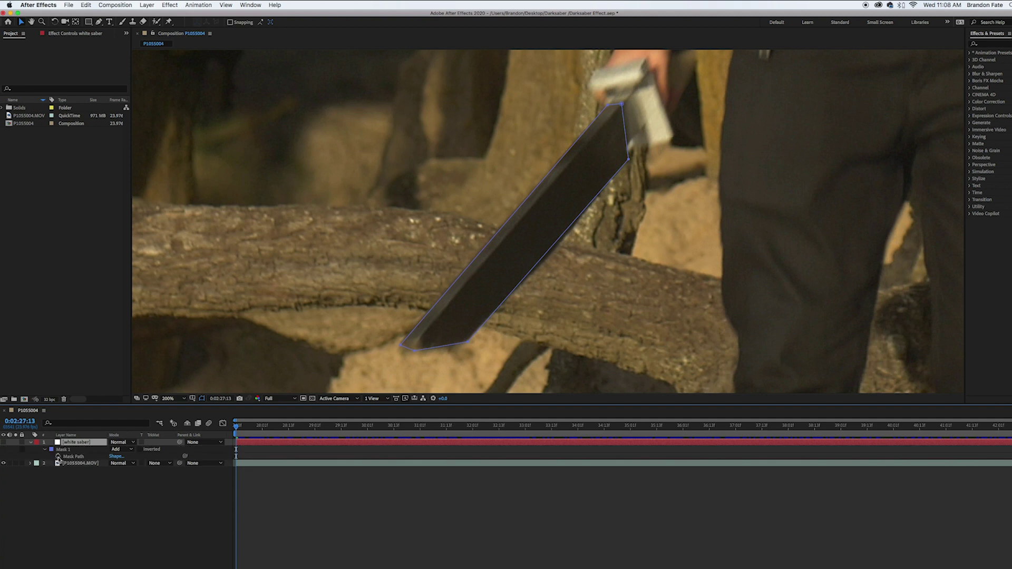
pyautogui.click(58, 456)
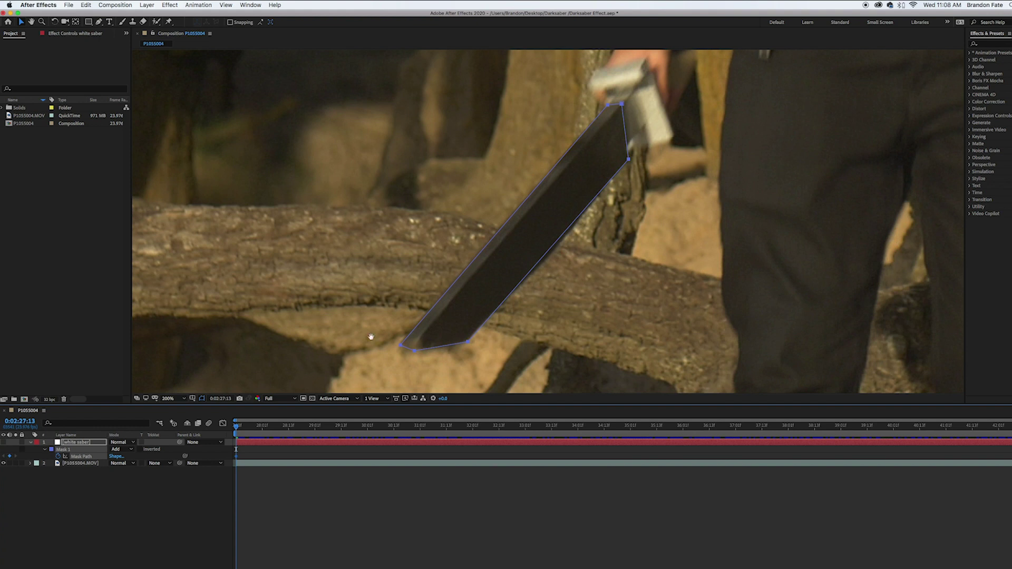
# Advance one frame to 0:02:27:14 and adjust the mask points to match the blade
pyautogui.press('space')
pyautogui.moveTo(384, 336); pyautogui.dragTo(384, 335)
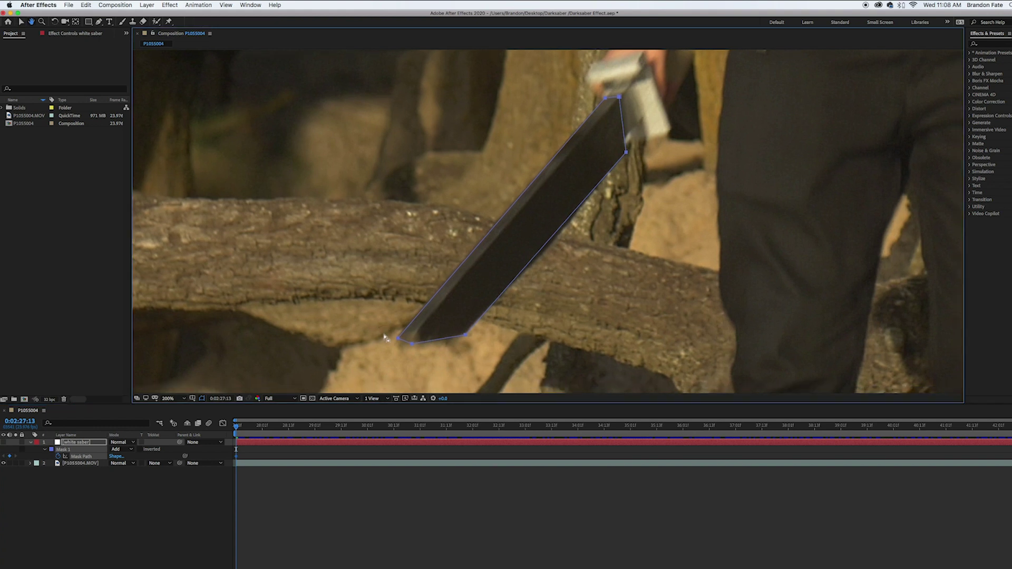
pyautogui.press('pagedown')
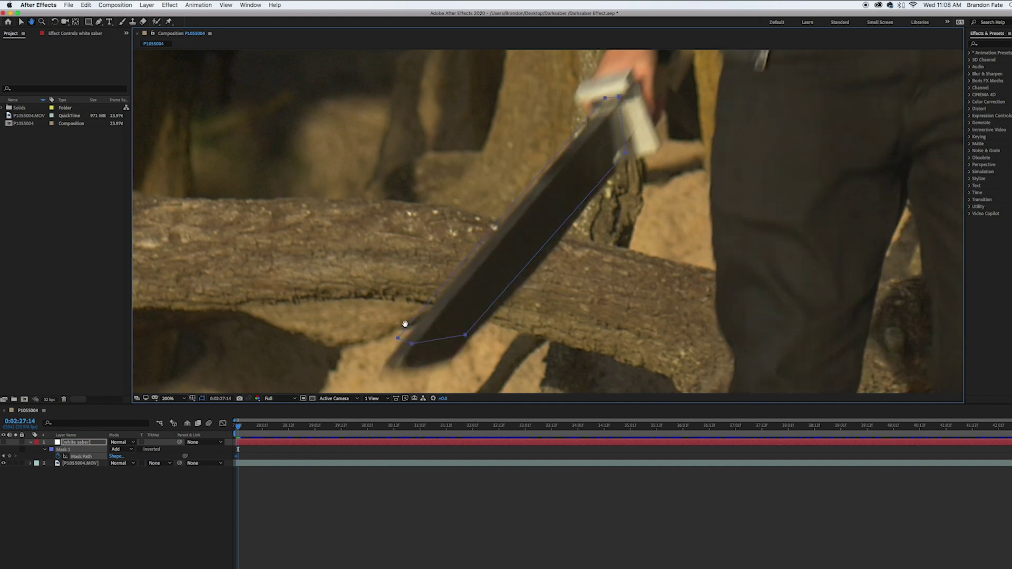
pyautogui.moveTo(412, 332); pyautogui.dragTo(403, 368)
pyautogui.press('v')
pyautogui.click(470, 474)
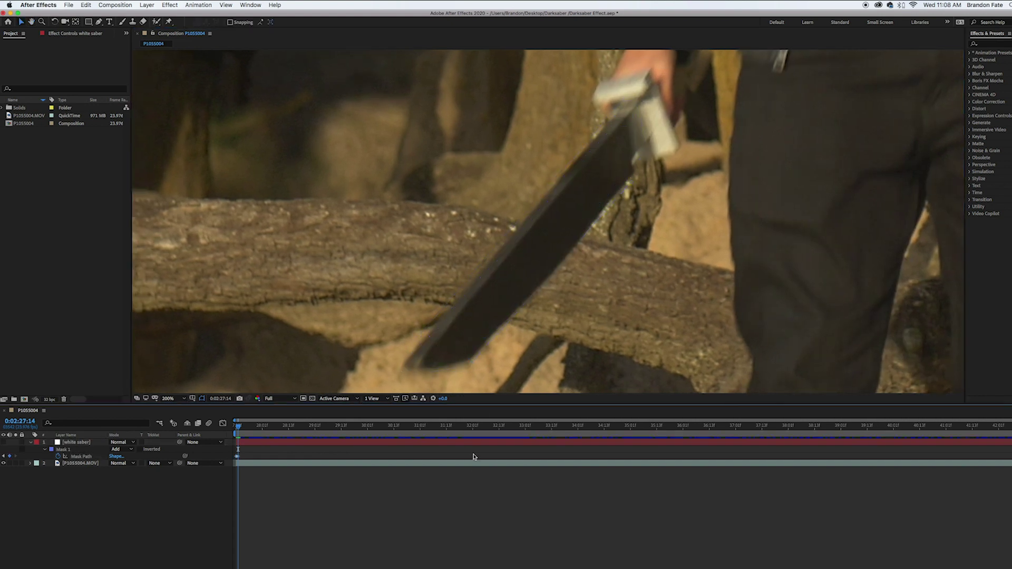
pyautogui.click(478, 441)
pyautogui.moveTo(633, 183); pyautogui.dragTo(637, 172)
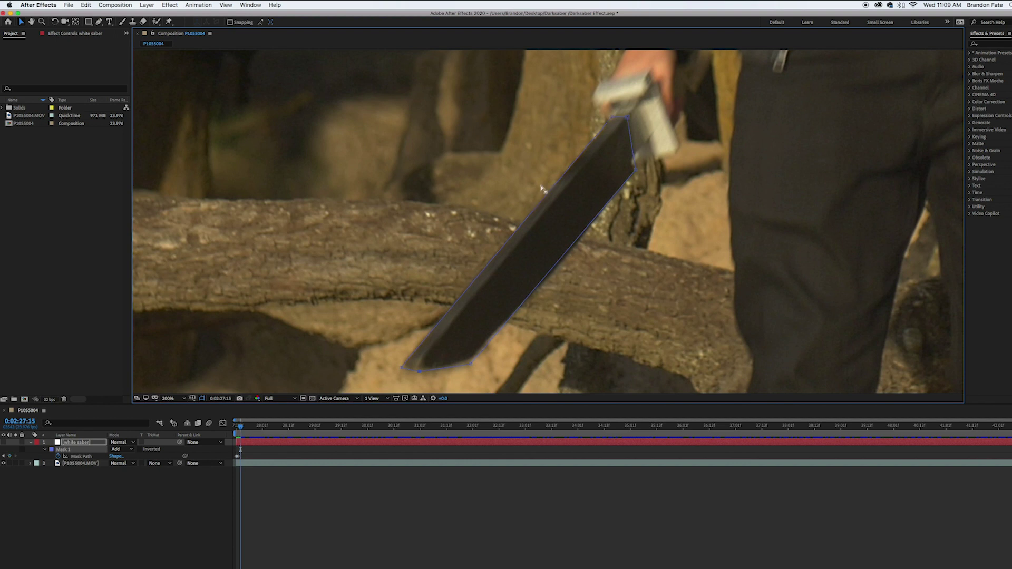
# Advance to 0:02:27:15 and reshape the mask's points to follow the blade's edges and tip
pyautogui.press('pagedown')
pyautogui.press('space')
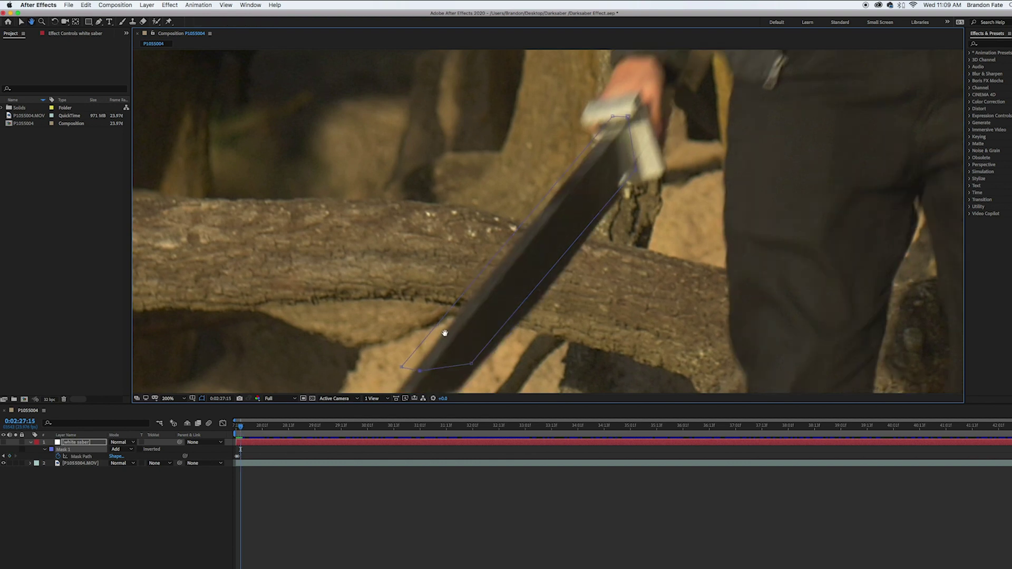
pyautogui.moveTo(443, 332); pyautogui.dragTo(479, 290)
pyautogui.moveTo(445, 333); pyautogui.dragTo(446, 355)
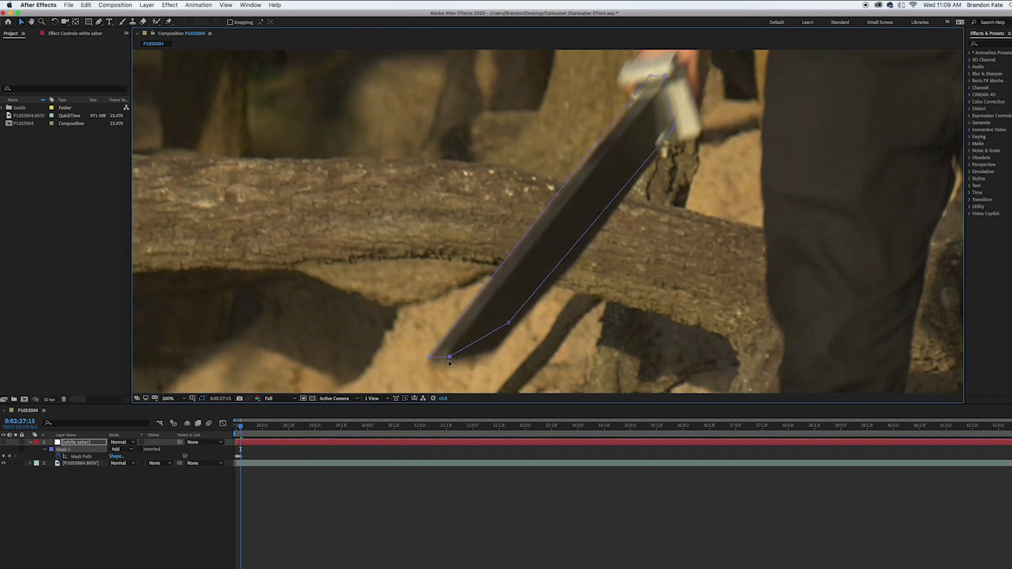
pyautogui.moveTo(446, 355); pyautogui.dragTo(447, 363)
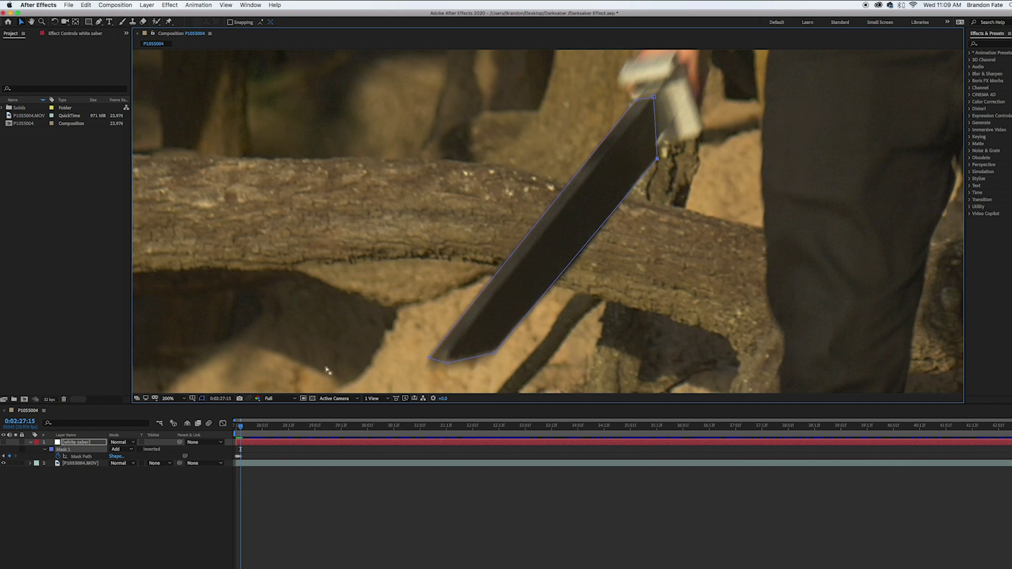
# Move ahead to 0:02:27:20 and reposition the whole mask over the blade
pyautogui.click(177, 401)
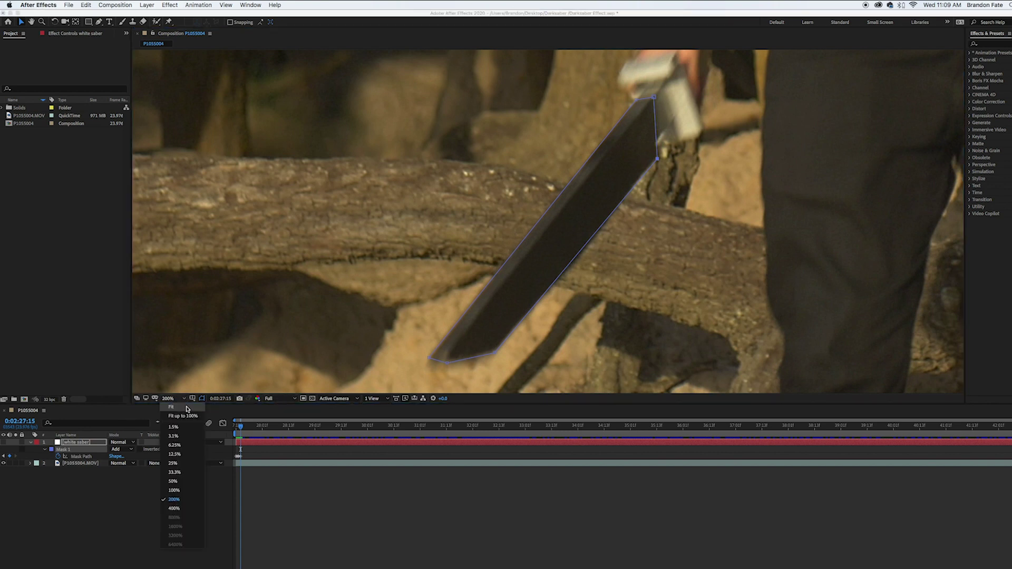
pyautogui.click(179, 413)
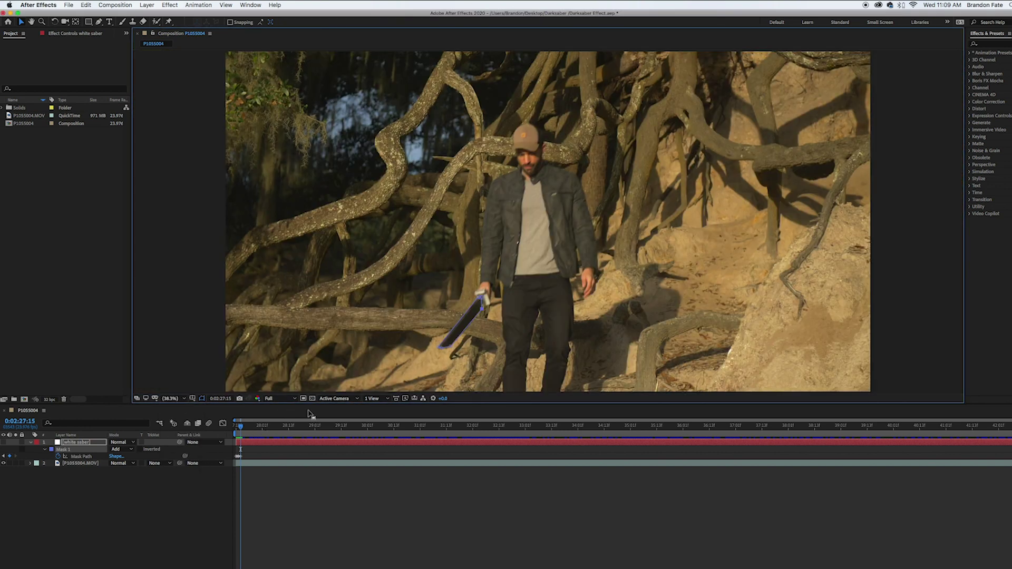
pyautogui.press('space')
pyautogui.moveTo(372, 344); pyautogui.dragTo(367, 334)
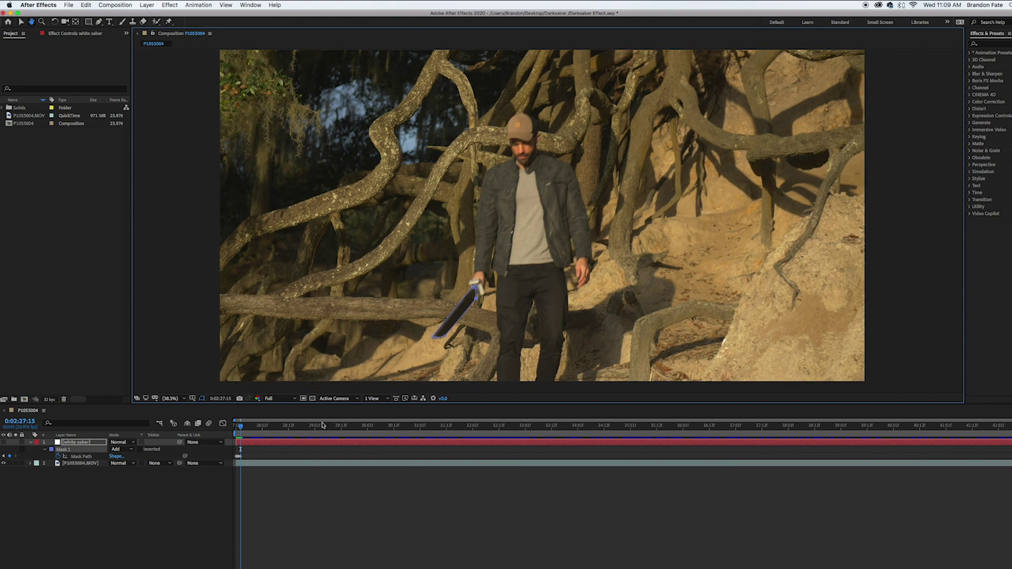
pyautogui.press('pagedown')
pyautogui.press('pagedown')
pyautogui.press('pagedown')
pyautogui.press('pagedown')
pyautogui.press('pagedown')
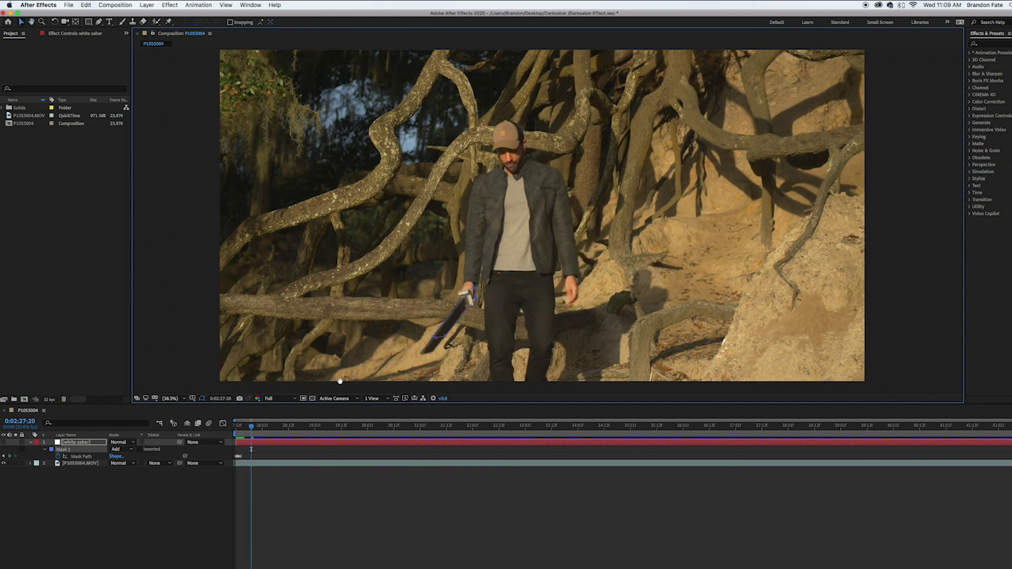
pyautogui.press('space')
pyautogui.moveTo(396, 328); pyautogui.dragTo(647, 143)
pyautogui.scroll(2, 434, 280)
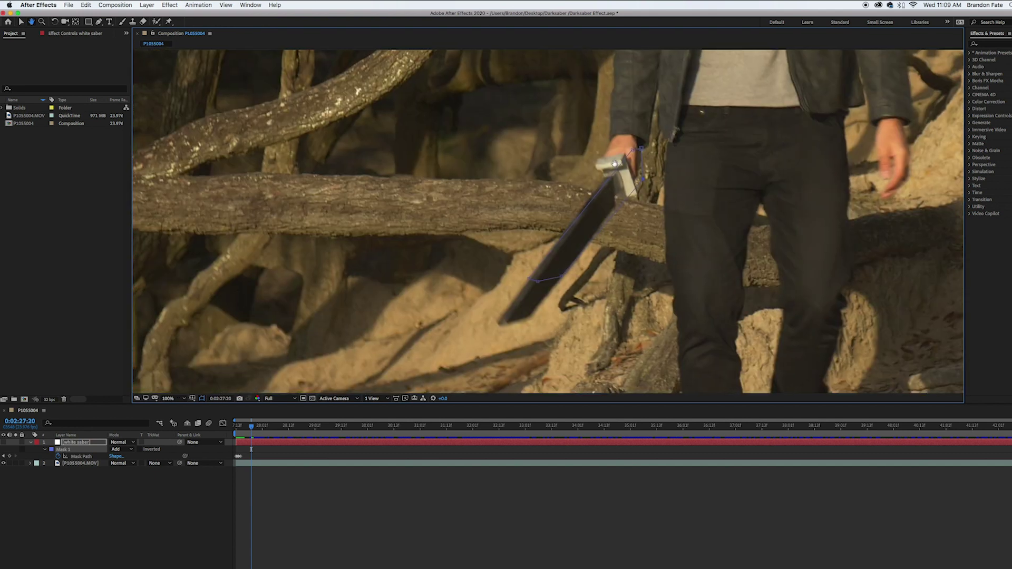
pyautogui.doubleClick(538, 284)
pyautogui.moveTo(538, 283); pyautogui.dragTo(506, 321)
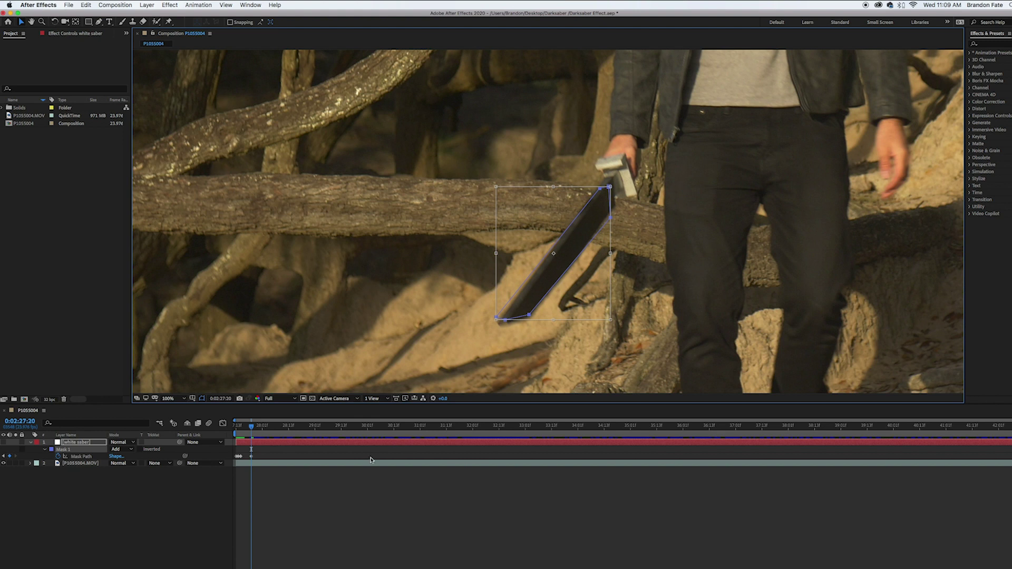
pyautogui.press('Return')
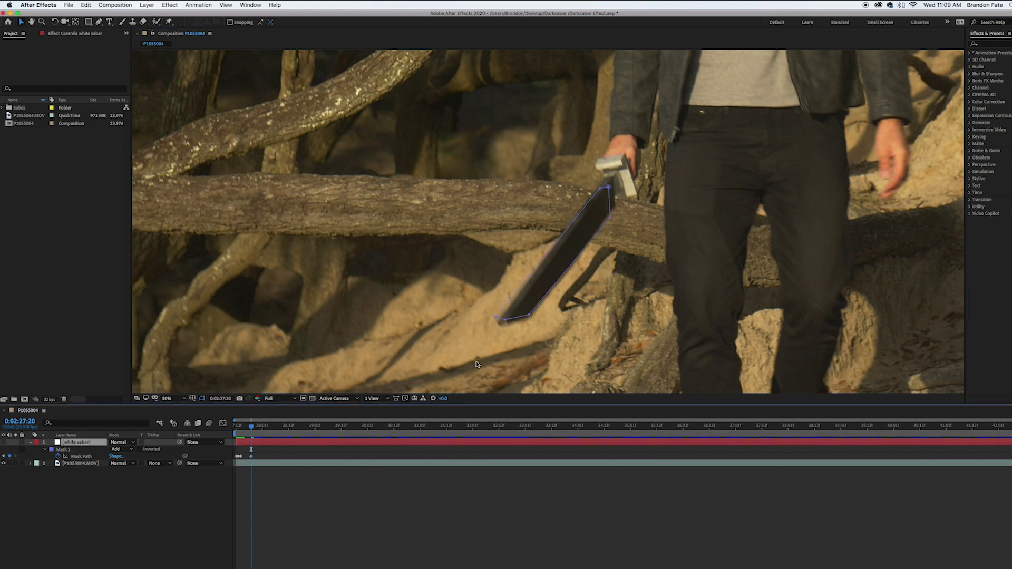
# Advance to 0:02:28:00 and move the mask's tip and hilt points onto the raised blade
pyautogui.scroll(-1, 476, 364)
pyautogui.press('pagedown')
pyautogui.press('pagedown')
pyautogui.press('pagedown')
pyautogui.press('pagedown')
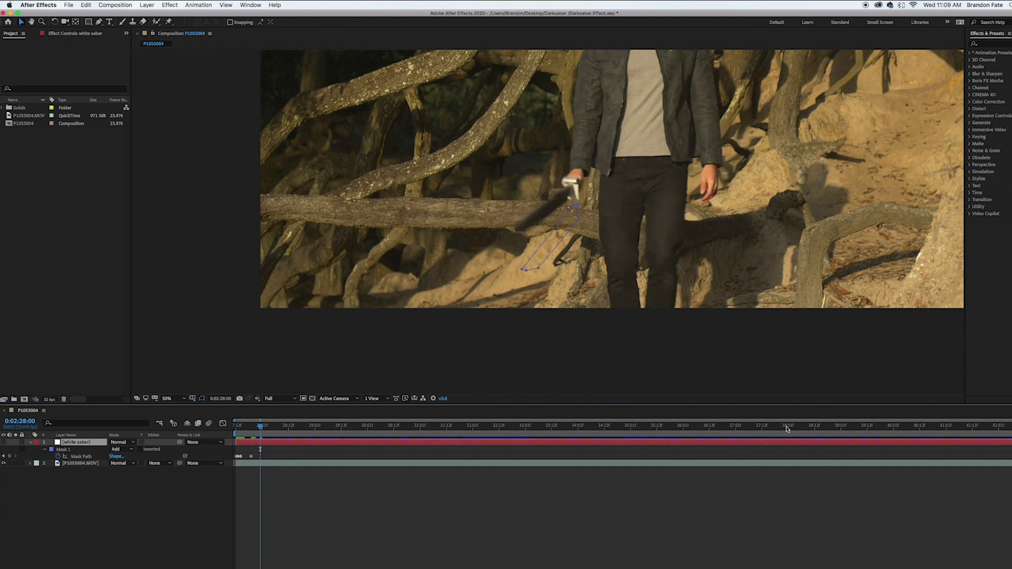
pyautogui.moveTo(522, 270); pyautogui.dragTo(516, 226)
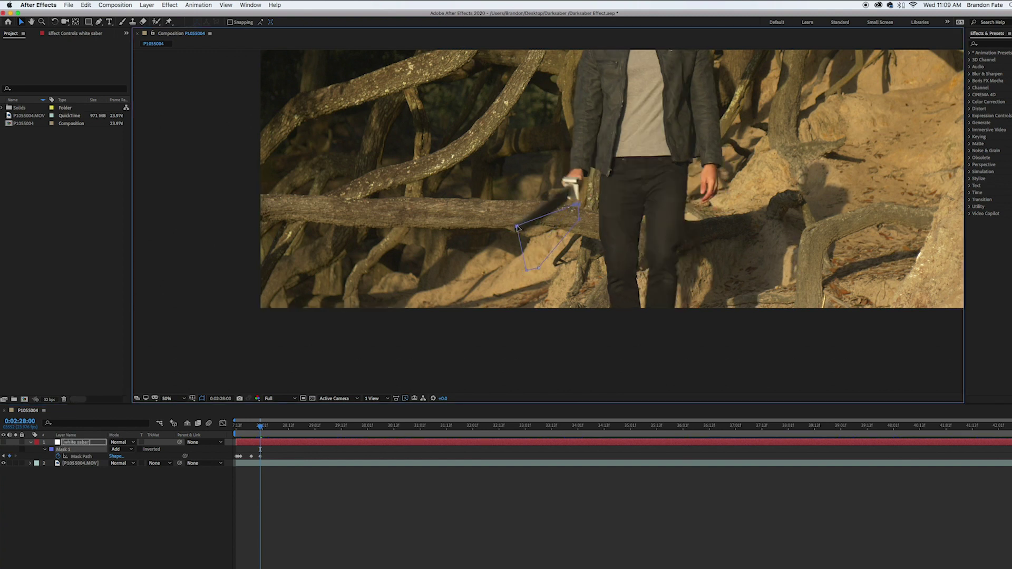
pyautogui.moveTo(527, 271); pyautogui.dragTo(521, 230)
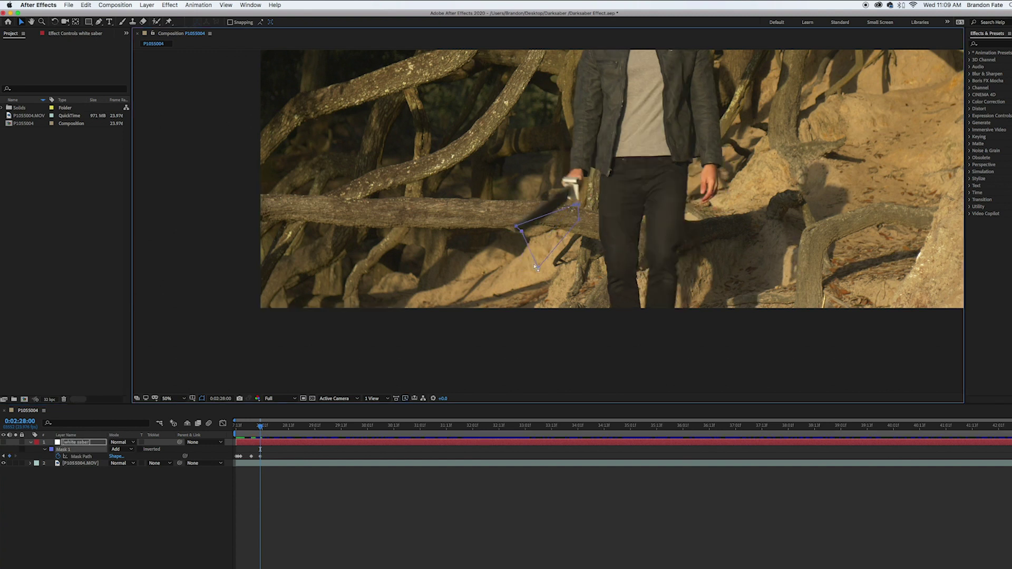
pyautogui.moveTo(537, 268); pyautogui.dragTo(520, 232)
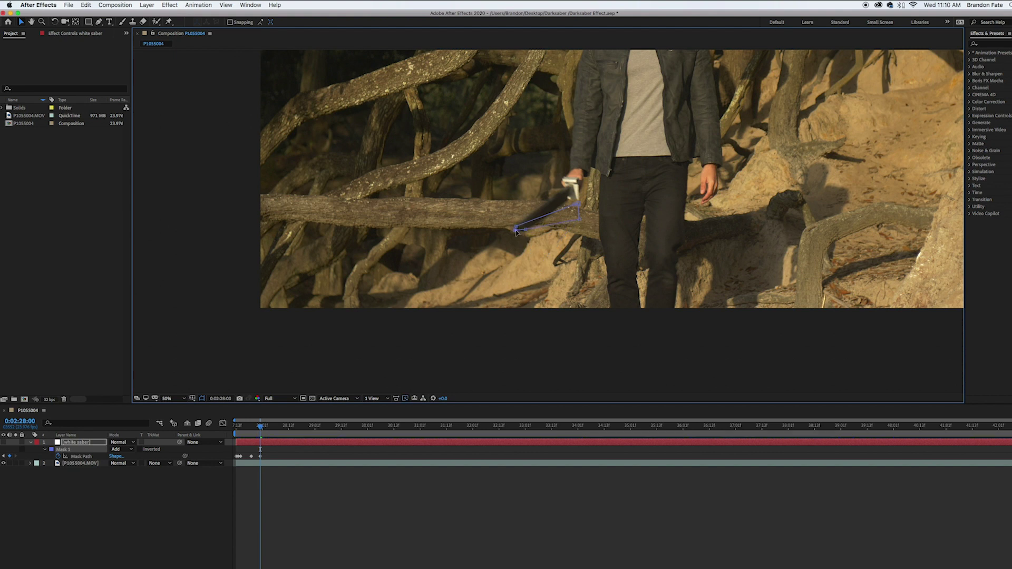
pyautogui.moveTo(577, 205); pyautogui.dragTo(563, 190)
# End the work area at 0:02:28:10 and set the preview resolution to Half
pyautogui.press('space')
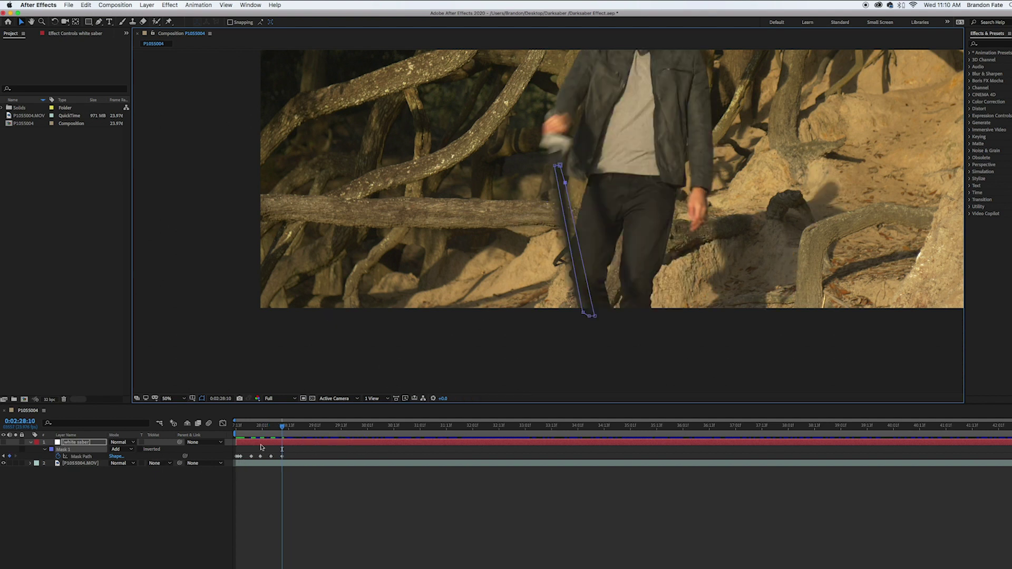
pyautogui.press('n')
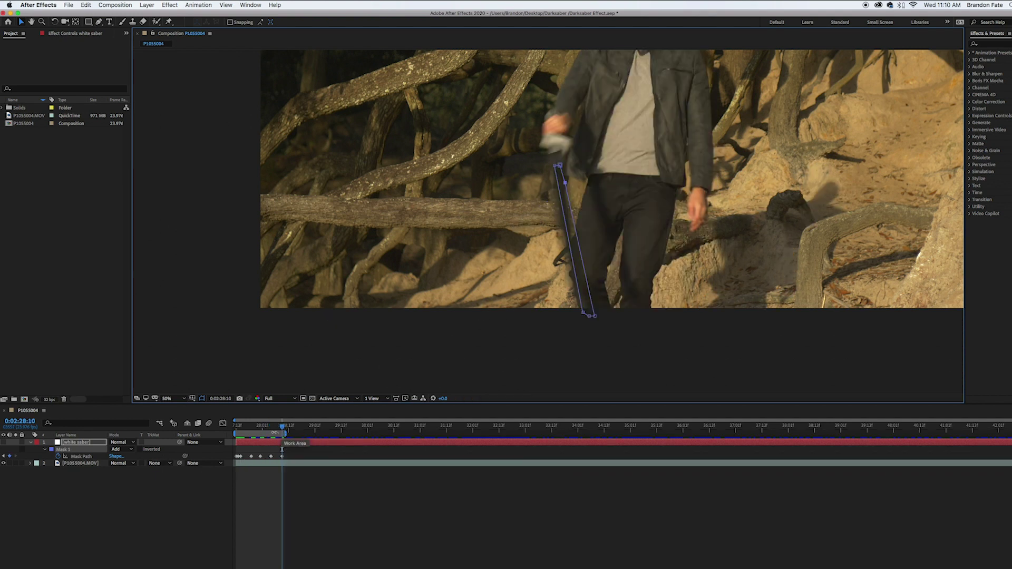
pyautogui.press('space')
pyautogui.click(282, 400)
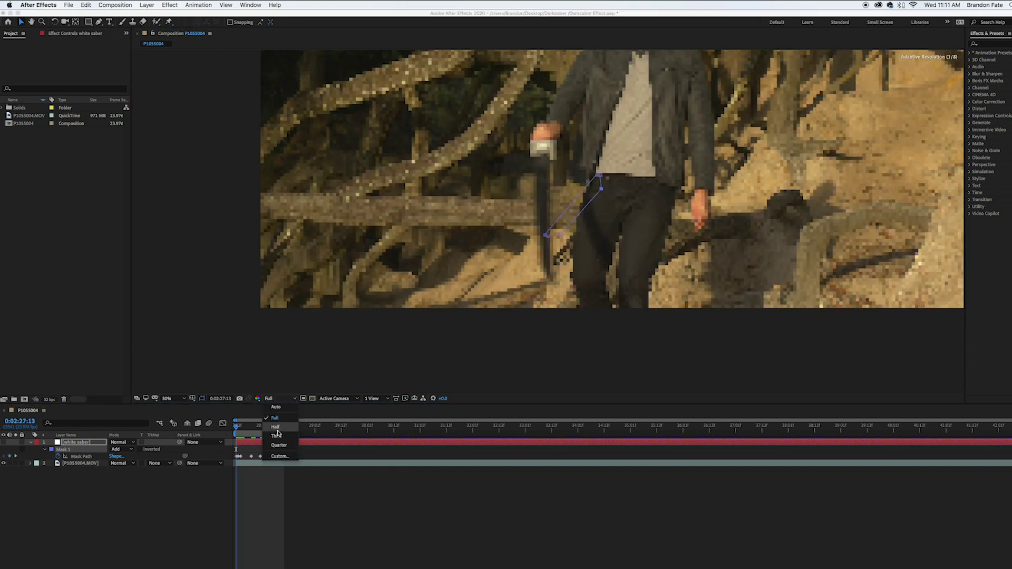
pyautogui.click(280, 428)
# Show the white saber layer and play back the mask animation with the whole frame fitted in the viewer
pyautogui.click(5, 442)
pyautogui.press('space')
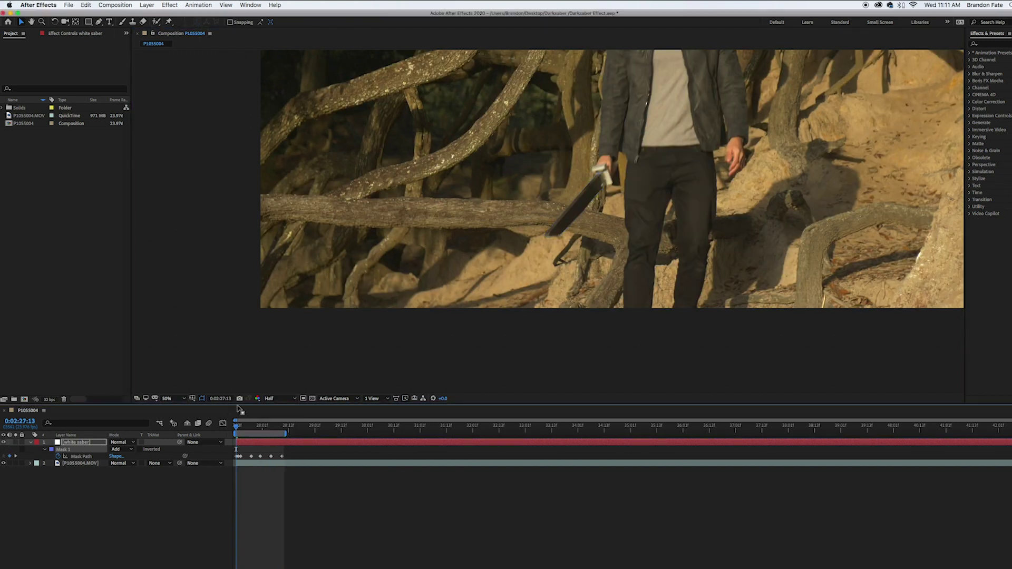
pyautogui.hotkey('shift', '/')
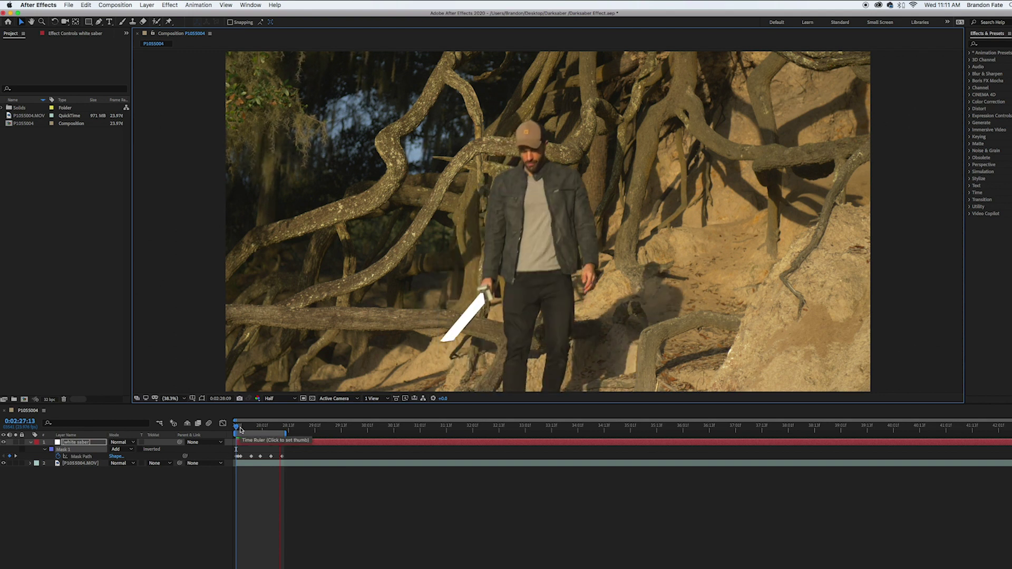
pyautogui.press('space')
# Go to 0:02:27:22, hide the white saber layer and adjust the mask points to match the blade
pyautogui.moveTo(250, 428); pyautogui.dragTo(256, 429)
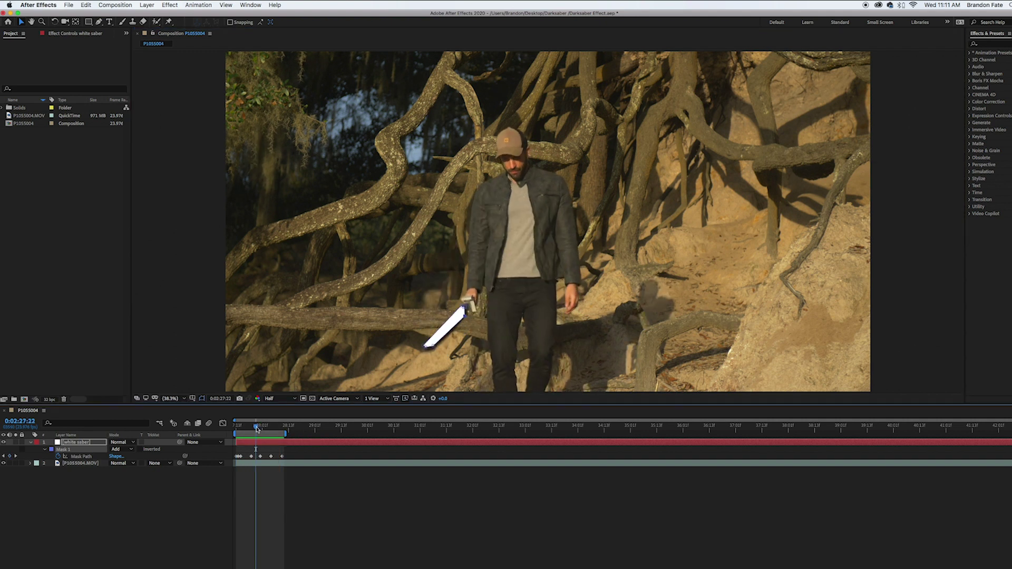
pyautogui.click(4, 442)
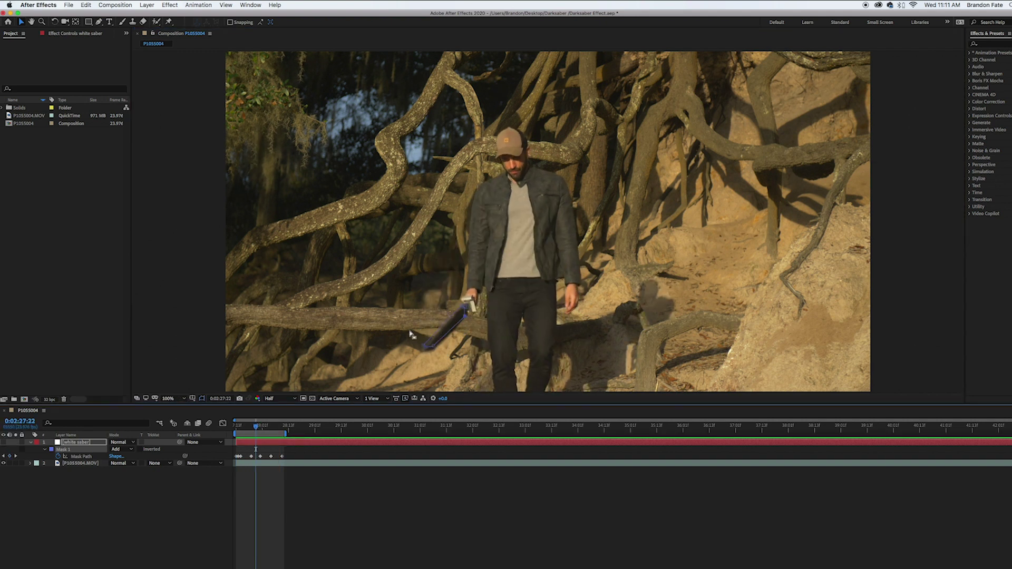
pyautogui.scroll(3, 412, 335)
pyautogui.moveTo(332, 315); pyautogui.dragTo(652, 86)
pyautogui.moveTo(460, 363); pyautogui.dragTo(584, 194)
# Advance to 0:02:27:23 and move the mask's hilt and tip points onto the blade's edges
pyautogui.press('super+Right')
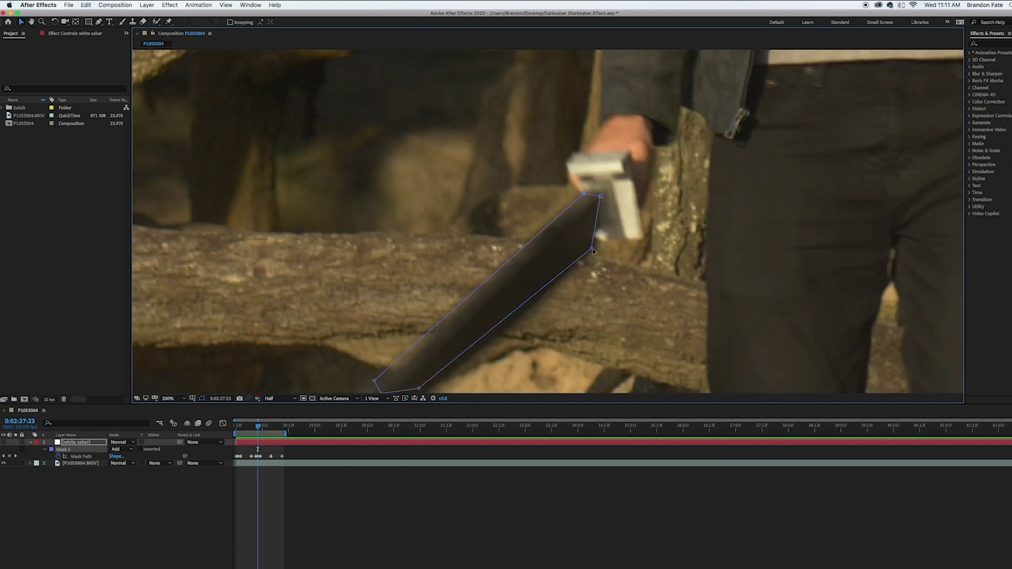
pyautogui.moveTo(591, 248); pyautogui.dragTo(595, 248)
pyautogui.moveTo(411, 349); pyautogui.dragTo(435, 308)
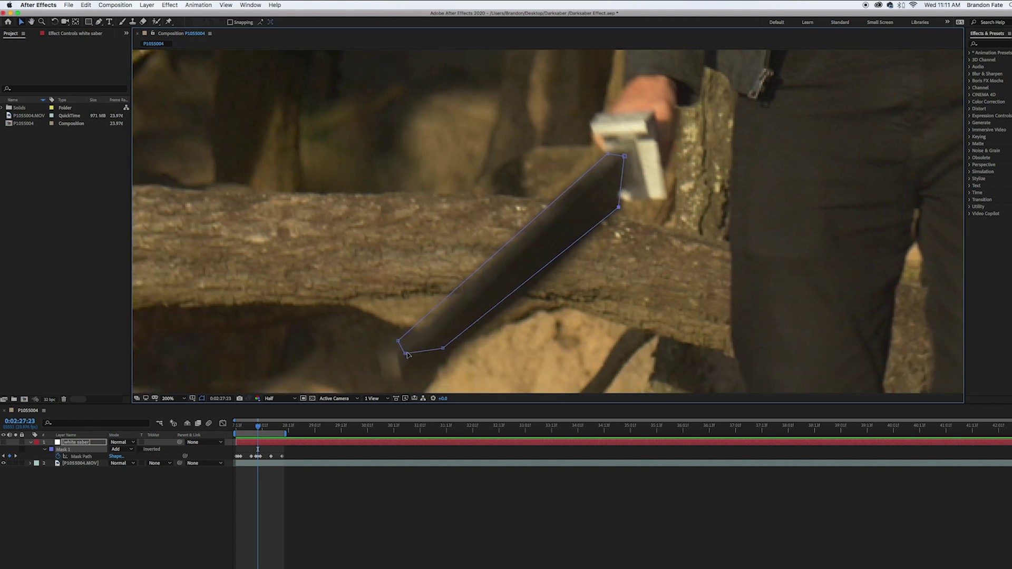
pyautogui.moveTo(406, 353); pyautogui.dragTo(402, 370)
pyautogui.press(',')
pyautogui.click(169, 399)
pyautogui.click(172, 410)
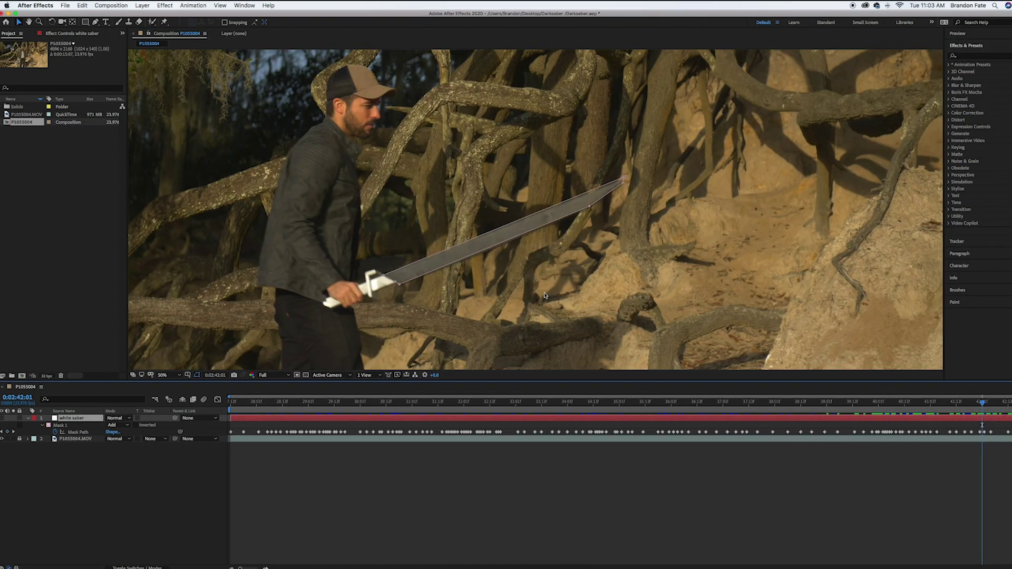
# Play back the white saber mask animation from 0:02:27:14 at Quarter resolution with the layer shown
pyautogui.scroll(-1, 537, 298)
pyautogui.scroll(-1, 594, 277)
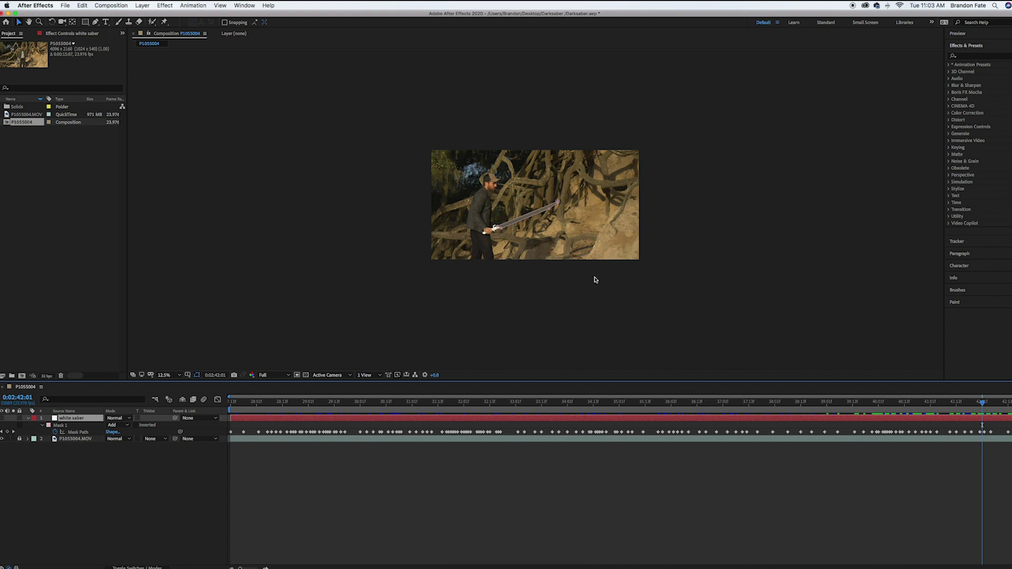
pyautogui.scroll(1, 594, 278)
pyautogui.click(282, 378)
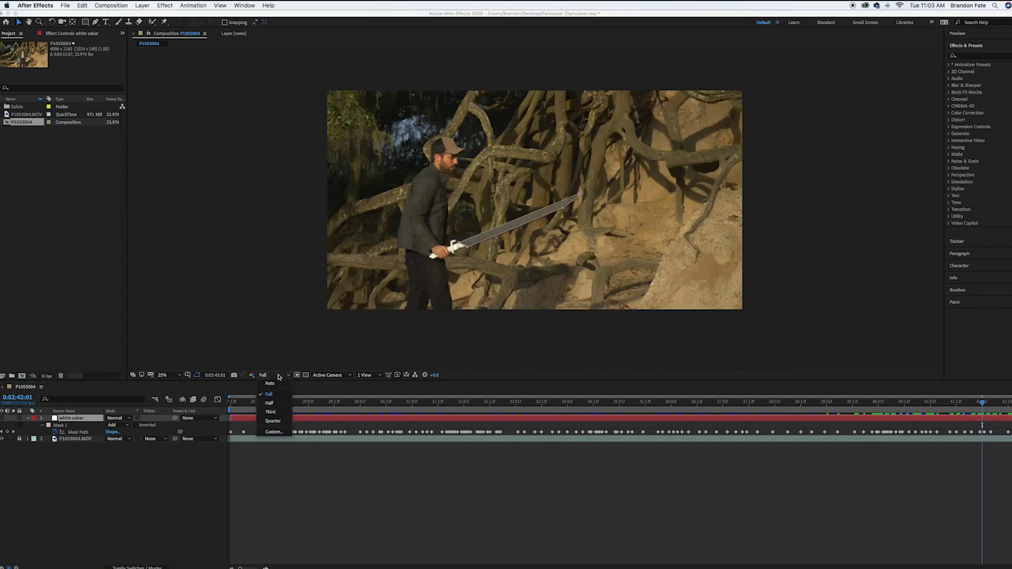
pyautogui.click(279, 422)
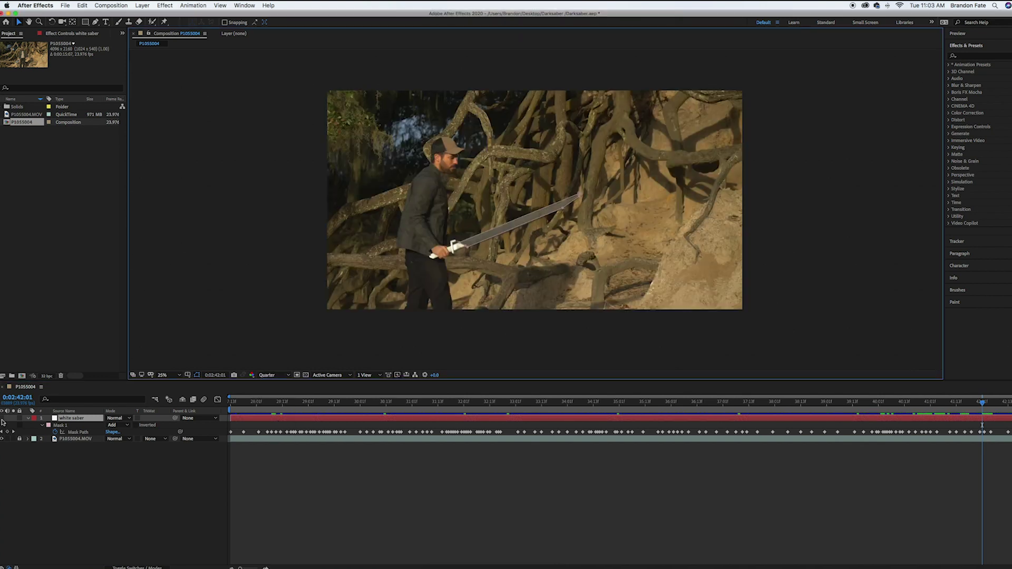
pyautogui.click(134, 420)
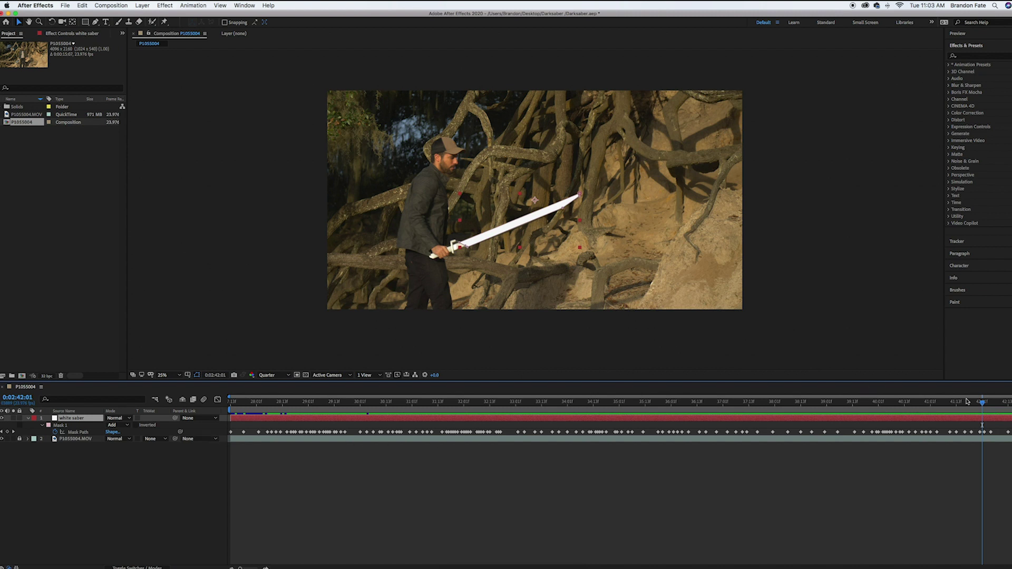
pyautogui.click(232, 401)
pyautogui.press('space')
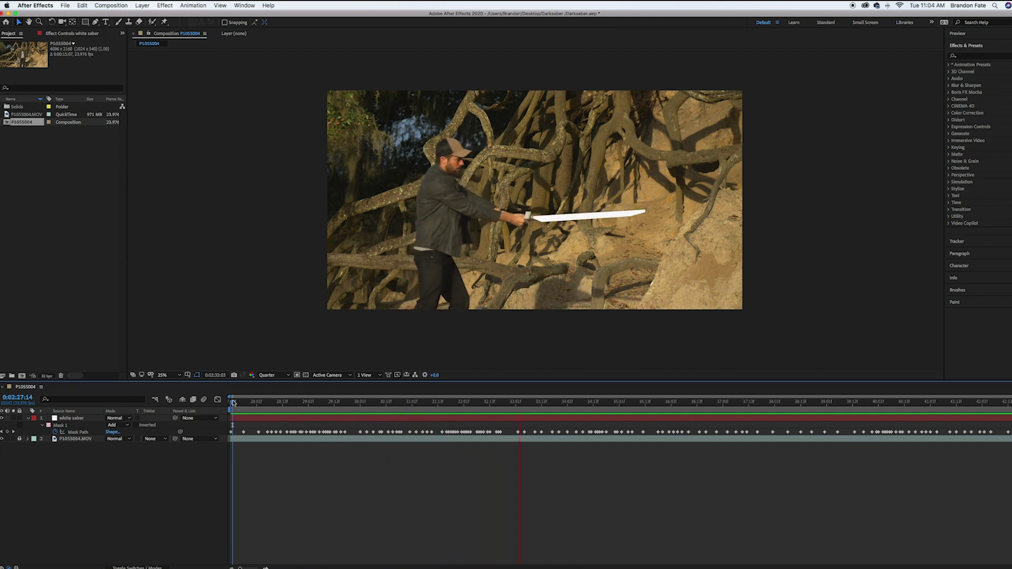
pyautogui.press('space')
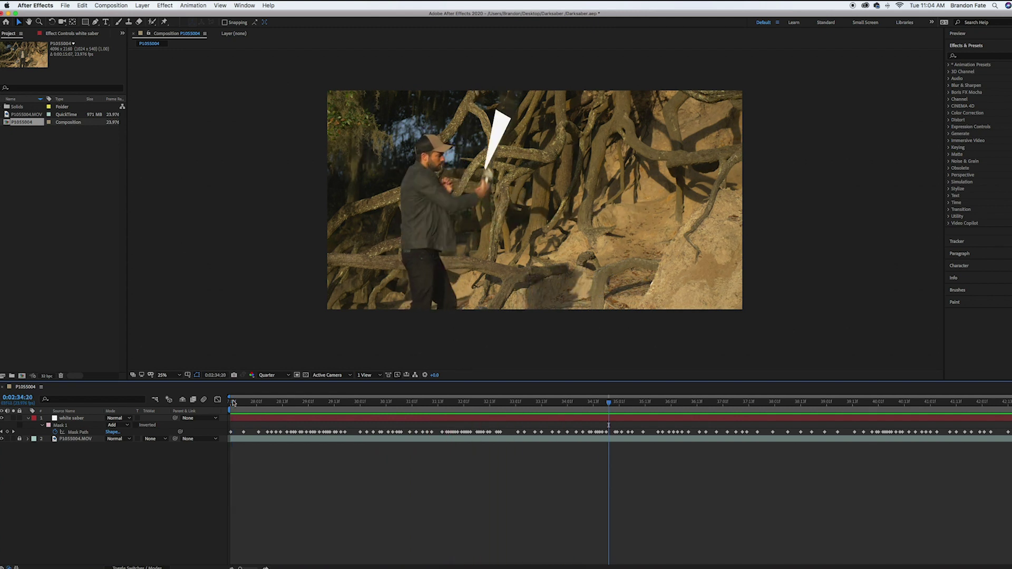
# Return to 0:02:27:13, hide the white saber layer and set the preview resolution to Full
pyautogui.click(233, 403)
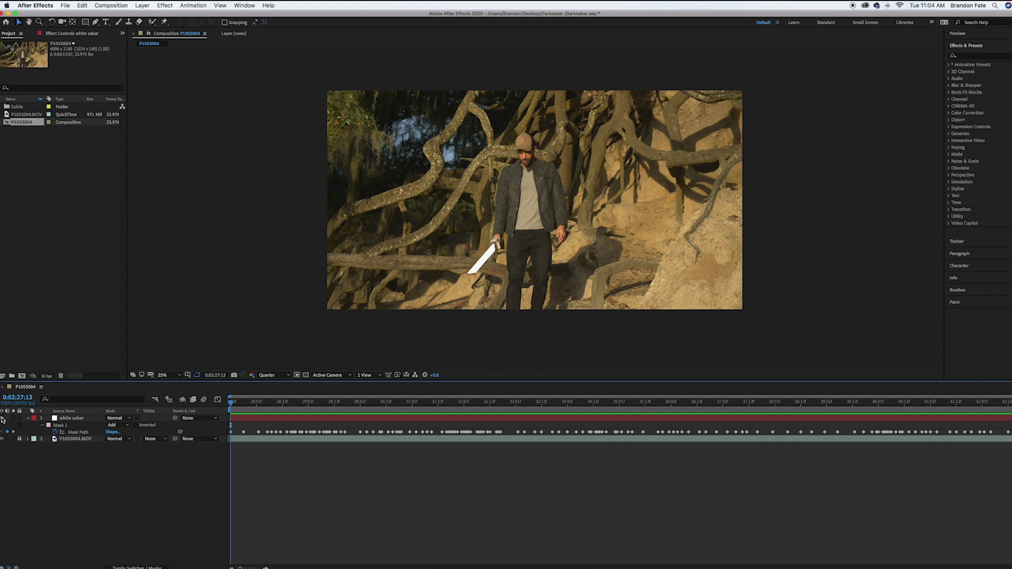
pyautogui.click(3, 419)
pyautogui.click(270, 375)
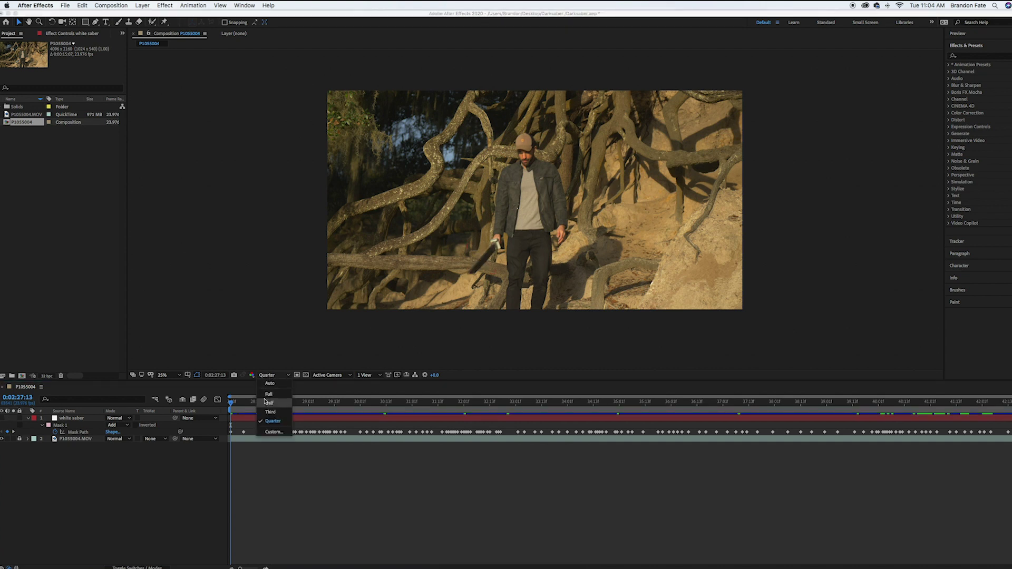
pyautogui.click(269, 394)
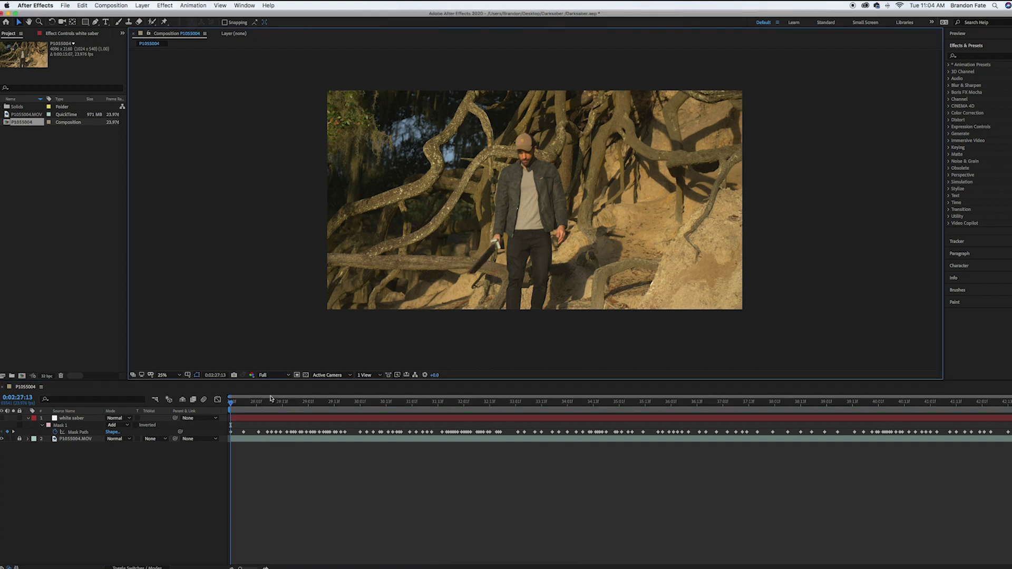
# Select the white saber layer and examine its mask outline around the blade up close at 0:02:27:13
pyautogui.click(256, 420)
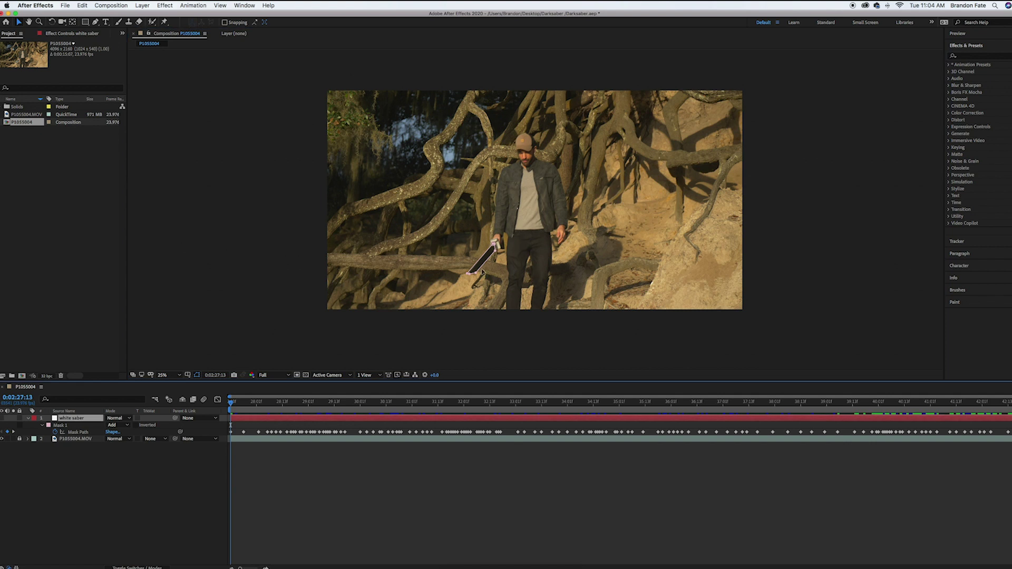
pyautogui.moveTo(231, 407)
pyautogui.mouseDown()
pyautogui.moveTo(490, 412)
pyautogui.moveTo(214, 403)
pyautogui.mouseUp()
pyautogui.scroll(3, 464, 304)
pyautogui.press('space')
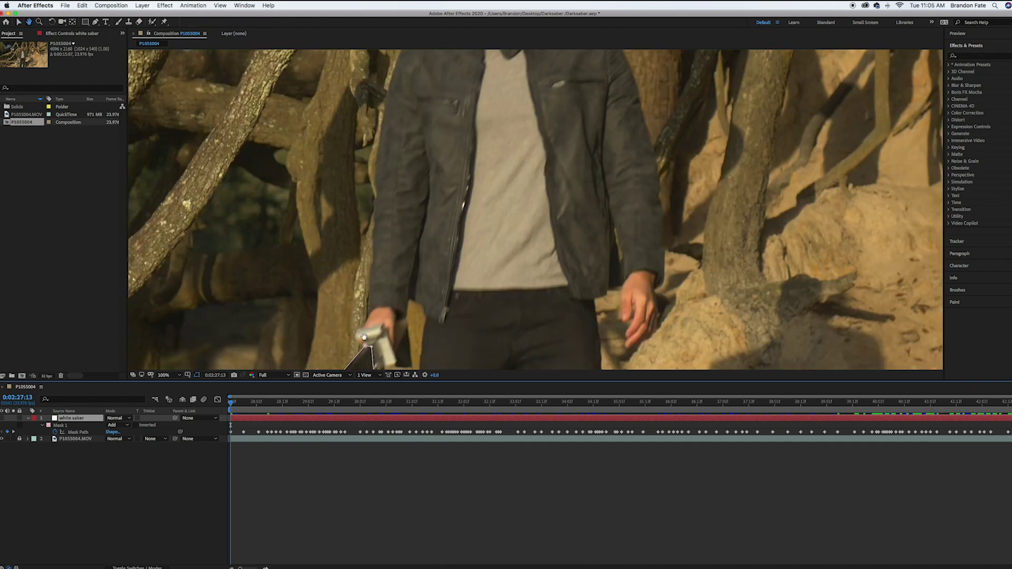
pyautogui.moveTo(360, 340); pyautogui.dragTo(420, 201)
pyautogui.moveTo(366, 291); pyautogui.dragTo(402, 275)
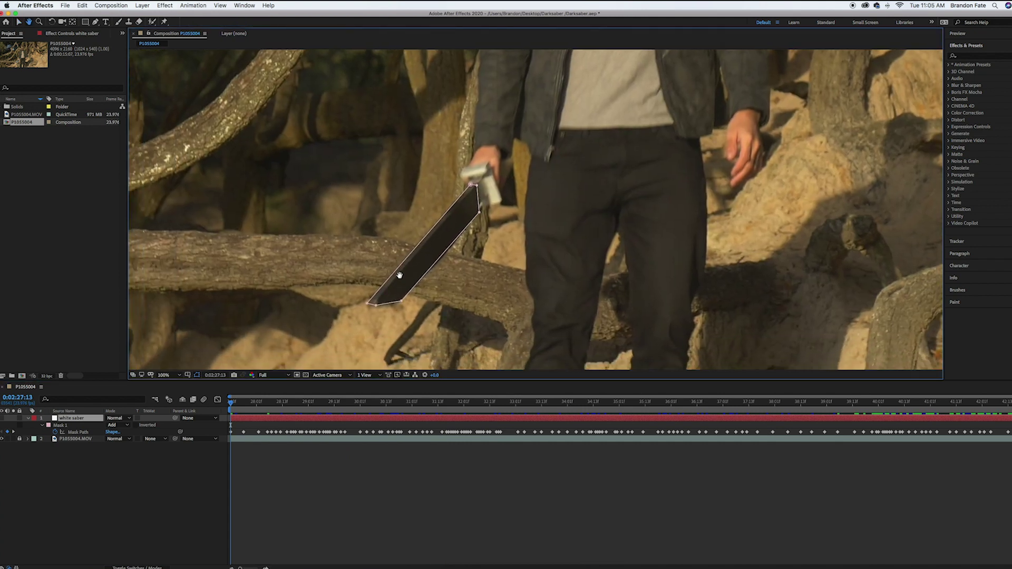
pyautogui.scroll(1, 468, 221)
pyautogui.moveTo(397, 233); pyautogui.dragTo(502, 166)
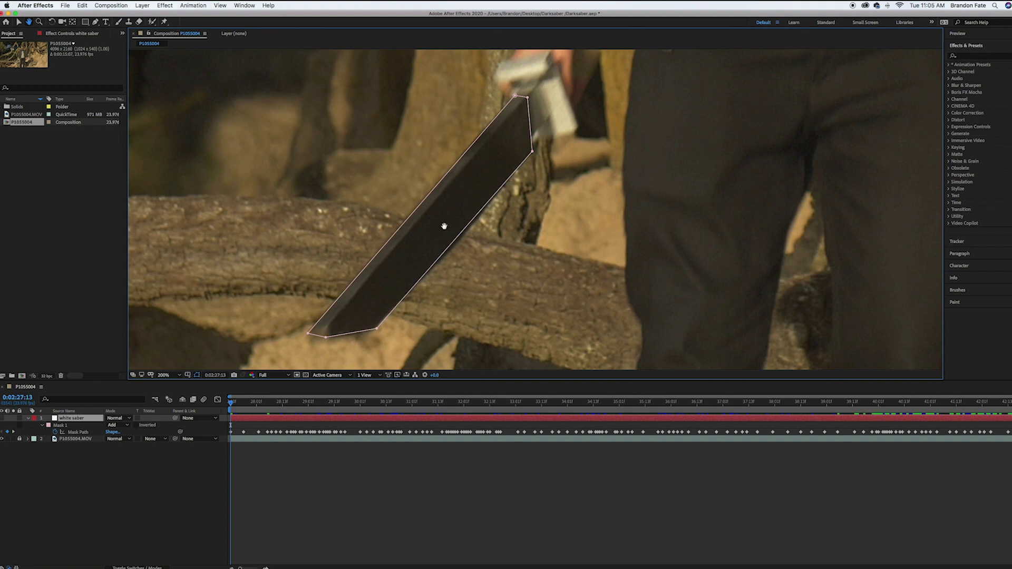
pyautogui.press('v')
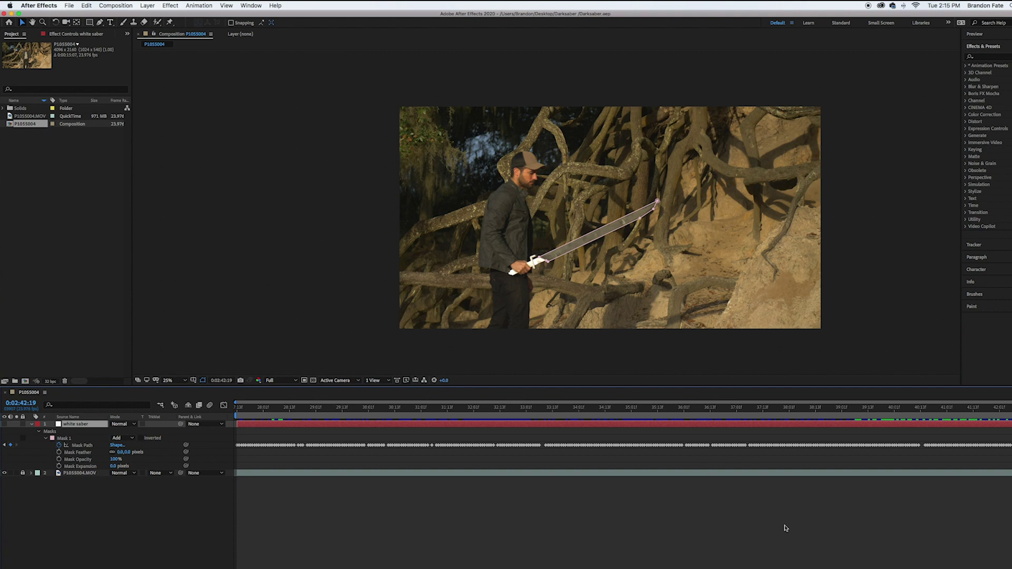
# Play back the fully keyframed mask animation and scrub through the footage to 0:02:34:13
pyautogui.press('space')
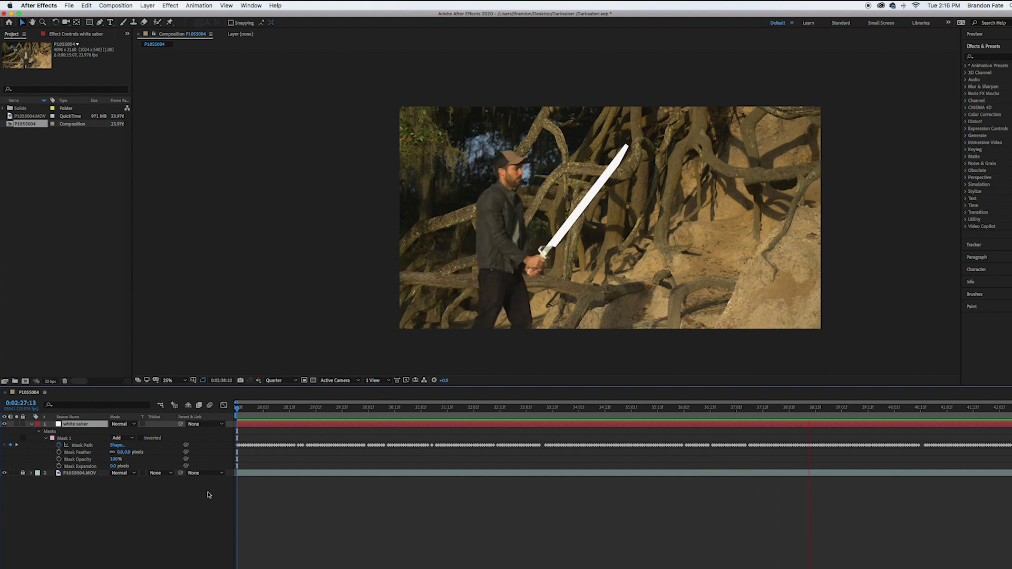
pyautogui.click(289, 410)
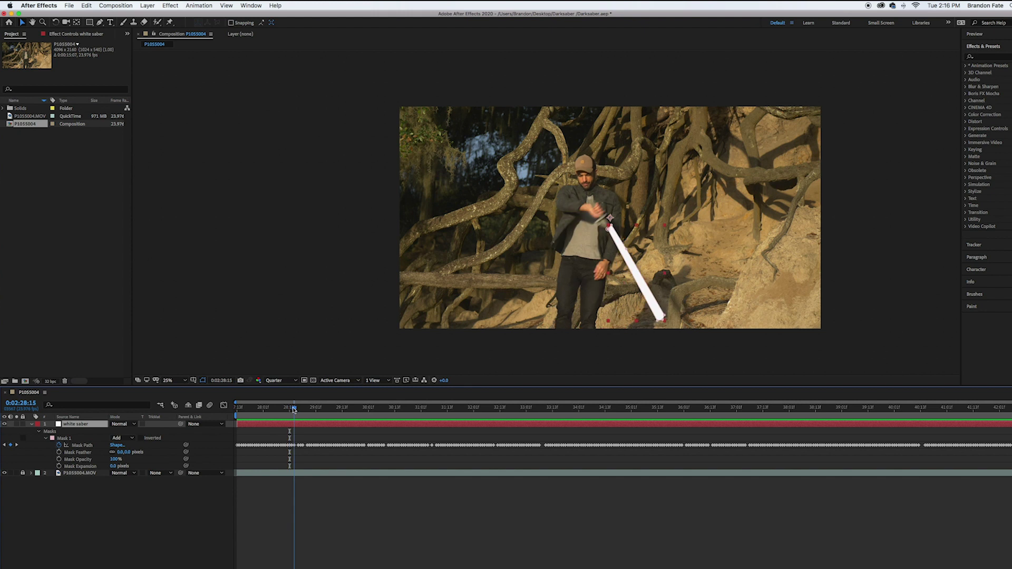
pyautogui.moveTo(290, 409); pyautogui.dragTo(605, 405)
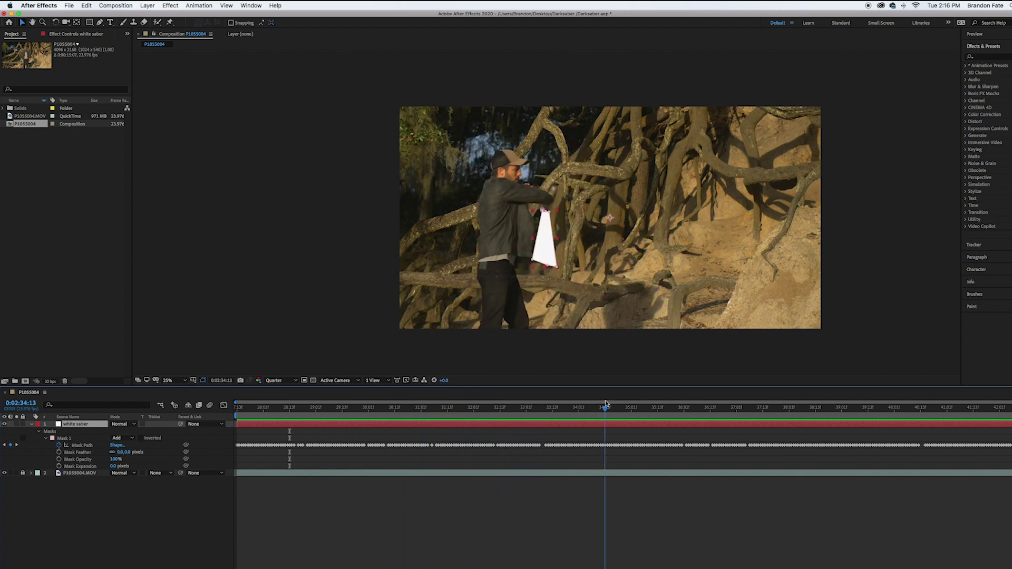
# At frame 0:02:34:17, set the preview resolution to Full and hide the white saber layer
pyautogui.press('pagedown')
pyautogui.press('pagedown')
pyautogui.press('pagedown')
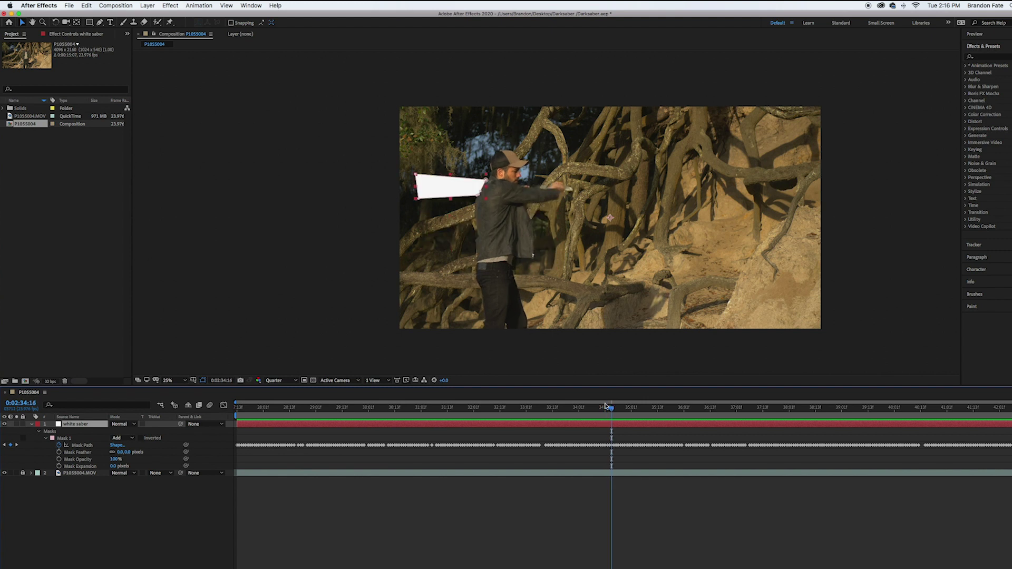
pyautogui.press('pagedown')
pyautogui.press('.')
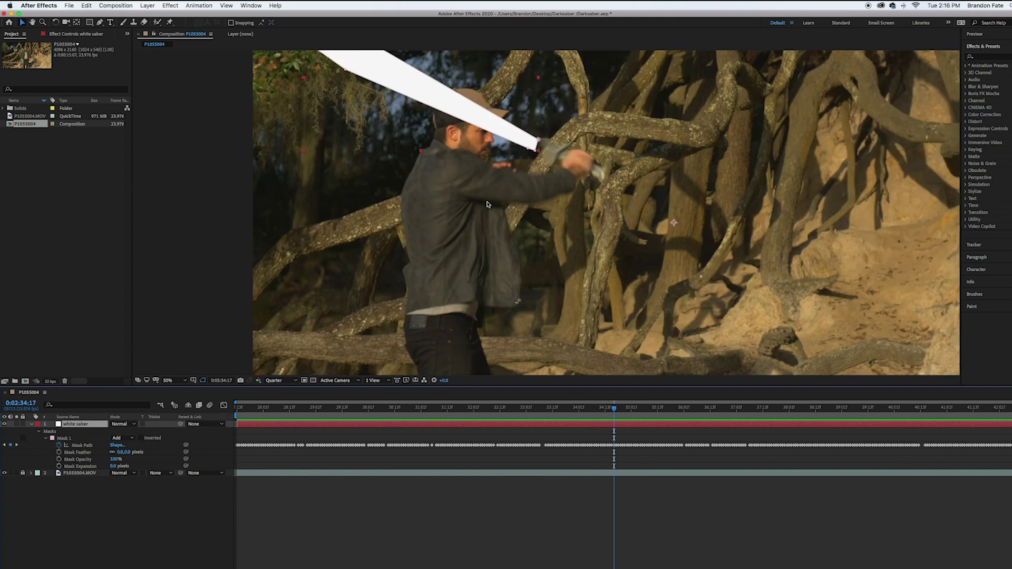
pyautogui.moveTo(456, 187); pyautogui.dragTo(562, 300)
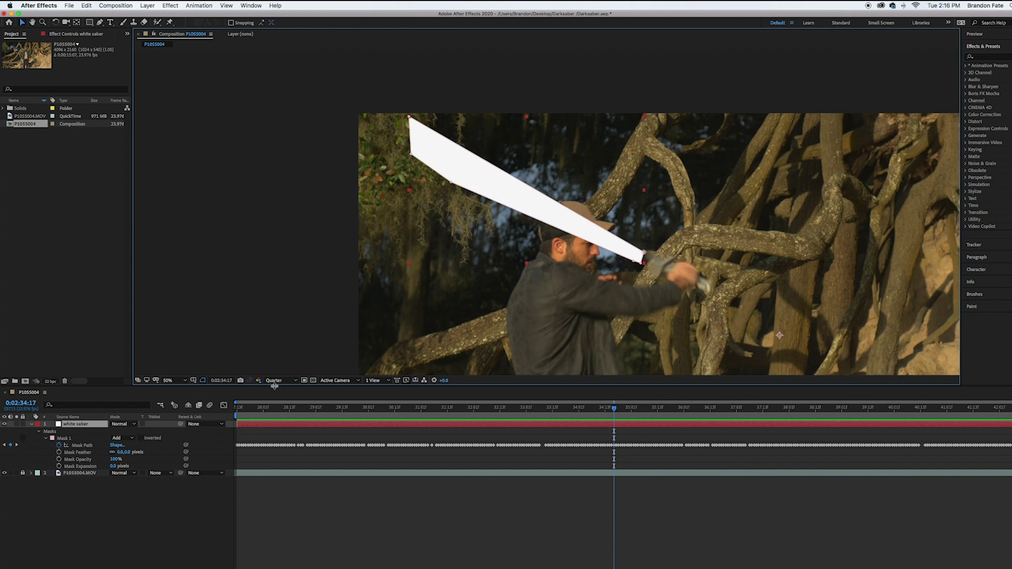
pyautogui.click(275, 381)
pyautogui.click(278, 403)
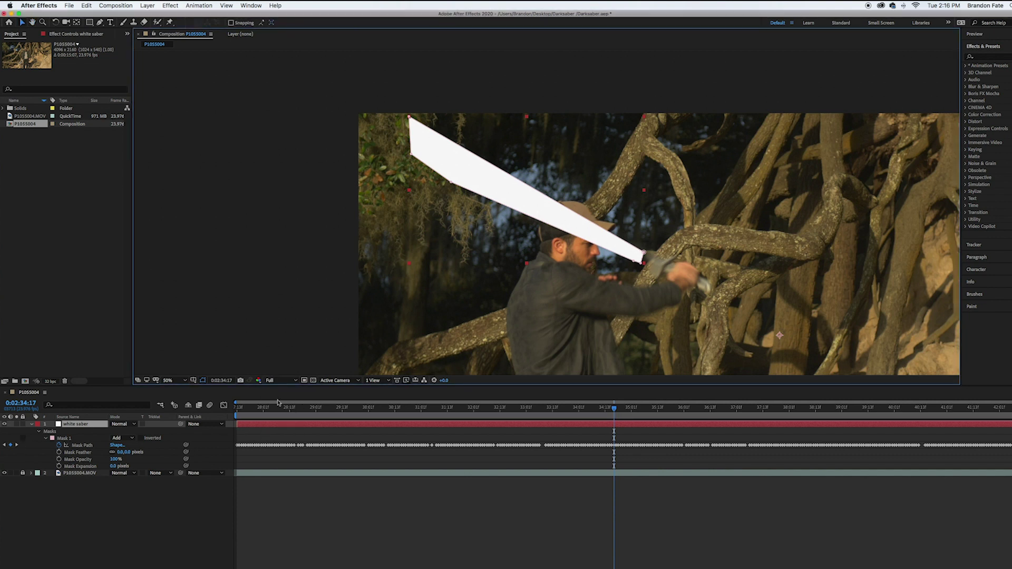
pyautogui.click(5, 424)
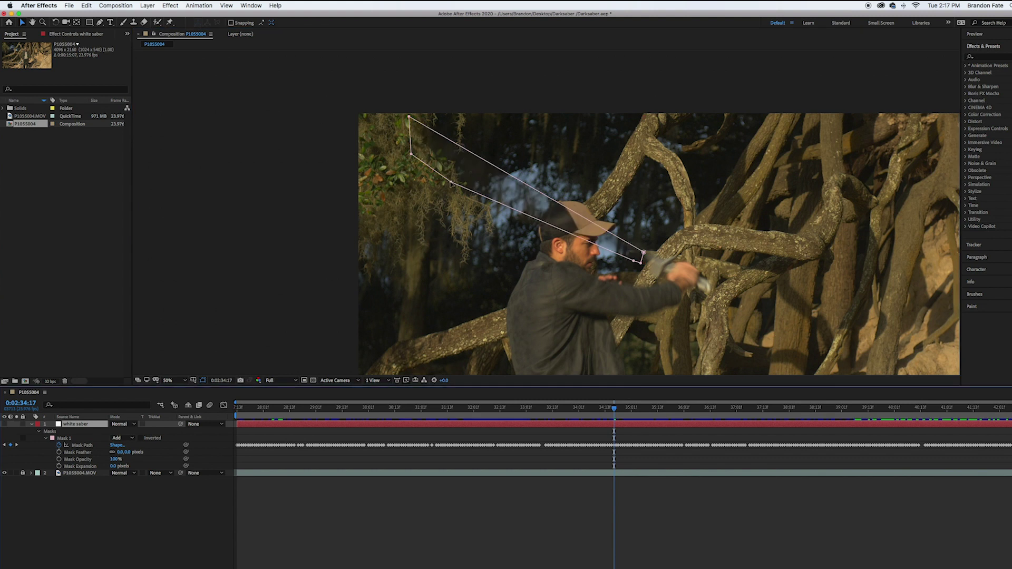
# Pull the mask's tip points in to the front of the cap so the mask excludes the blade area behind the head
pyautogui.moveTo(451, 183); pyautogui.dragTo(600, 244)
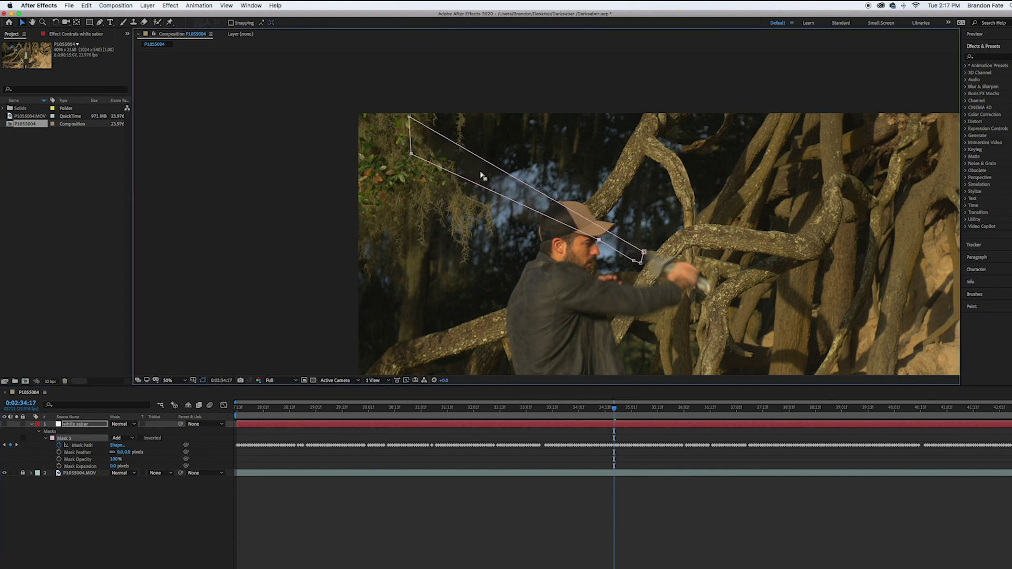
pyautogui.moveTo(411, 154); pyautogui.dragTo(418, 121)
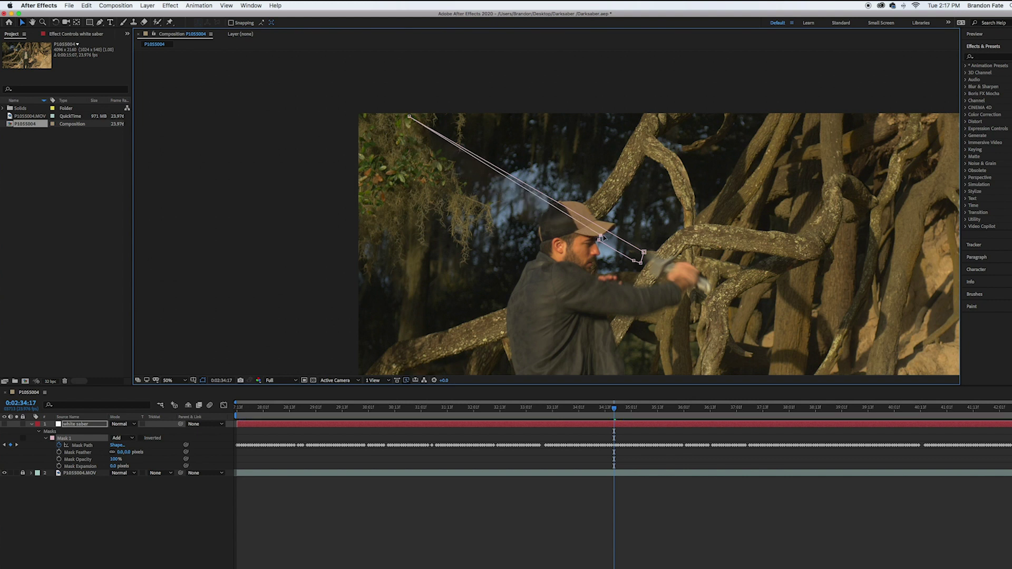
pyautogui.moveTo(410, 117); pyautogui.dragTo(606, 235)
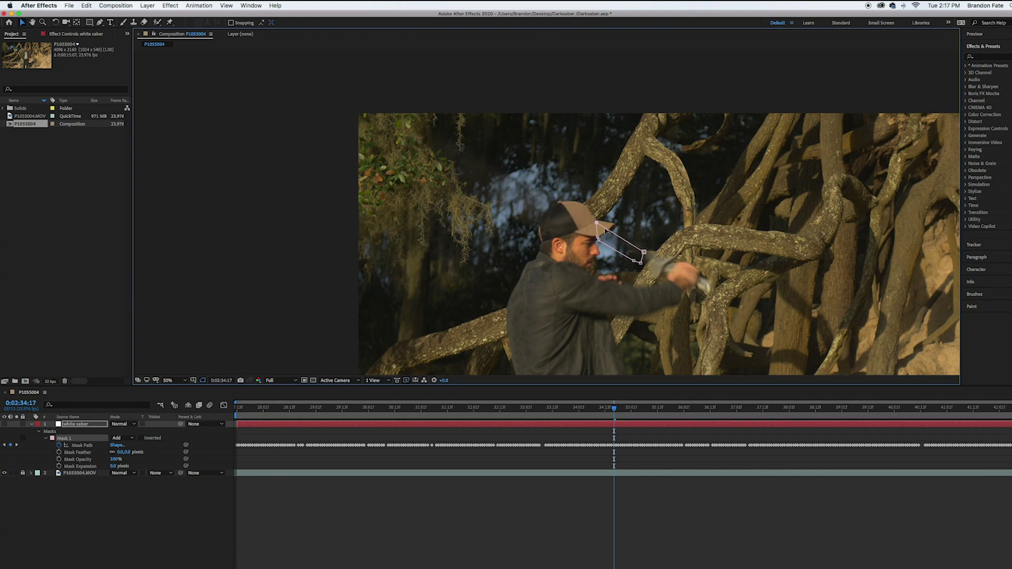
# Refine the mask's tip points so the blade's end fits the gap between the cap's brim and the face
pyautogui.scroll(2, 580, 252)
pyautogui.scroll(2, 594, 242)
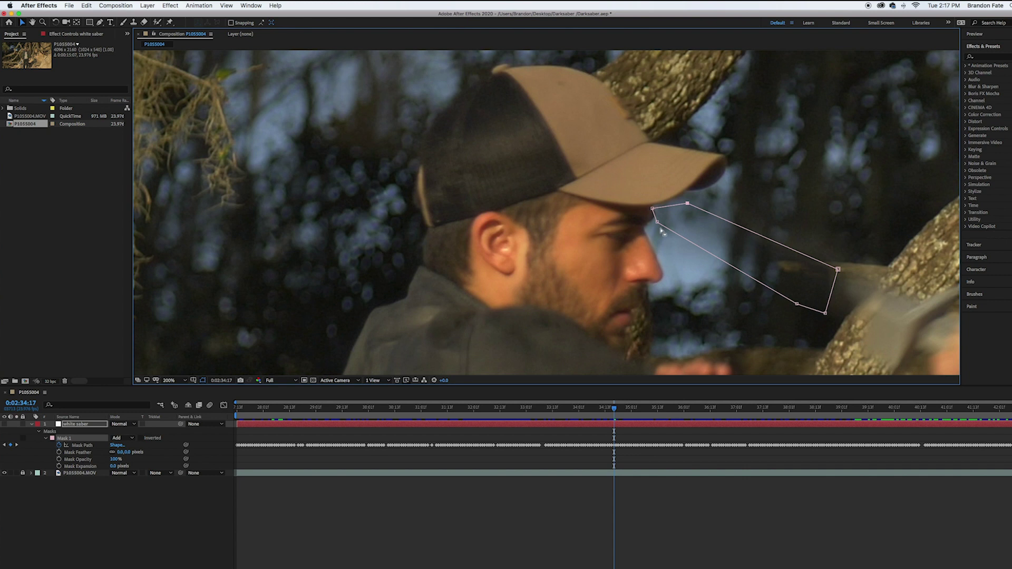
pyautogui.moveTo(657, 221)
pyautogui.mouseDown()
pyautogui.moveTo(654, 203)
pyautogui.moveTo(689, 202)
pyautogui.moveTo(688, 191)
pyautogui.moveTo(657, 204)
pyautogui.mouseUp()
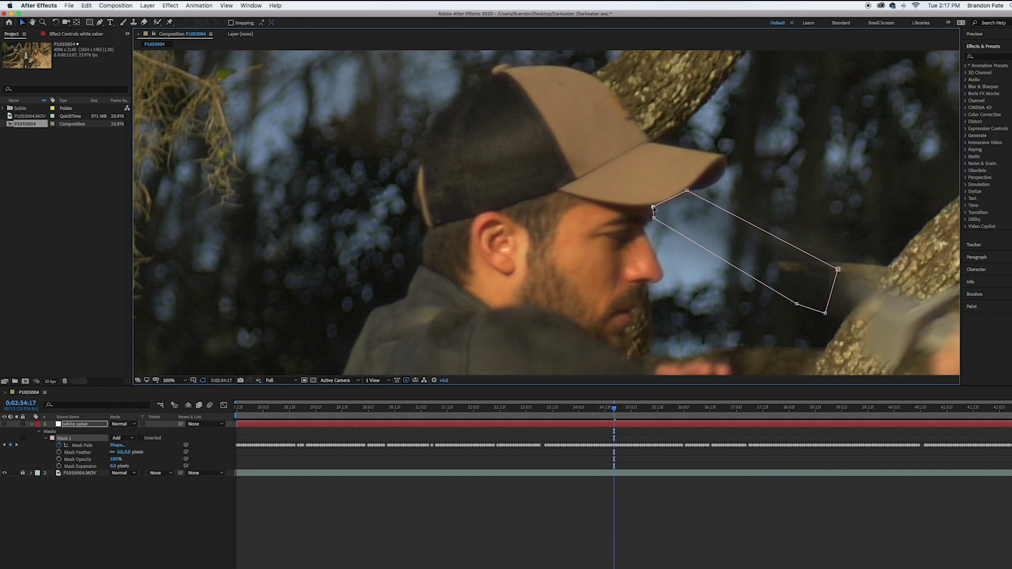
pyautogui.press(',')
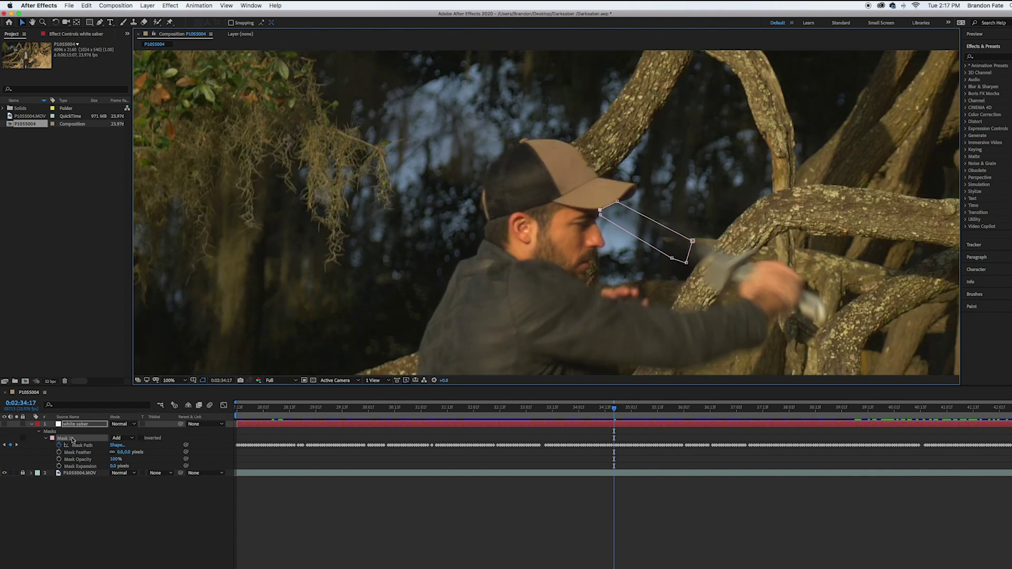
# Duplicate Mask 1 and move the copy to the blade section behind the head
pyautogui.press('super+d')
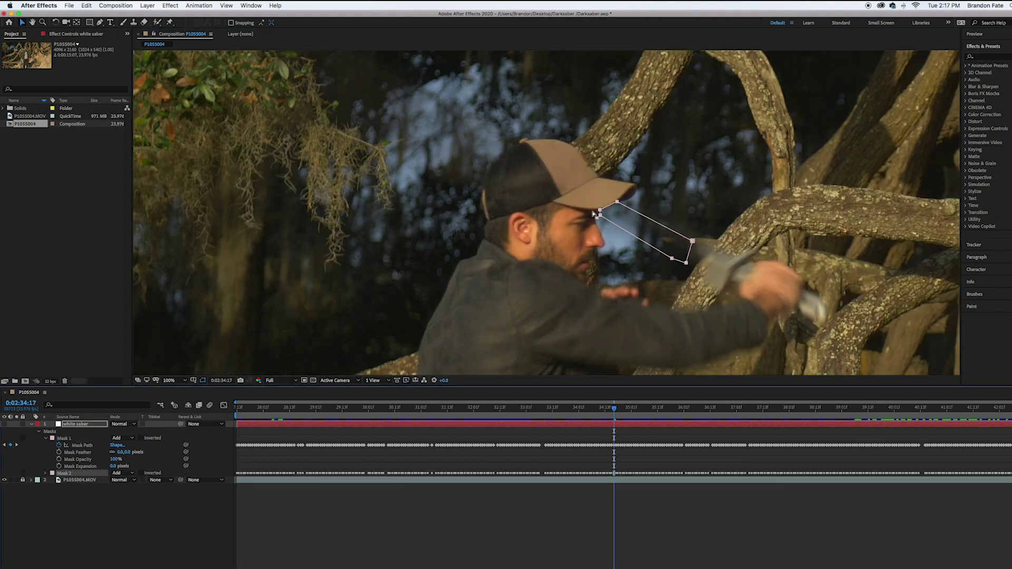
pyautogui.moveTo(594, 214); pyautogui.dragTo(405, 124)
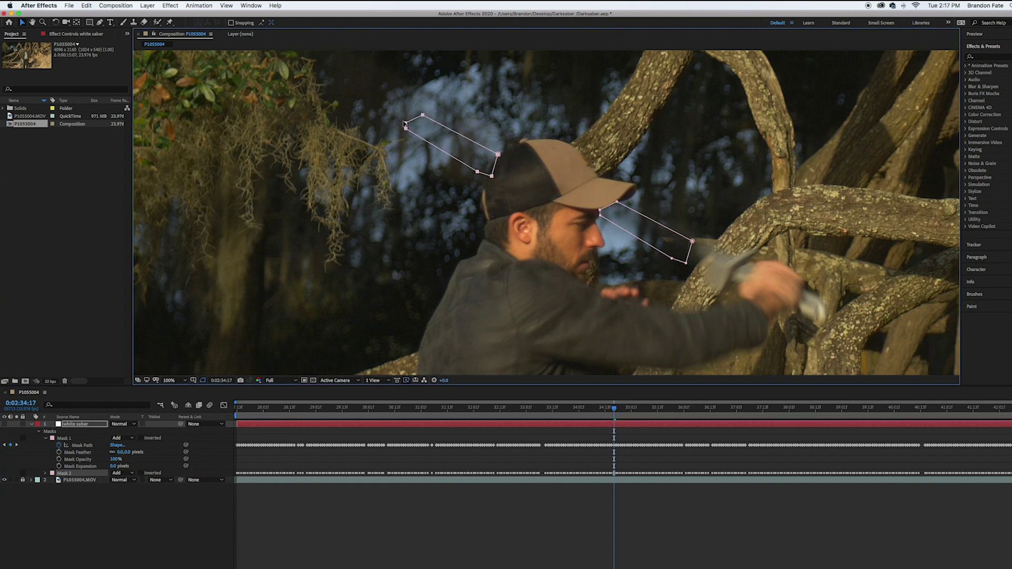
pyautogui.click(528, 495)
pyautogui.click(534, 422)
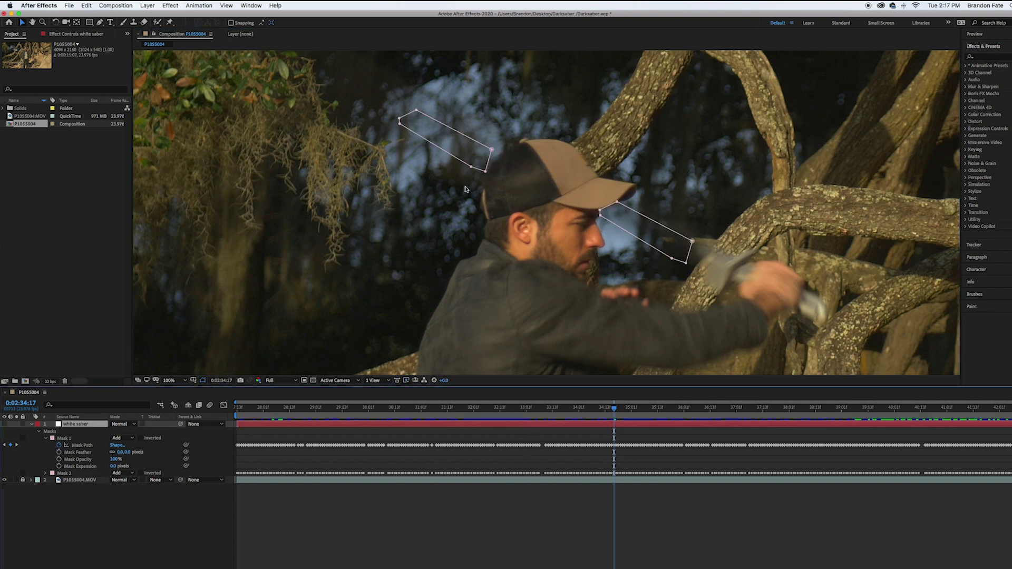
# Reshape Mask 2 to fit the blade section behind the cap and compare it with frame 0:02:34:16
pyautogui.moveTo(492, 150)
pyautogui.mouseDown()
pyautogui.moveTo(517, 147)
pyautogui.moveTo(488, 176)
pyautogui.moveTo(492, 159)
pyautogui.mouseUp()
pyautogui.moveTo(517, 148); pyautogui.dragTo(423, 112)
pyautogui.press(',')
pyautogui.moveTo(473, 165); pyautogui.dragTo(406, 140)
pyautogui.press('pageup')
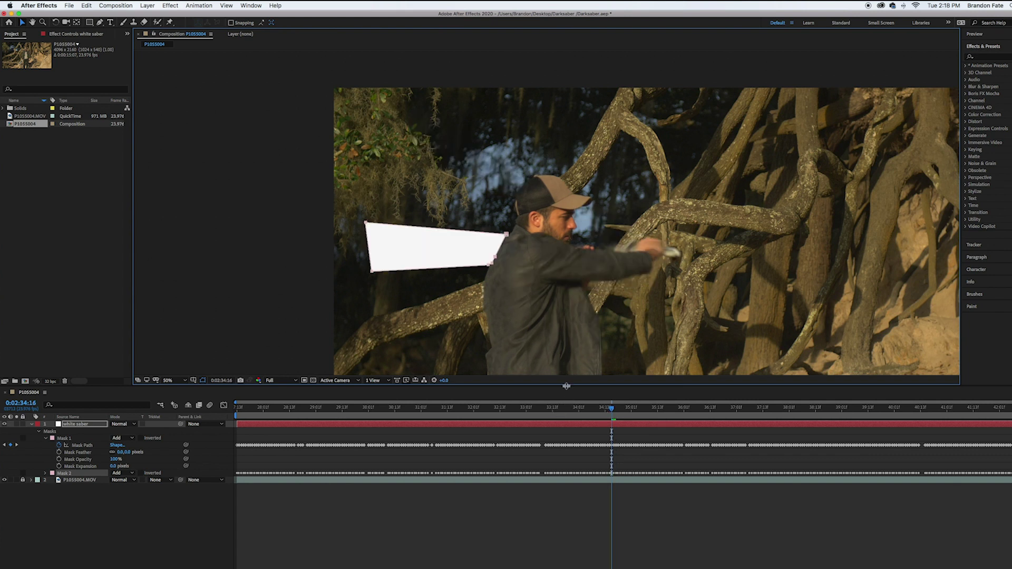
pyautogui.press('pagedown')
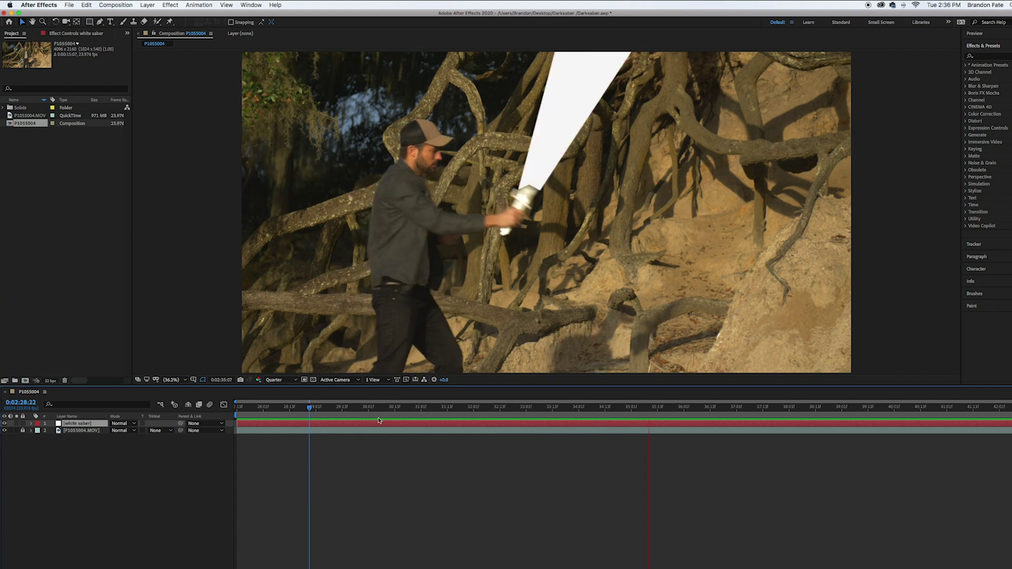
# Park the playhead at 0:02:33:02 and duplicate the white saber layer four times
pyautogui.click(417, 407)
pyautogui.moveTo(417, 408); pyautogui.dragTo(421, 409)
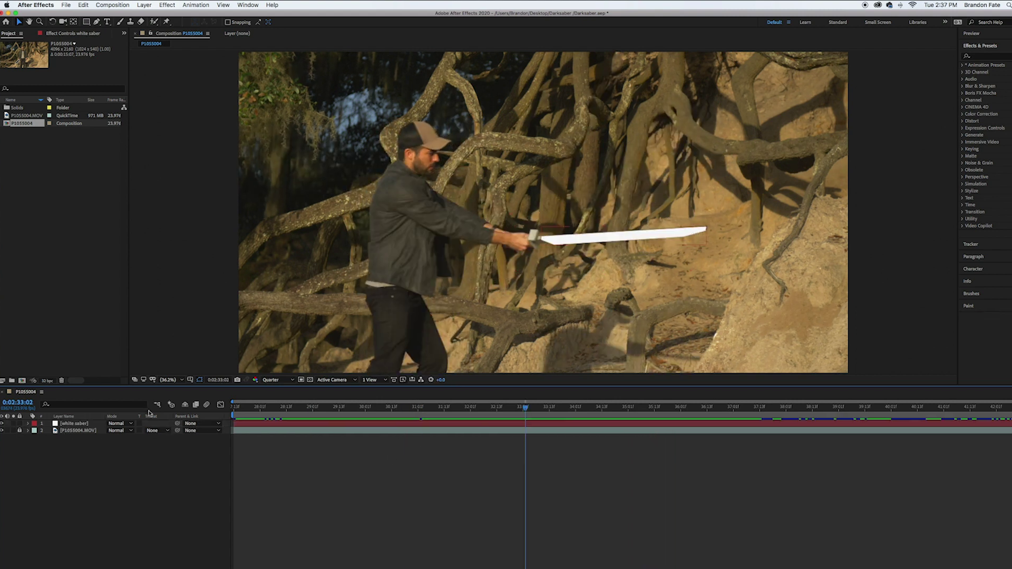
pyautogui.click(77, 425)
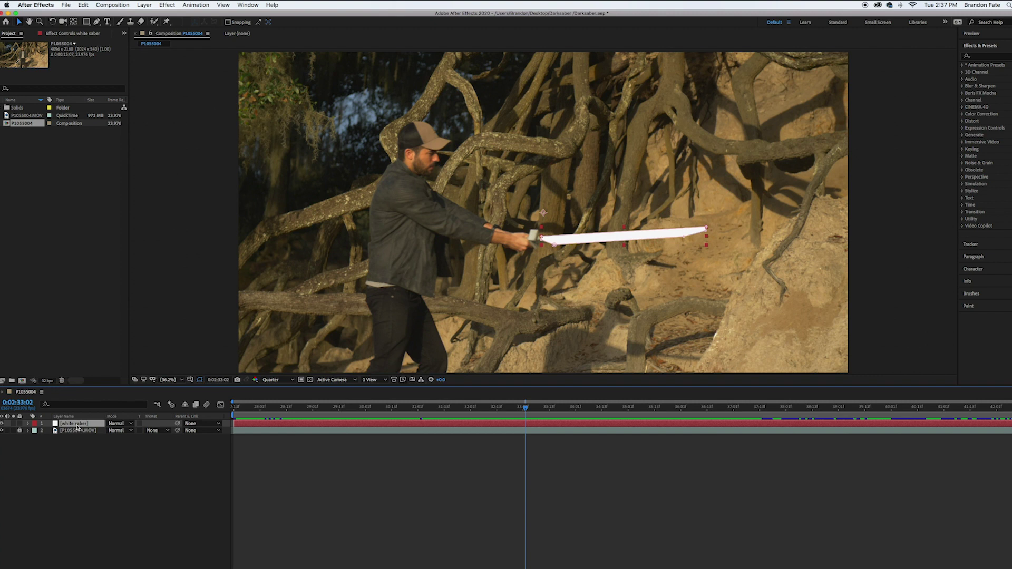
pyautogui.press('super+d')
pyautogui.press('super+d')
pyautogui.press('super+d')
pyautogui.press('super+d')
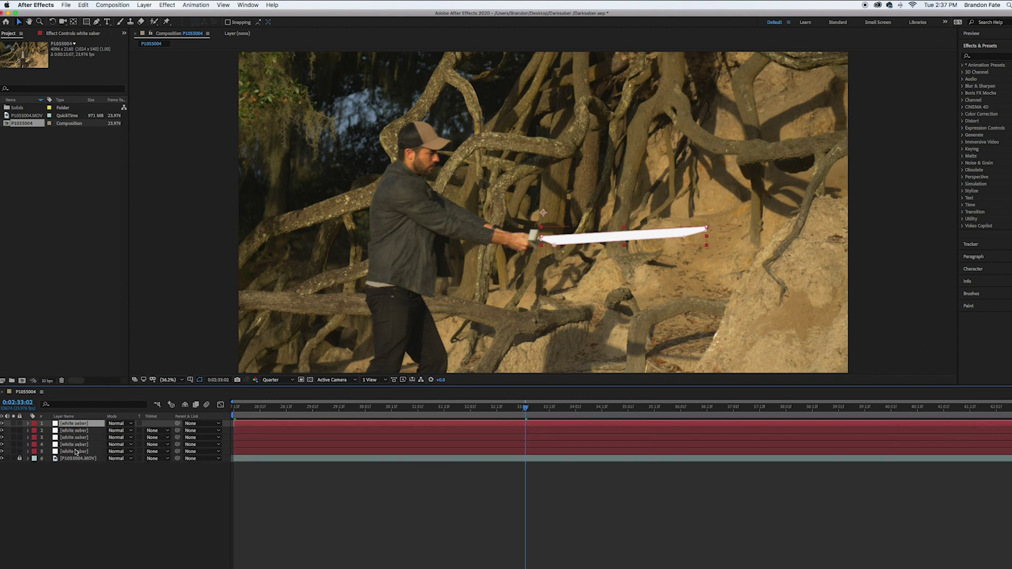
# Reveal the mask feather on all five white saber layers and set Mask 1's feather to 5 pixels on layer 1 and 10 on layer 2
pyautogui.keyDown('shift'); pyautogui.click(76, 452); pyautogui.keyUp('shift')
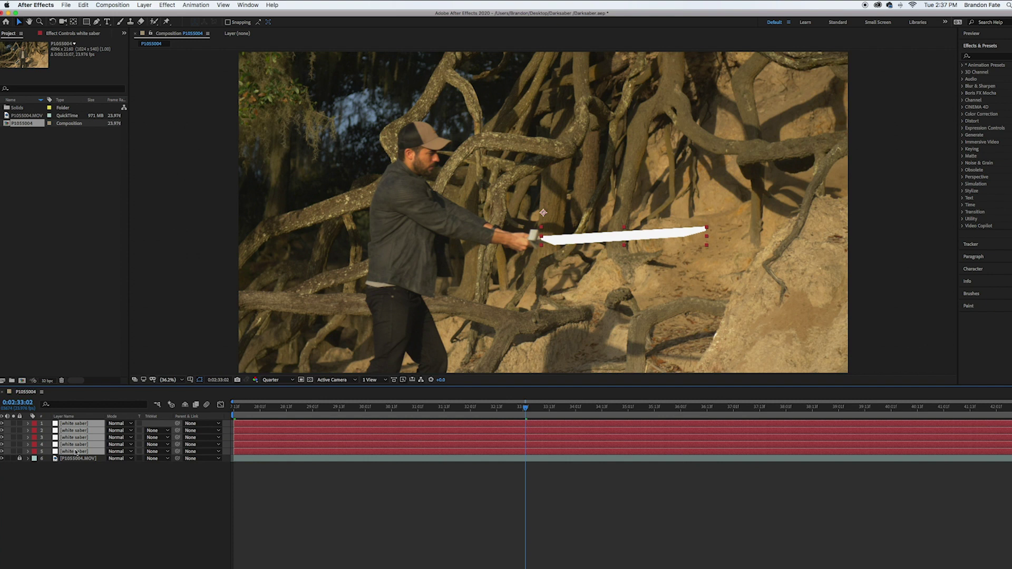
pyautogui.press('f')
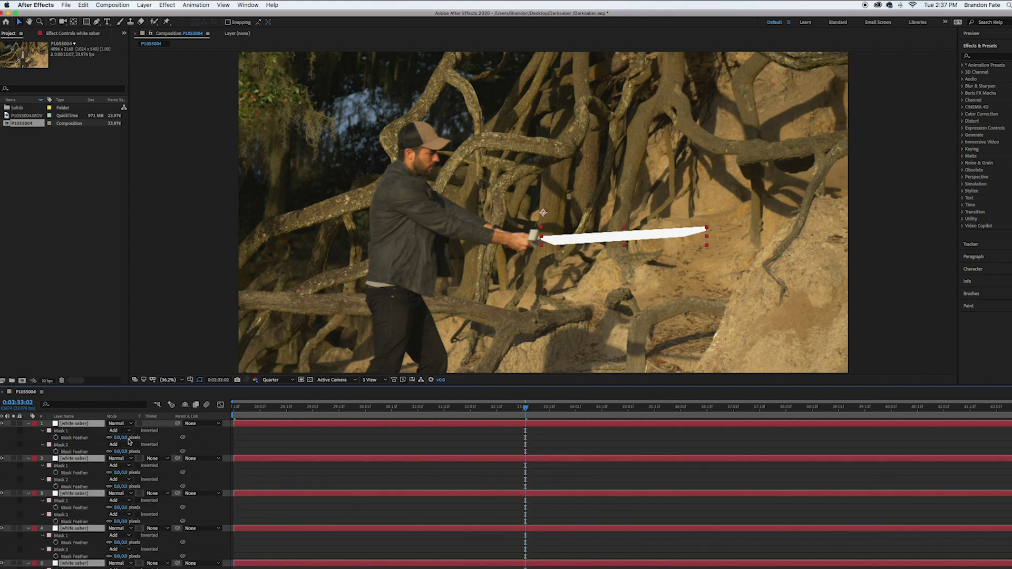
pyautogui.scroll(-1, 124, 439)
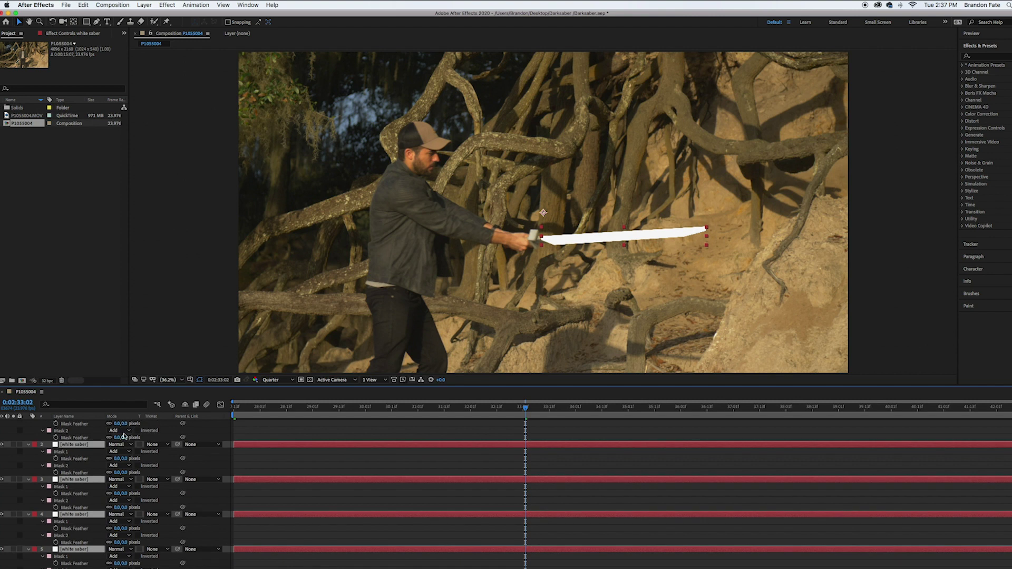
pyautogui.scroll(2, 128, 474)
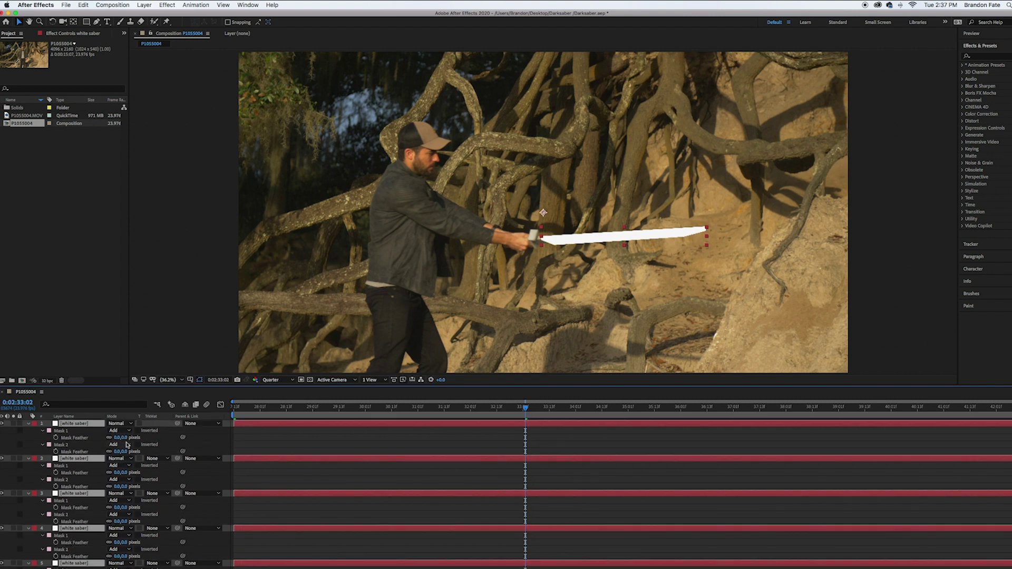
pyautogui.click(125, 438)
pyautogui.click(125, 472)
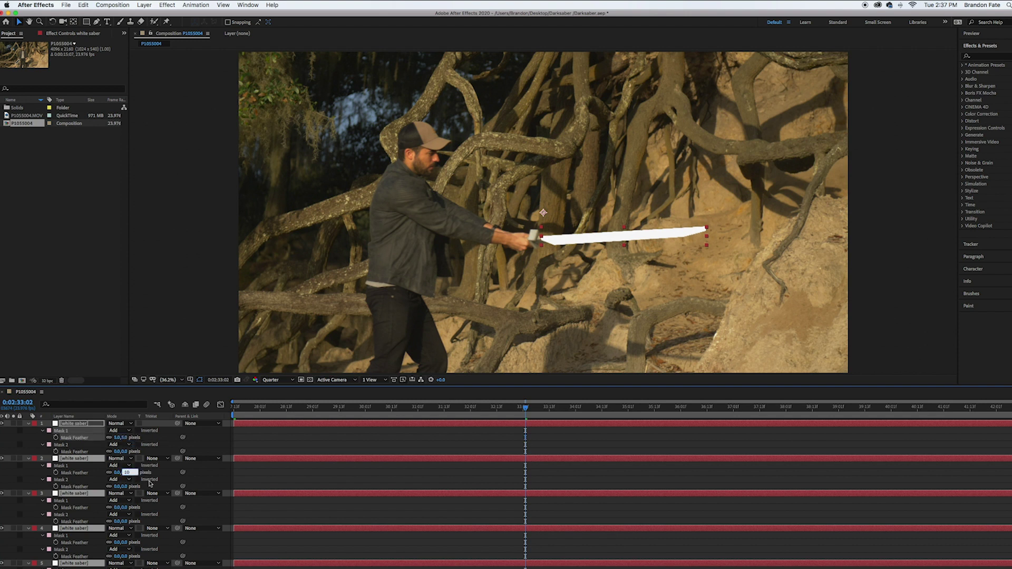
# Set Mask 1's feather to 20 pixels on layer 3, 40 on layer 4 and 80 on layer 5
pyautogui.click(125, 507)
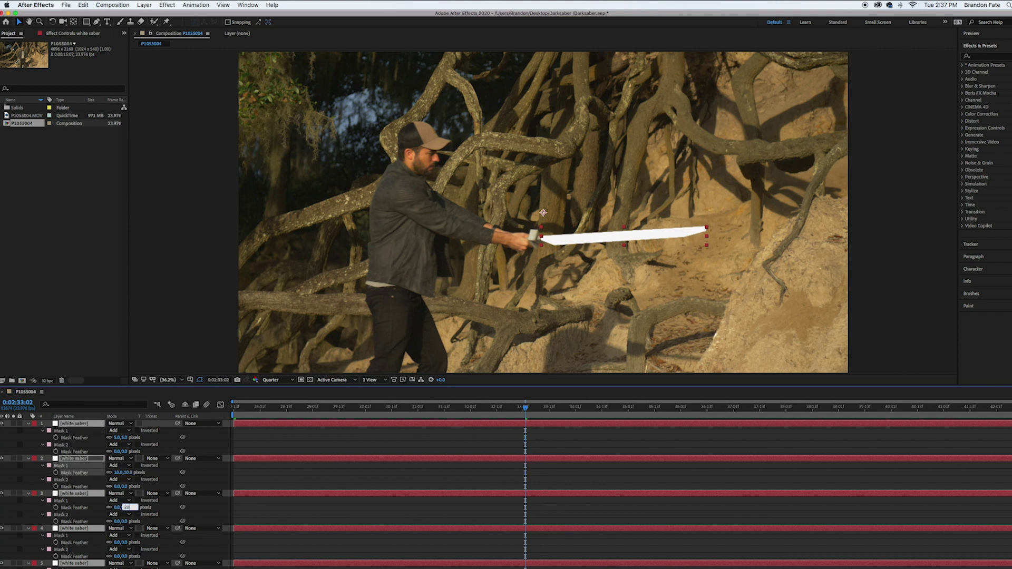
pyautogui.scroll(-2, 127, 507)
pyautogui.write('20')
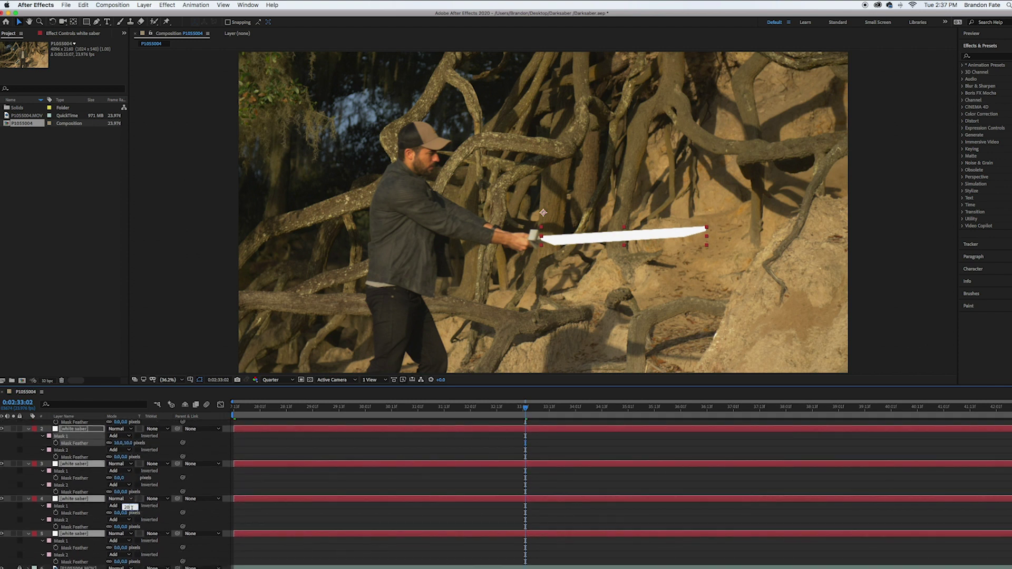
pyautogui.press('Return')
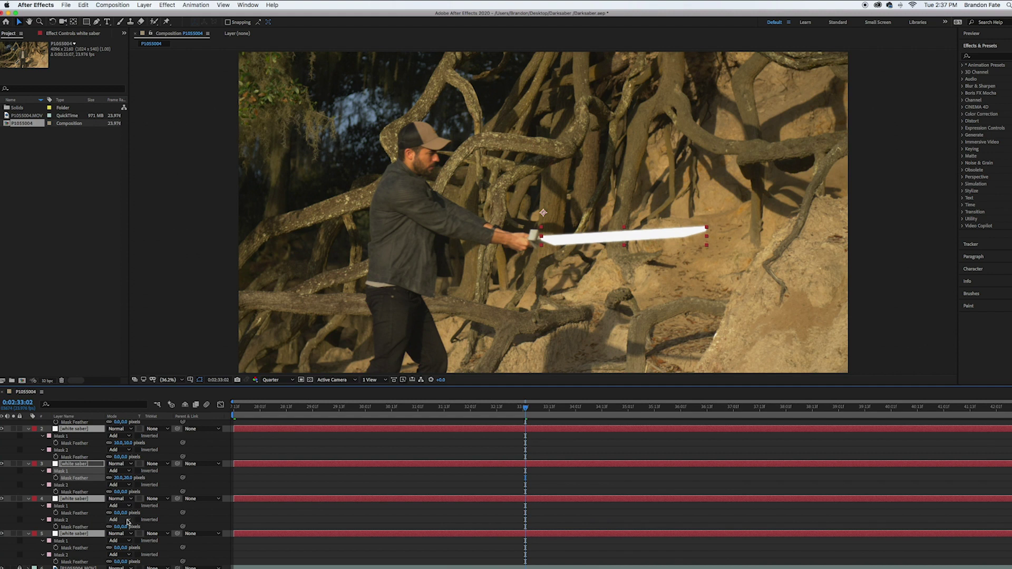
pyautogui.click(125, 513)
pyautogui.write('40')
pyautogui.press('Return')
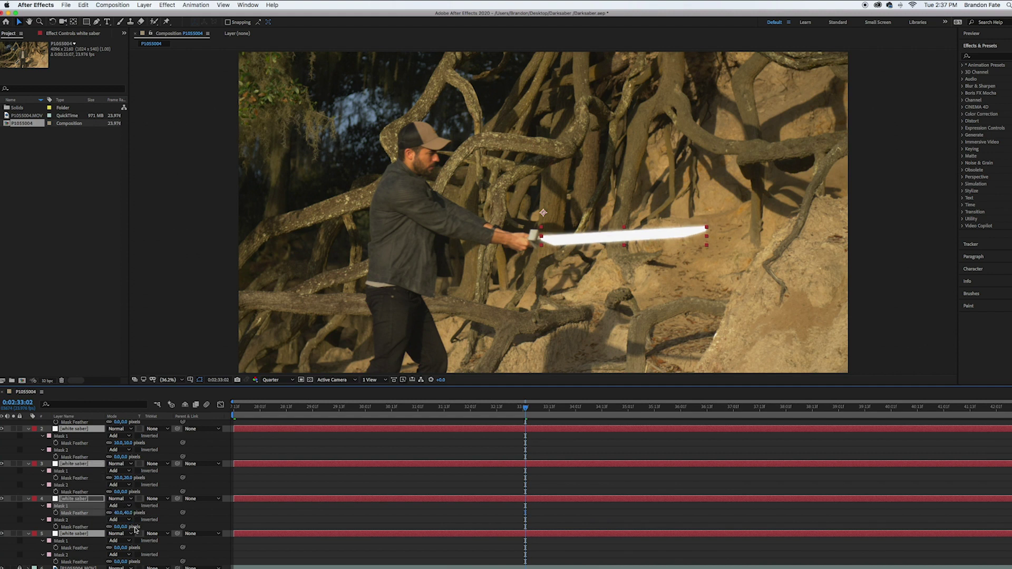
pyautogui.click(123, 549)
pyautogui.write('80')
pyautogui.press('Return')
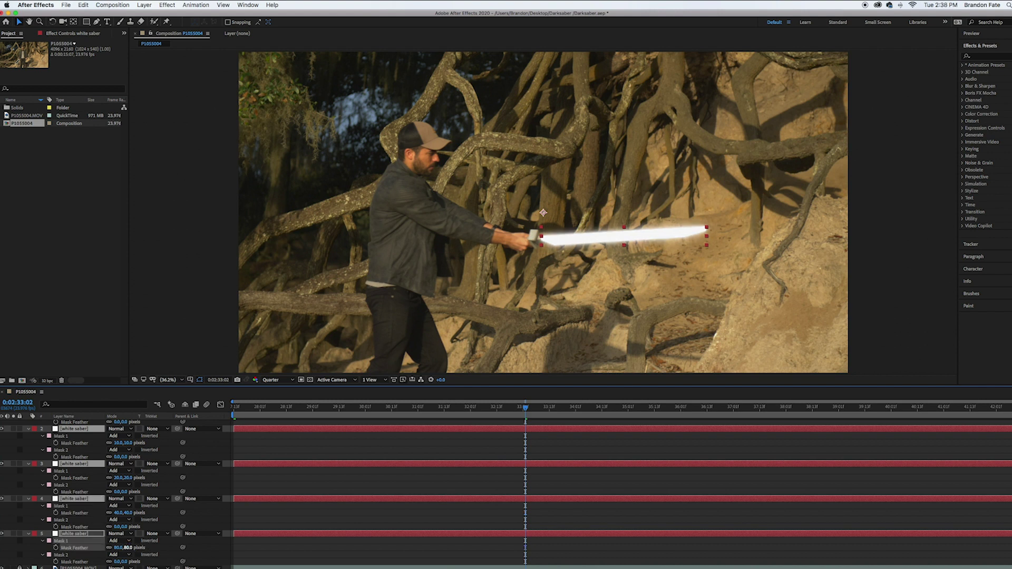
# Collapse the white saber layers' properties and preview the feathered blade from the start of the composition
pyautogui.scroll(2, 41, 467)
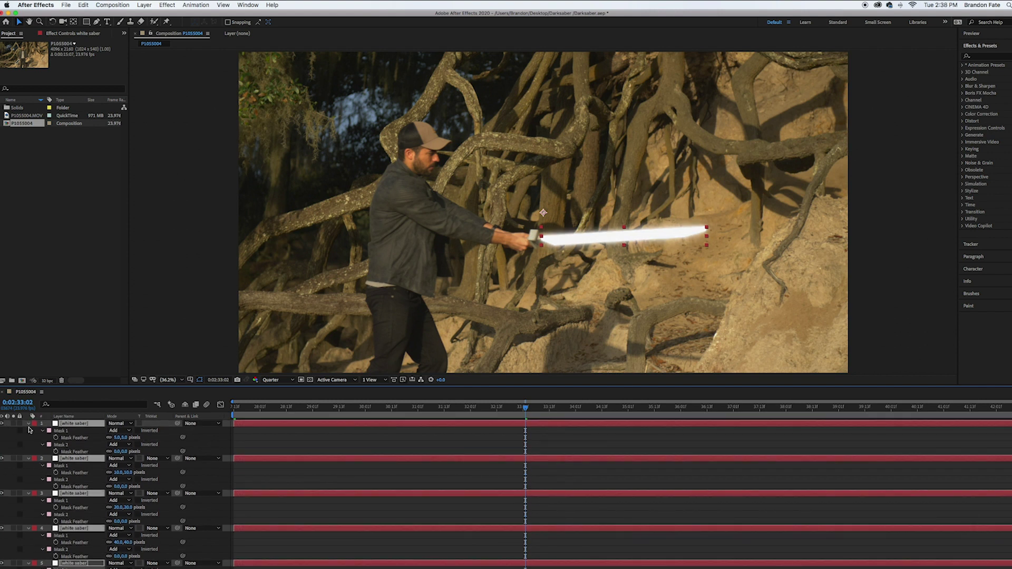
pyautogui.click(28, 425)
pyautogui.click(131, 493)
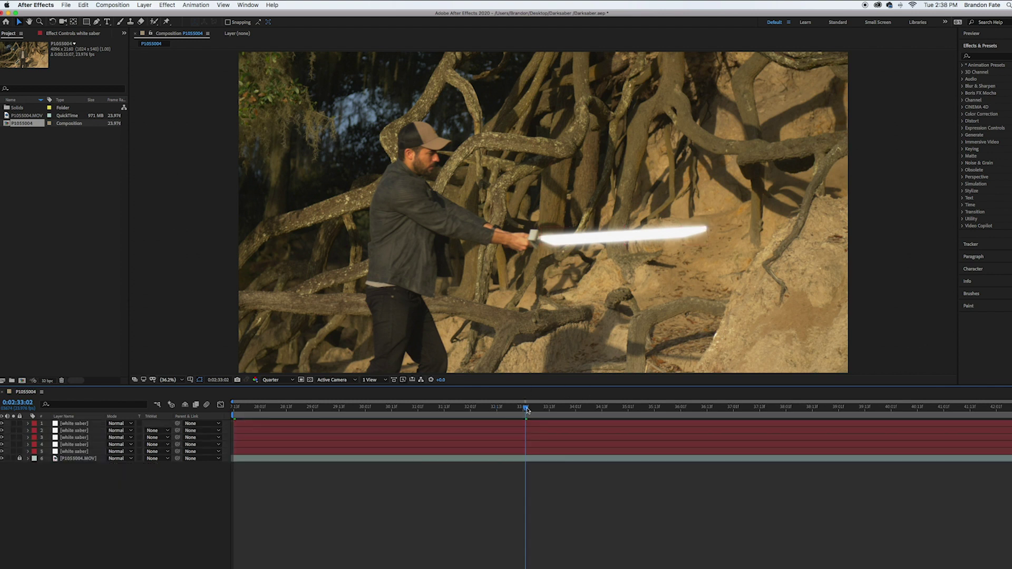
pyautogui.moveTo(526, 408); pyautogui.dragTo(233, 413)
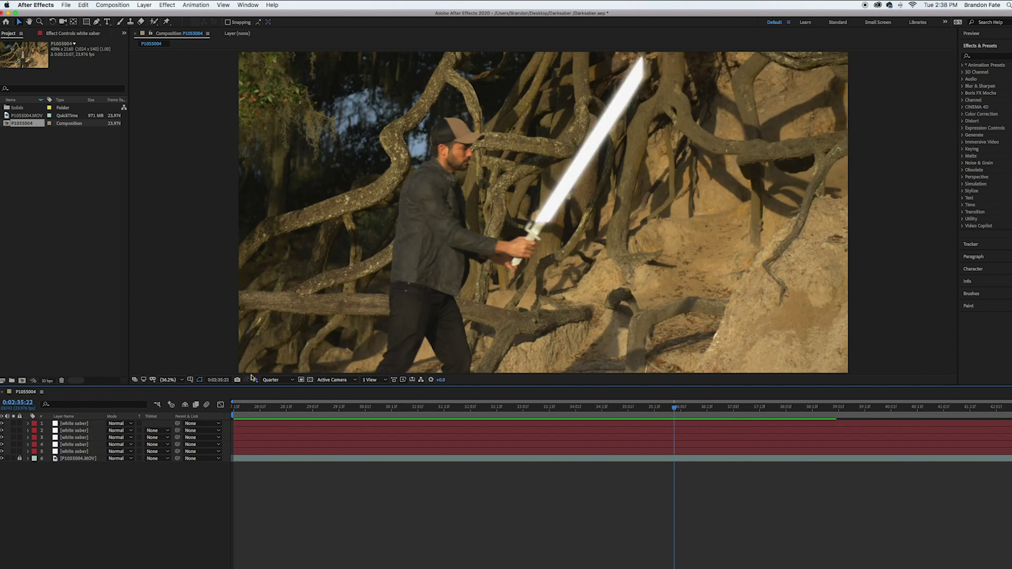
# Duplicate the topmost white saber layer and rename the copy Darksaber core
pyautogui.click(63, 423)
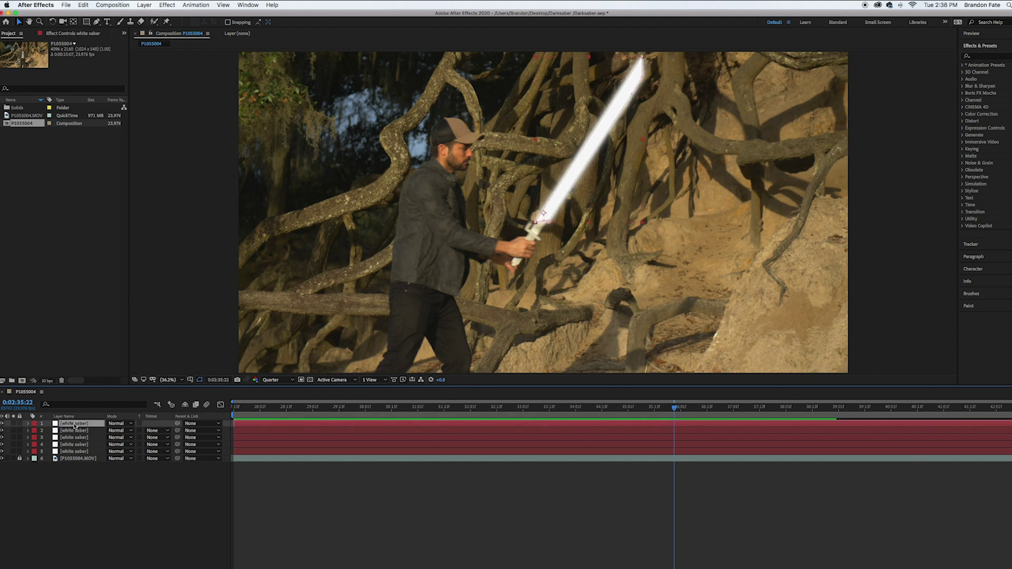
pyautogui.press('super+d')
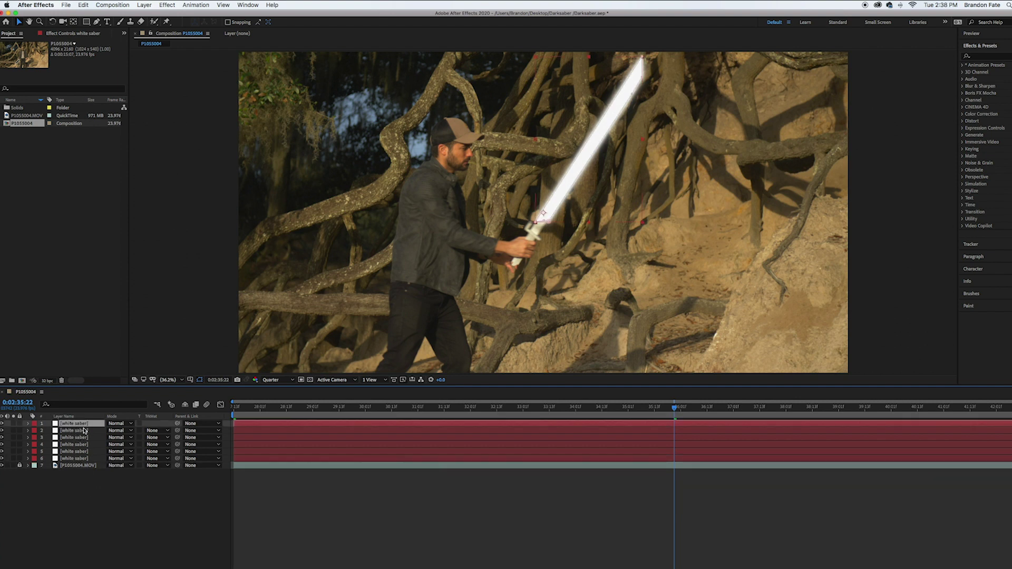
pyautogui.rightClick(79, 428)
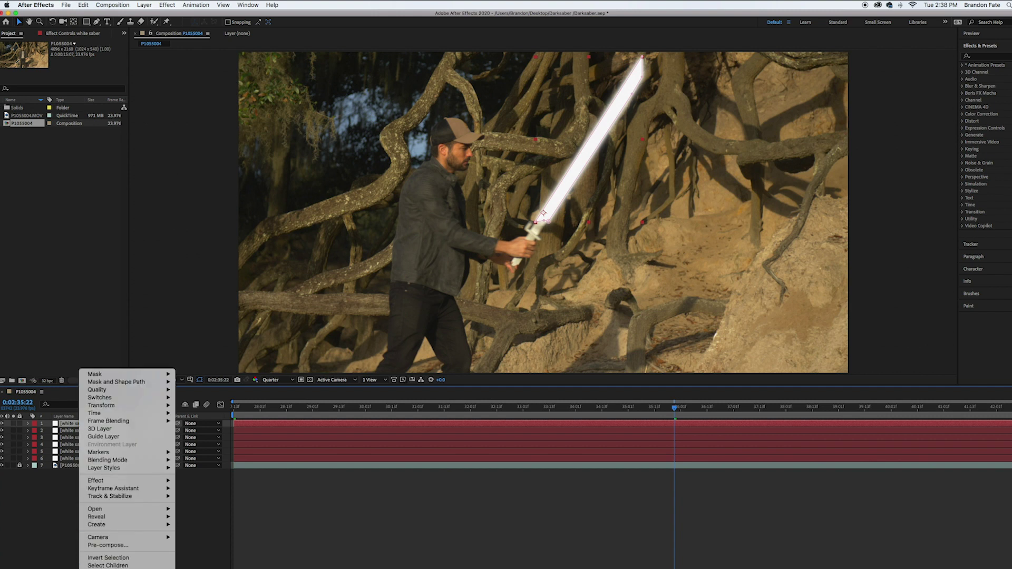
pyautogui.press('Escape')
pyautogui.press('Return')
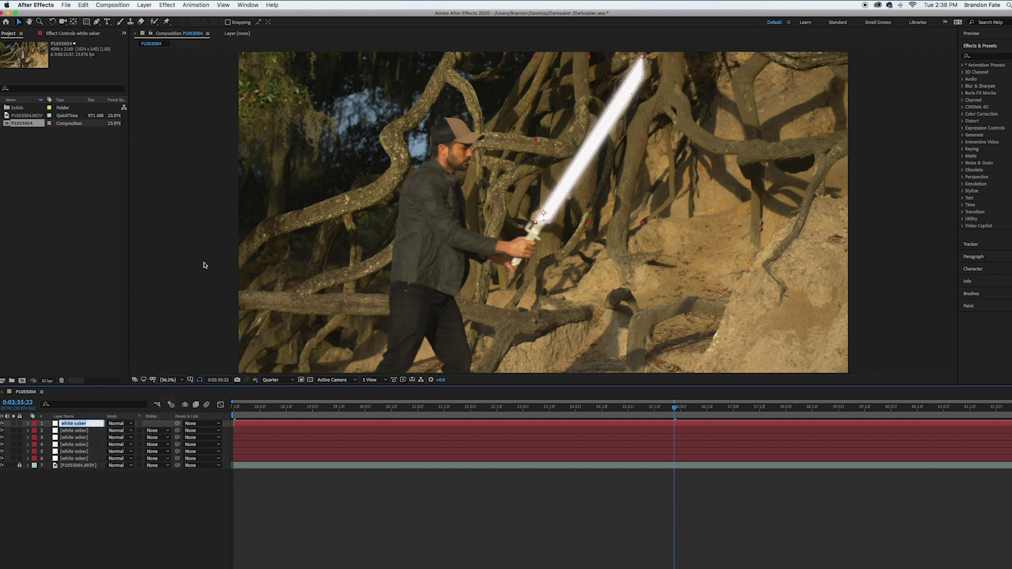
pyautogui.write('Darksaber core')
pyautogui.click(120, 495)
# Open the Solid Settings of the Darksaber core layer and name its solid Darksaber core
pyautogui.click(79, 425)
pyautogui.click(141, 5)
pyautogui.click(163, 23)
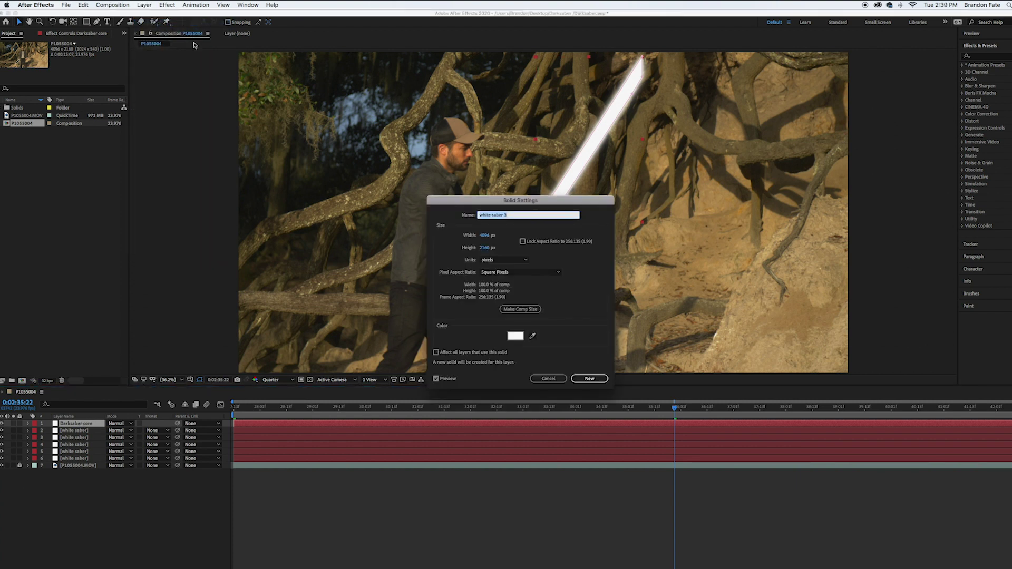
pyautogui.write('Darksaber core')
# Set the solid's color to near-black 171717 and create it as a new solid
pyautogui.click(516, 337)
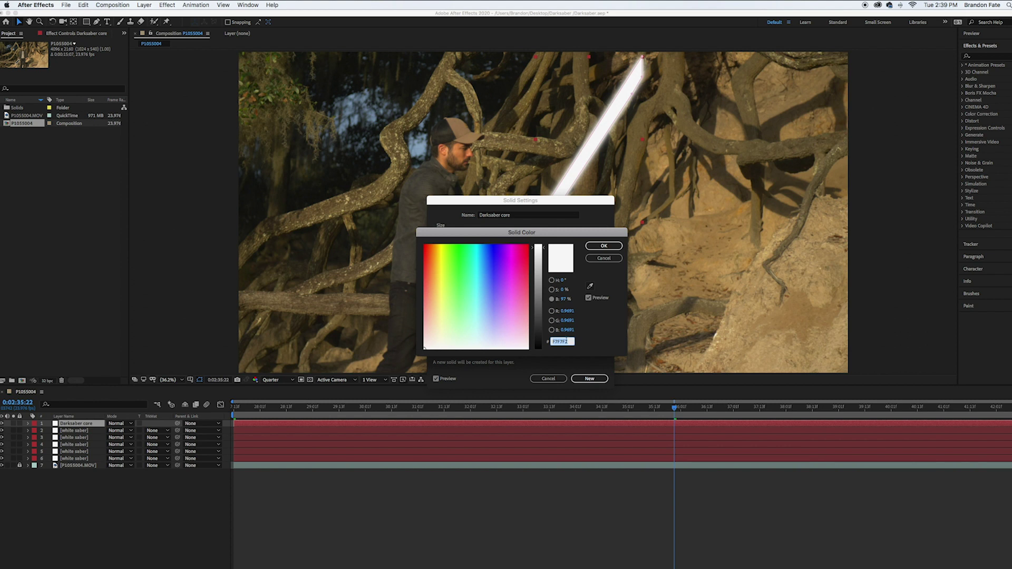
pyautogui.moveTo(544, 349)
pyautogui.mouseDown()
pyautogui.moveTo(543, 337)
pyautogui.moveTo(545, 354)
pyautogui.mouseUp()
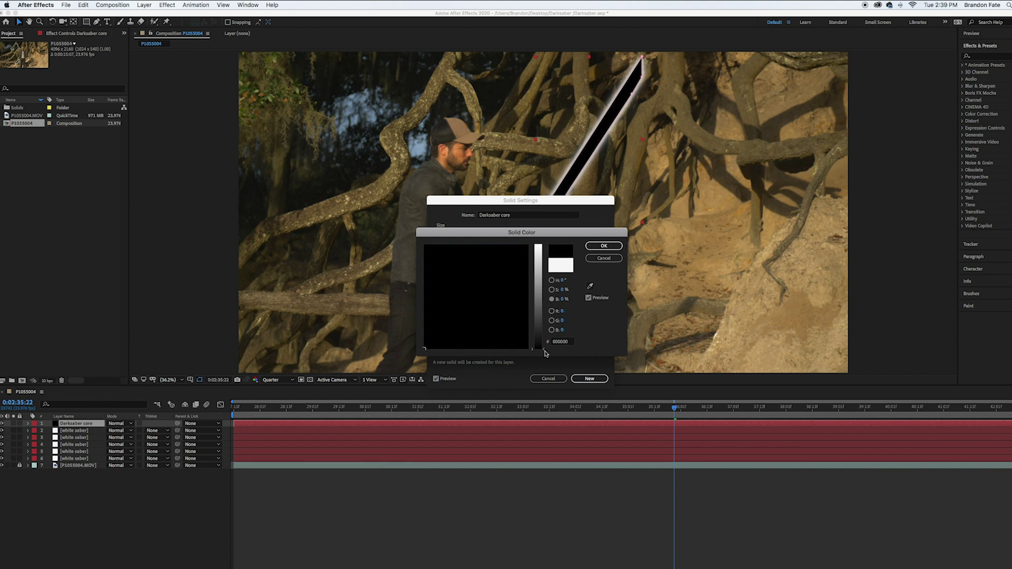
pyautogui.moveTo(544, 352); pyautogui.dragTo(543, 345)
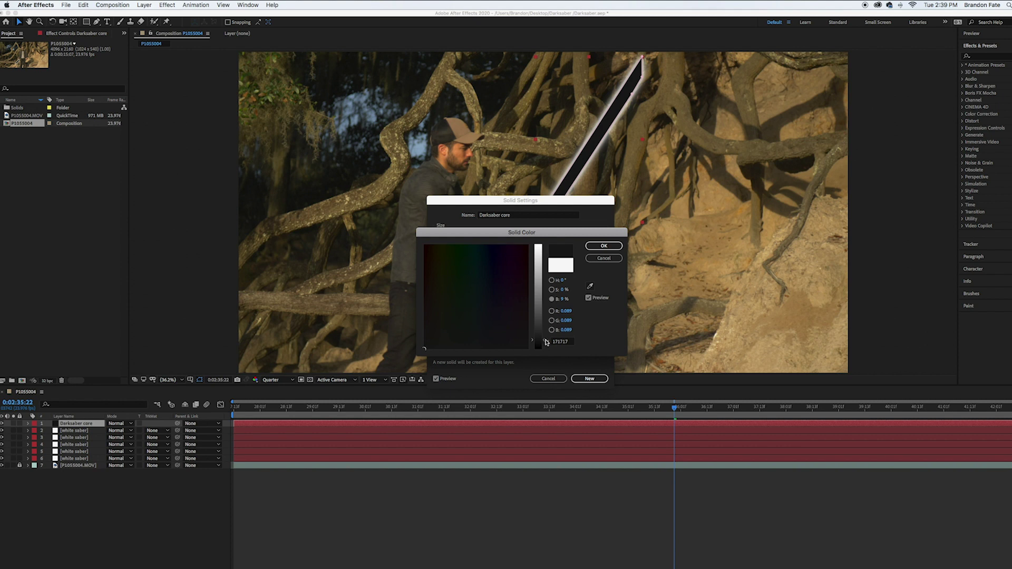
pyautogui.click(604, 246)
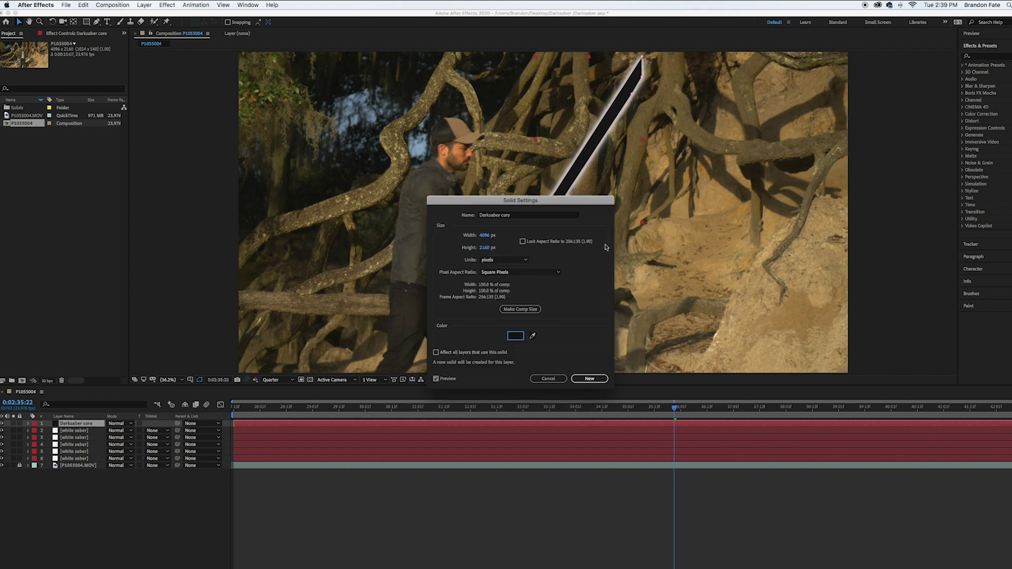
pyautogui.click(589, 379)
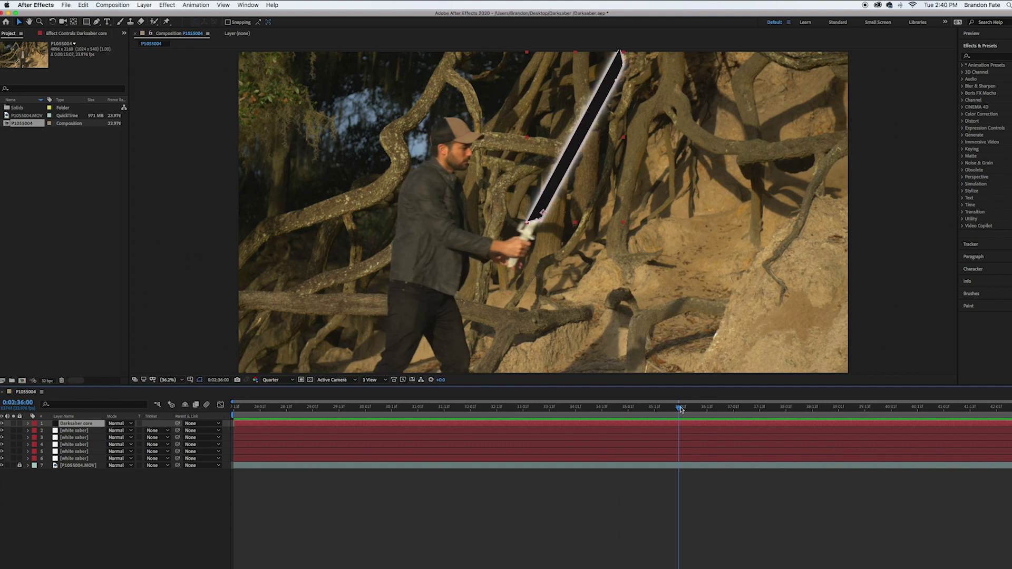
# Set the Mask 1 feather of the Darksaber core layer to 10 pixels
pyautogui.press('space')
pyautogui.press('f')
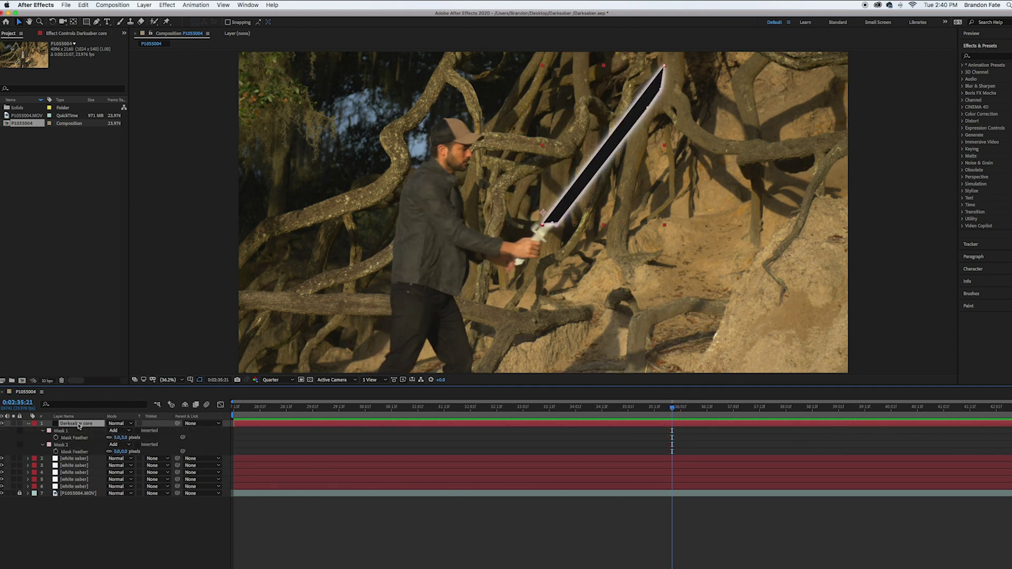
pyautogui.click(125, 438)
pyautogui.write('10')
pyautogui.press('Return')
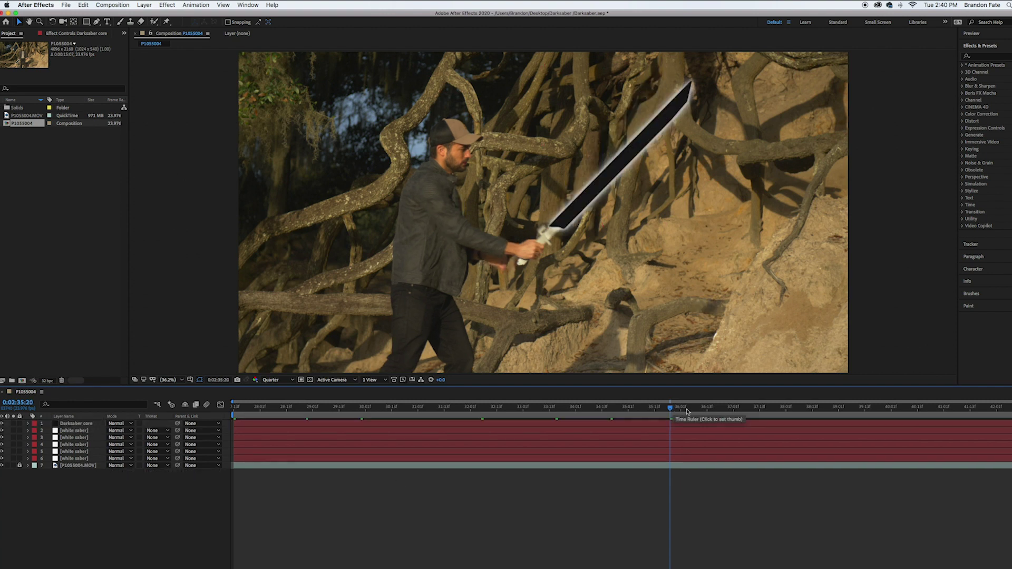
# Examine the softened edges of the dark core along the whole blade at 100% magnification
pyautogui.press('/')
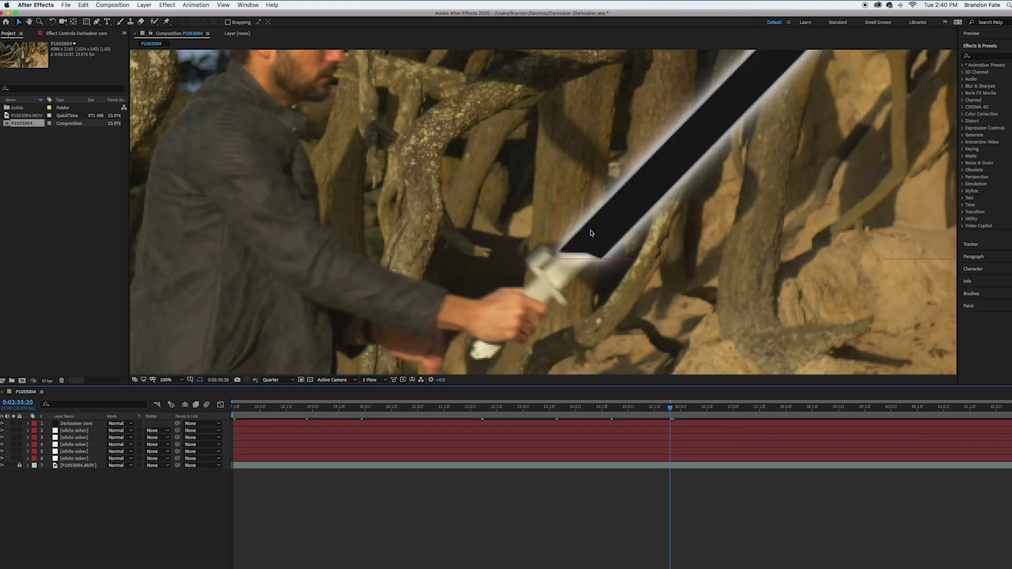
pyautogui.press('space')
pyautogui.moveTo(623, 234); pyautogui.dragTo(456, 291)
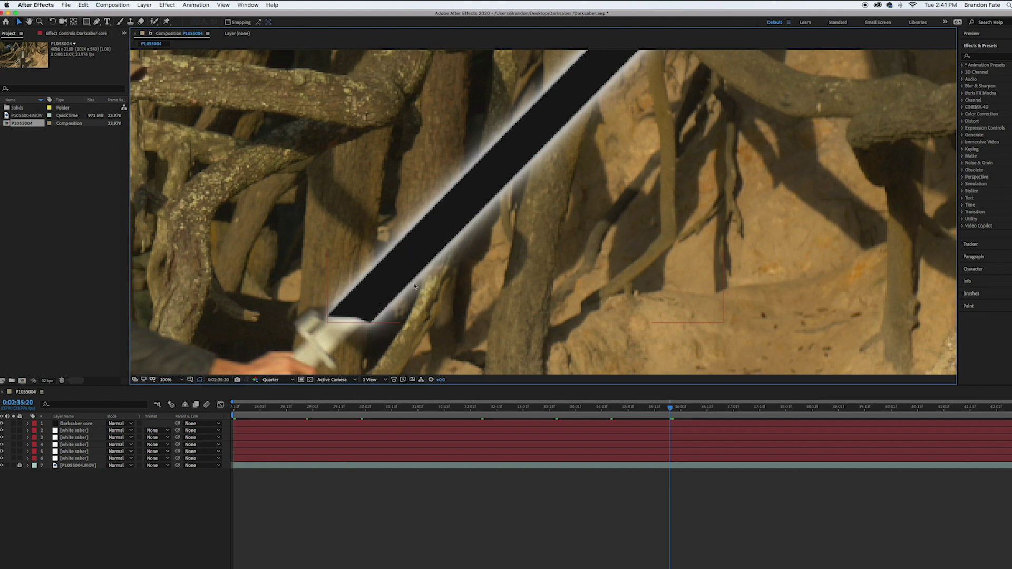
pyautogui.moveTo(554, 158); pyautogui.dragTo(521, 196)
pyautogui.press('v')
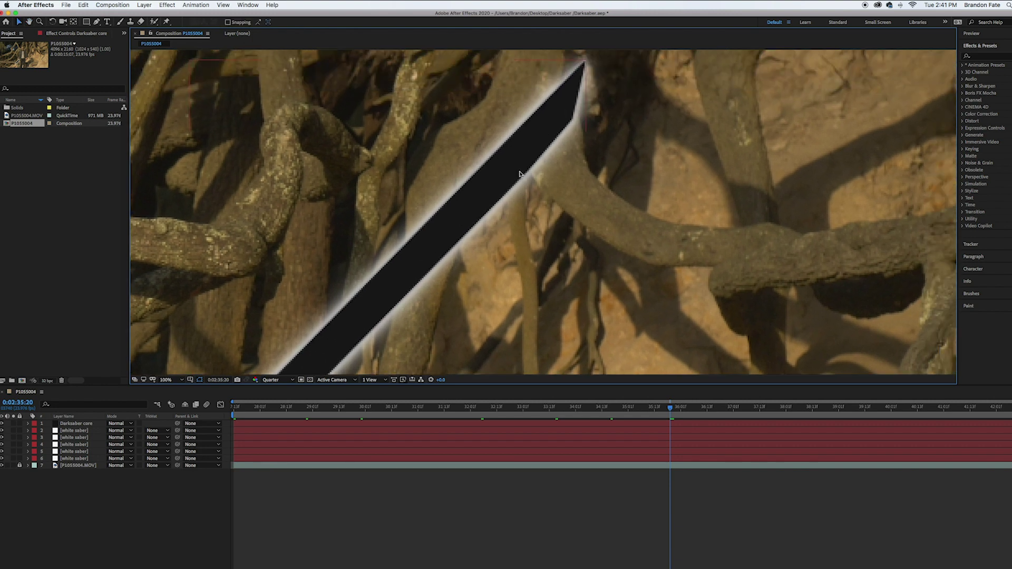
pyautogui.press('h')
pyautogui.moveTo(480, 252); pyautogui.dragTo(549, 183)
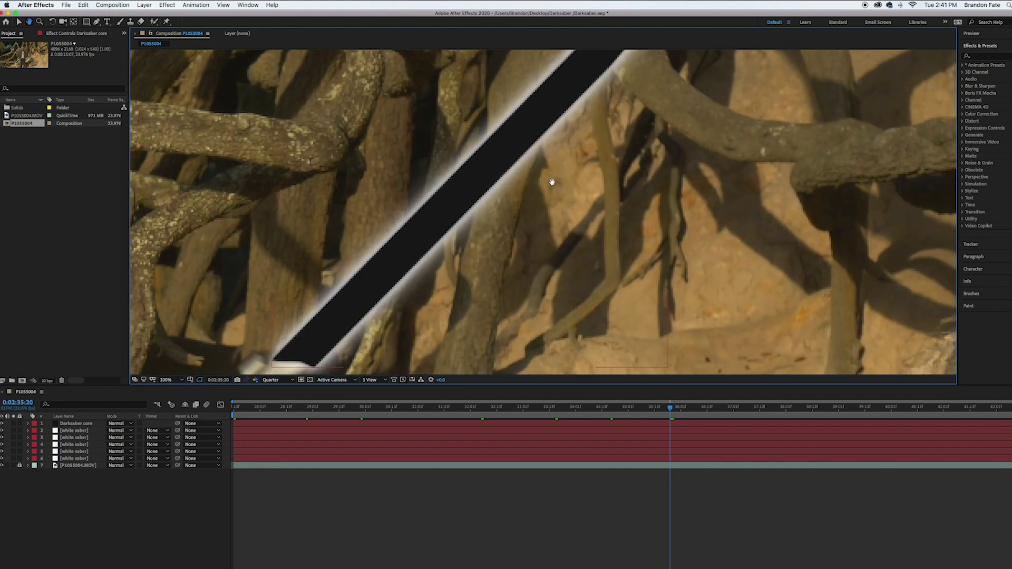
pyautogui.scroll(-2, 483, 237)
pyautogui.press('v')
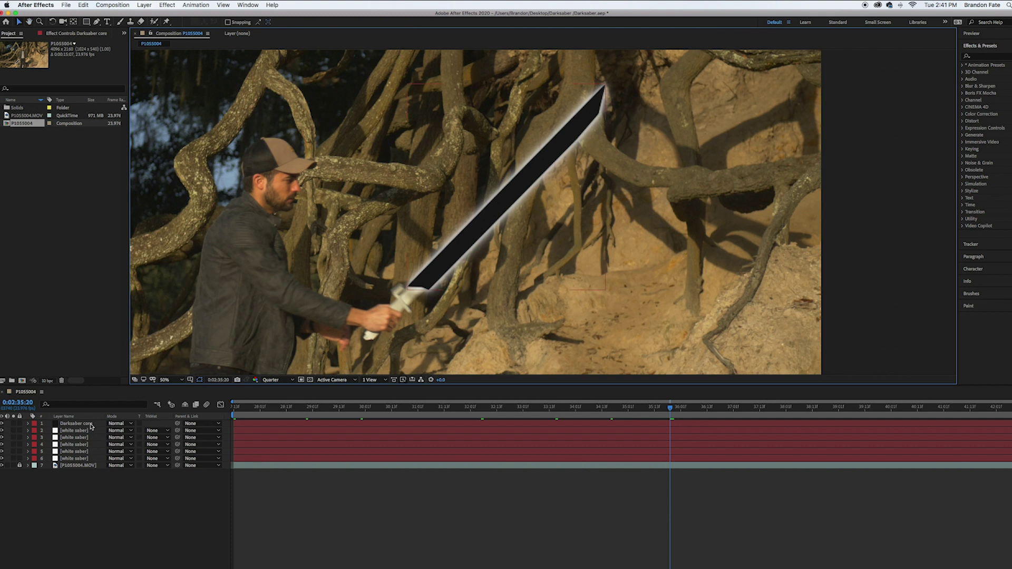
# Duplicate the Darksaber core layer and rename the copy Energy
pyautogui.click(86, 425)
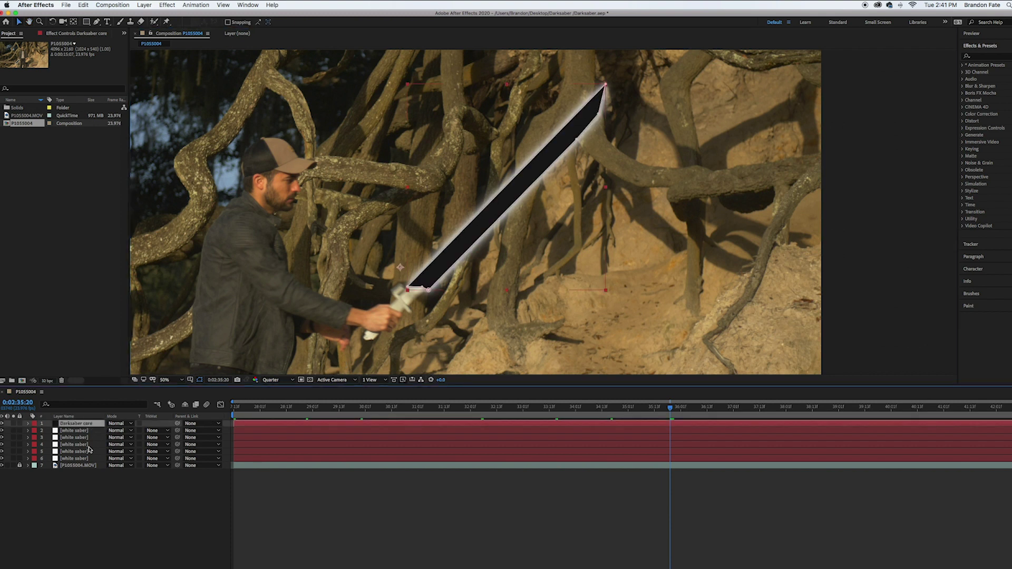
pyautogui.press('super+d')
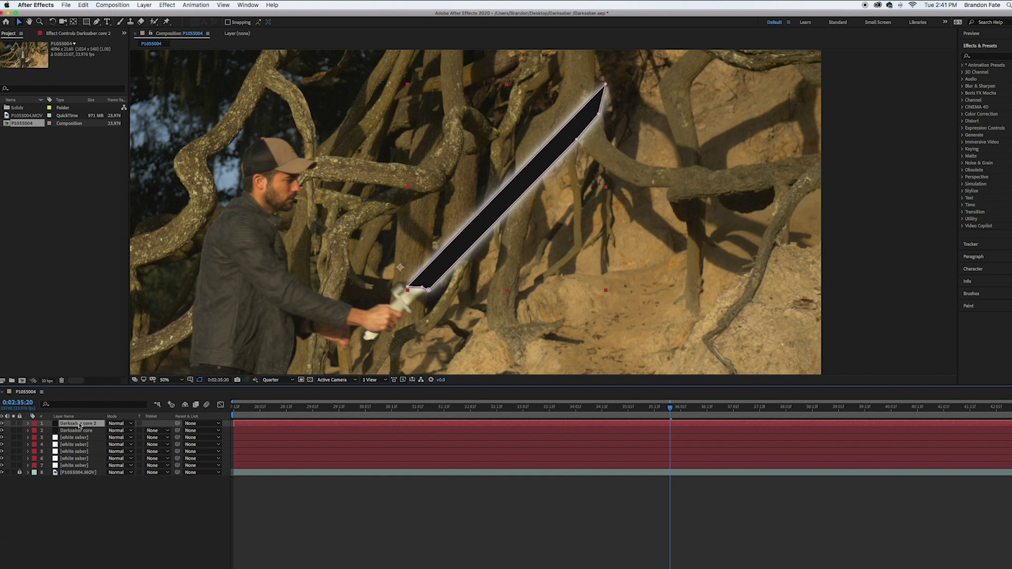
pyautogui.rightClick(79, 425)
pyautogui.click(98, 566)
pyautogui.click(178, 531)
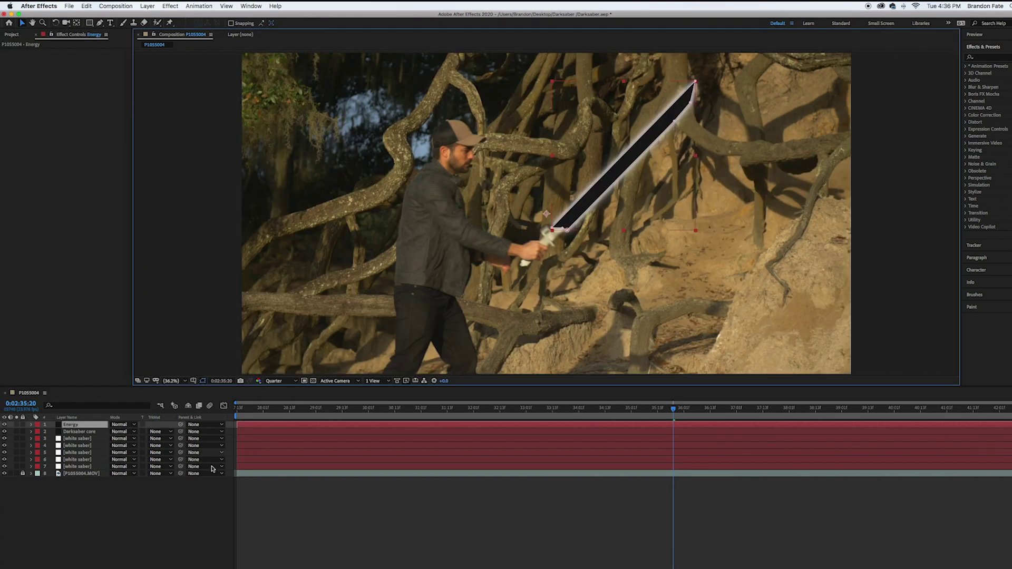
# Return to the start of the composition, hide all saber layers, and lock the Darksaber core and white saber layers
pyautogui.moveTo(641, 413); pyautogui.dragTo(236, 422)
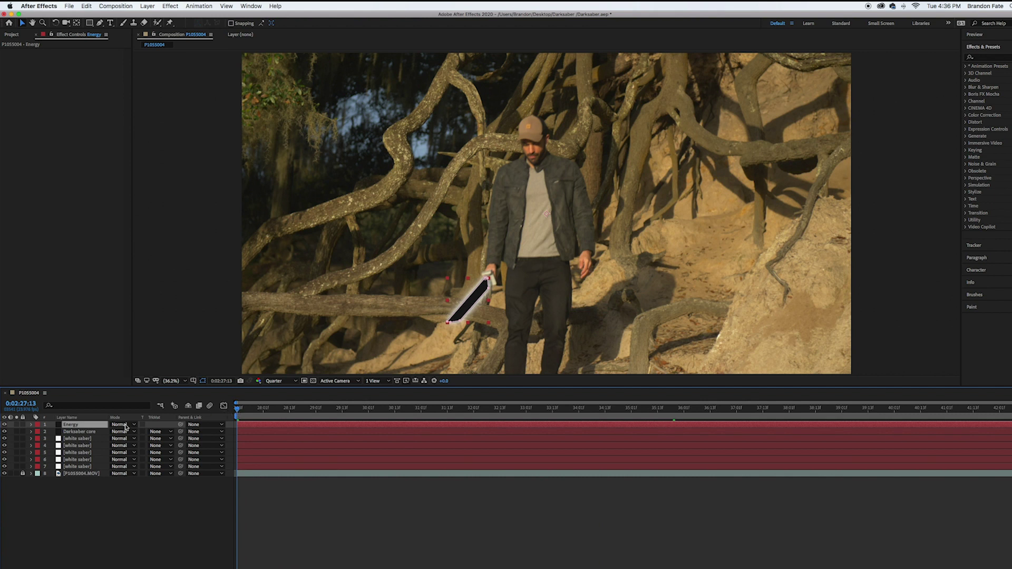
pyautogui.moveTo(5, 424); pyautogui.dragTo(5, 468)
pyautogui.moveTo(24, 434); pyautogui.dragTo(24, 471)
# Delete the existing animated mask from the Energy layer
pyautogui.press('m')
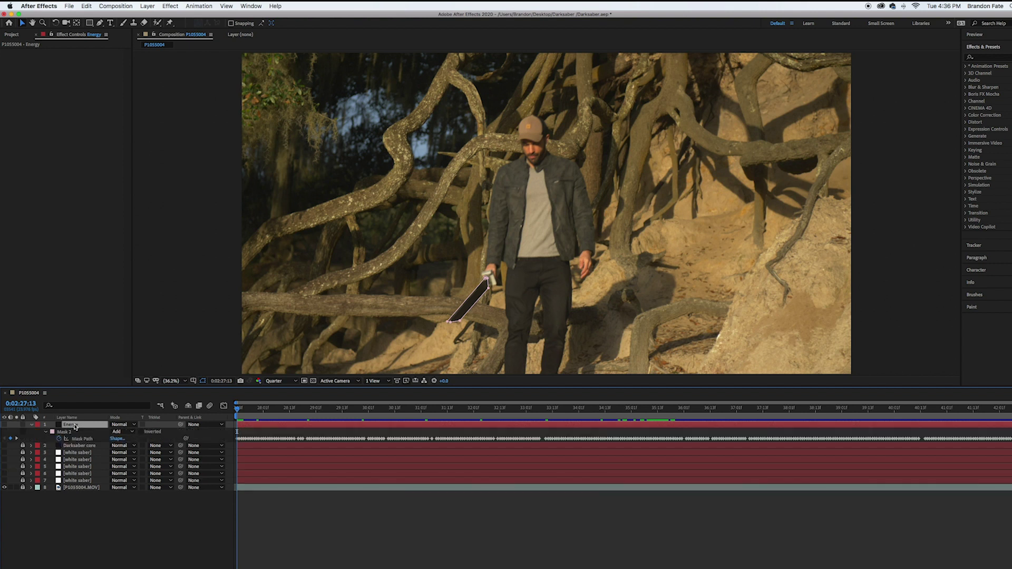
pyautogui.click(73, 433)
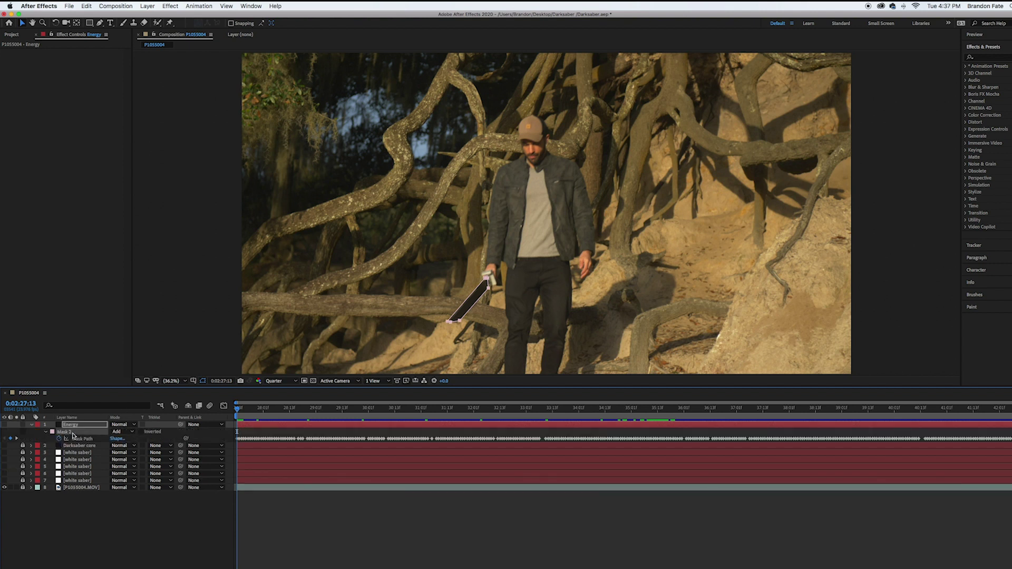
pyautogui.press('Delete')
# Draw a narrow four-point mask with the Pen tool on the Energy layer, along the lower edge of the blade
pyautogui.scroll(2, 432, 336)
pyautogui.press('space')
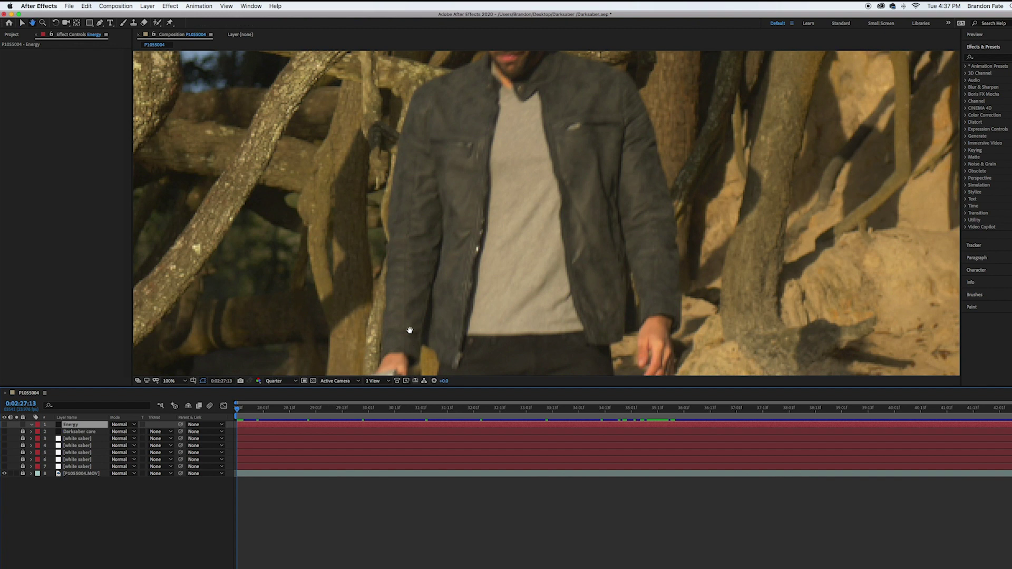
pyautogui.moveTo(392, 327); pyautogui.dragTo(491, 153)
pyautogui.moveTo(416, 271); pyautogui.dragTo(426, 264)
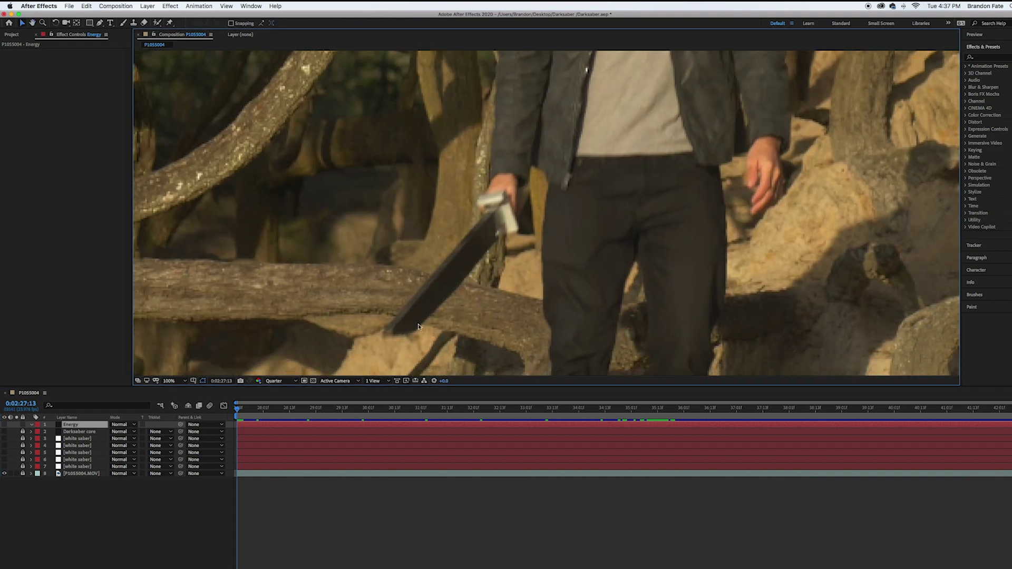
pyautogui.press('g')
pyautogui.click(404, 333)
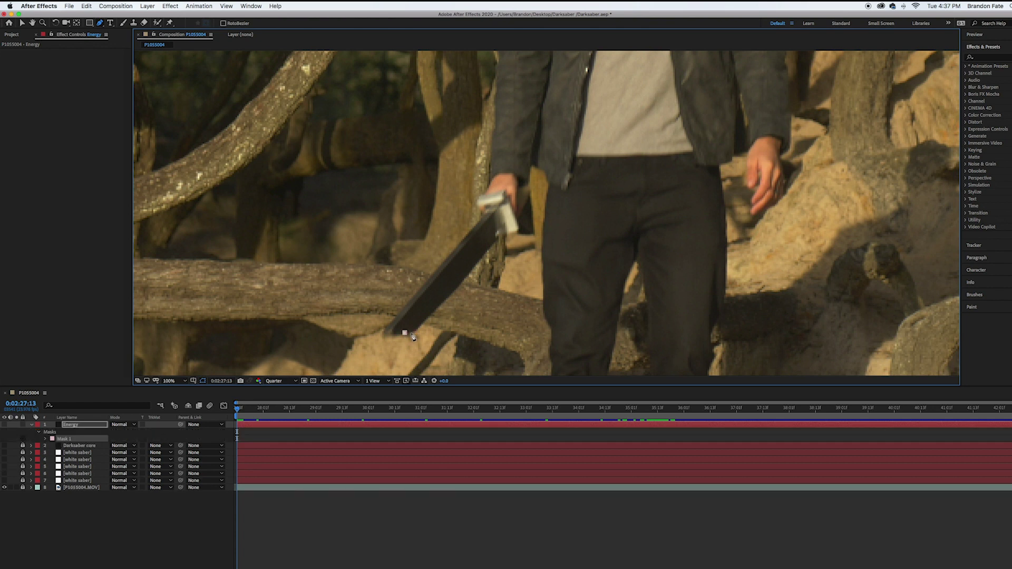
pyautogui.click(416, 332)
pyautogui.click(498, 239)
pyautogui.click(495, 230)
pyautogui.click(405, 332)
pyautogui.press('v')
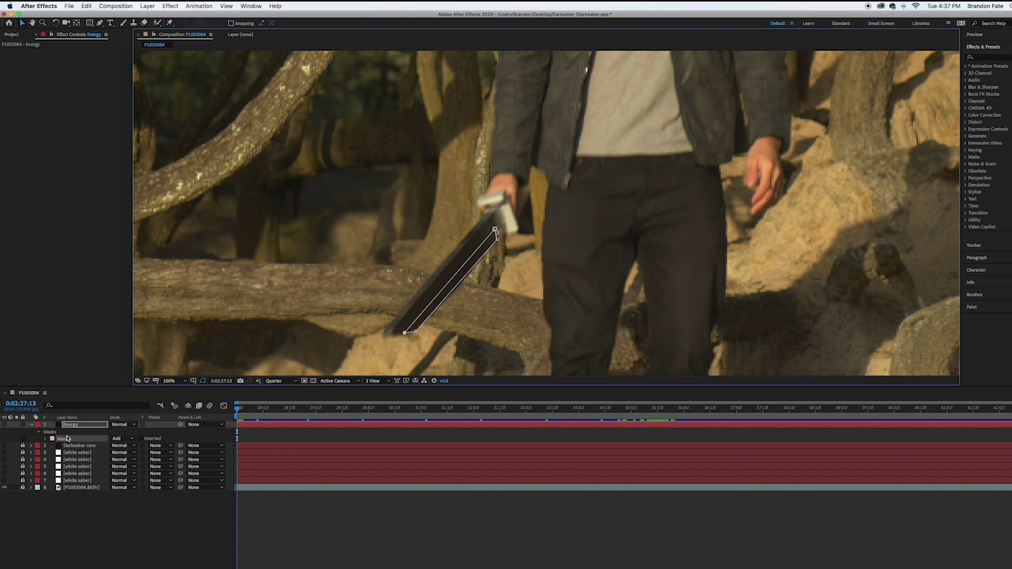
# Turn on Mask Path keyframing at the first frame and realign the Energy mask with the blade at 0:02:27:15
pyautogui.press('m')
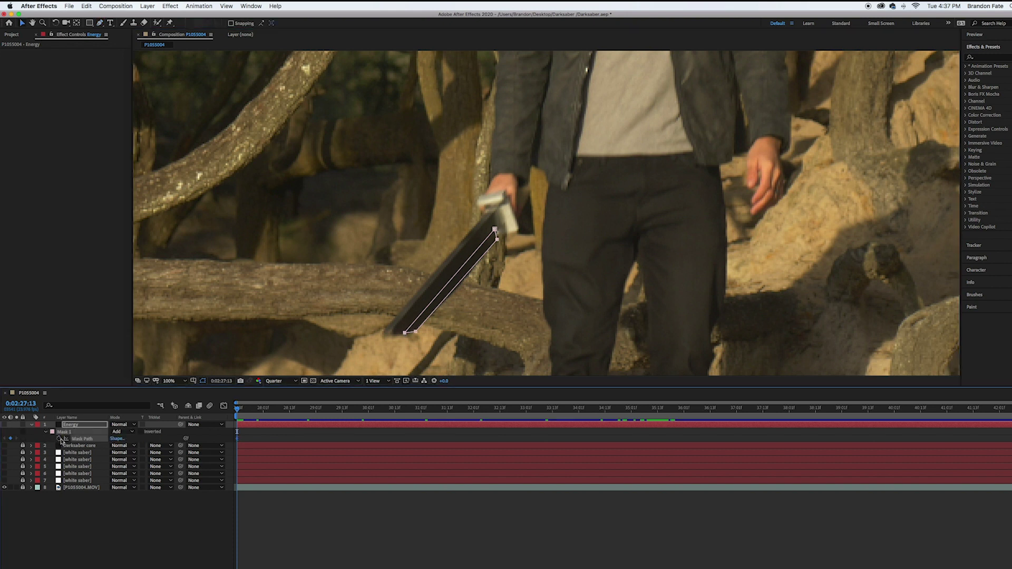
pyautogui.click(59, 439)
pyautogui.moveTo(237, 411); pyautogui.dragTo(241, 410)
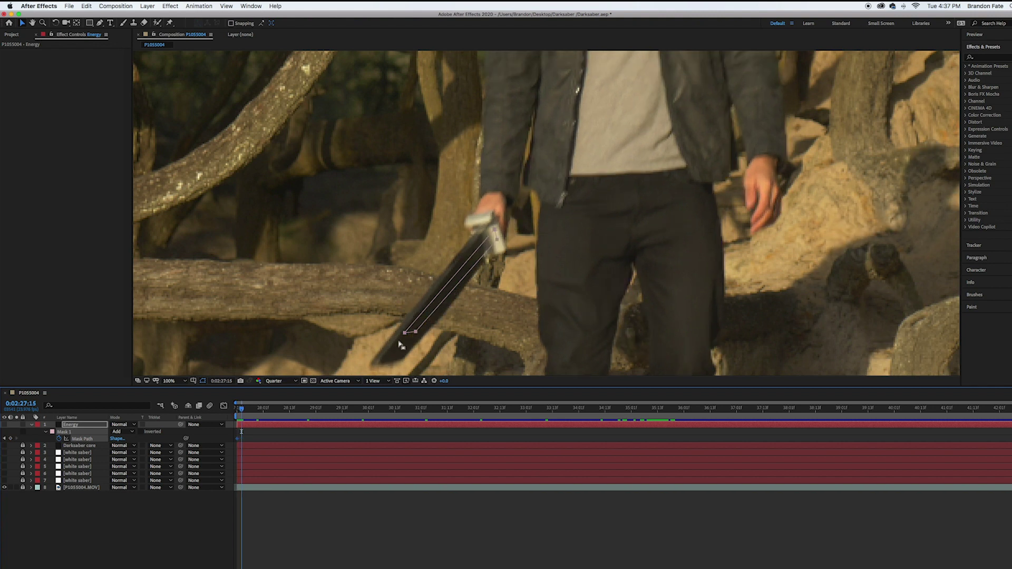
pyautogui.moveTo(402, 343); pyautogui.dragTo(428, 237)
pyautogui.moveTo(442, 226); pyautogui.dragTo(433, 247)
pyautogui.moveTo(521, 131); pyautogui.dragTo(510, 154)
# Advance frame by frame past 0:02:27:15, moving the Energy mask's corners to follow the blade's lower edge
pyautogui.press('pagedown')
pyautogui.press('pagedown')
pyautogui.press('pagedown')
pyautogui.moveTo(501, 221); pyautogui.dragTo(522, 163)
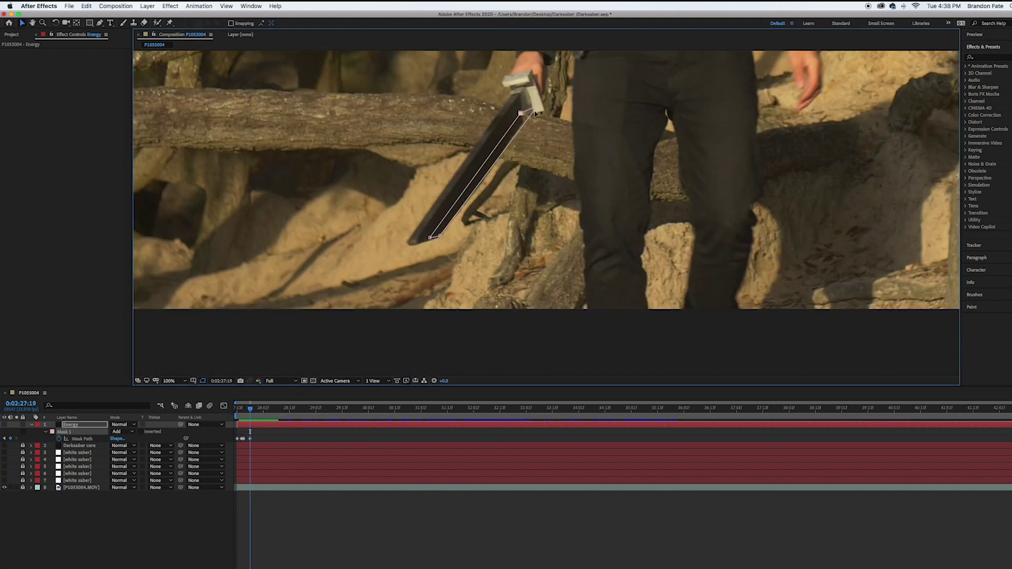
pyautogui.moveTo(531, 103); pyautogui.dragTo(527, 118)
# Continue keyframing the Energy mask's path along the moving blade up to 0:02:28:04
pyautogui.press('pagedown')
pyautogui.press('pagedown')
pyautogui.press('pagedown')
pyautogui.press('pagedown')
pyautogui.press('Home')
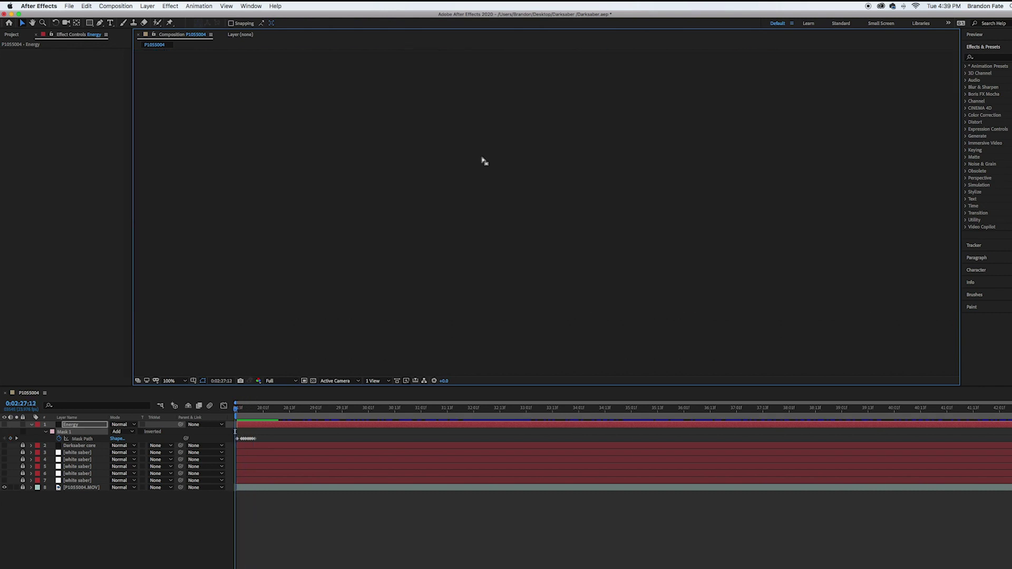
pyautogui.click(261, 409)
pyautogui.moveTo(418, 219); pyautogui.dragTo(395, 155)
pyautogui.moveTo(523, 102); pyautogui.dragTo(500, 89)
pyautogui.press('pagedown')
pyautogui.moveTo(395, 154); pyautogui.dragTo(389, 130)
pyautogui.press('pagedown')
pyautogui.press('pagedown')
pyautogui.press('pagedown')
pyautogui.moveTo(481, 84); pyautogui.dragTo(511, 167)
pyautogui.press('pagedown')
# Compare the blade's motion between 0:02:28:04 and 0:02:28:06, and move the Energy mask outside the picture at 0:02:28:05
pyautogui.press('pagedown')
pyautogui.press('pageup')
pyautogui.press('pageup')
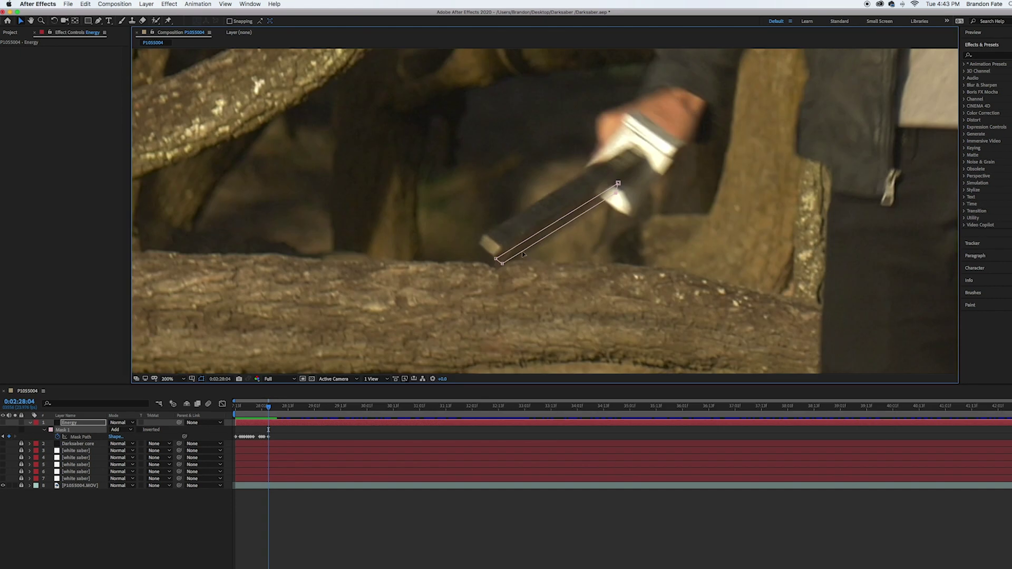
pyautogui.press('pagedown')
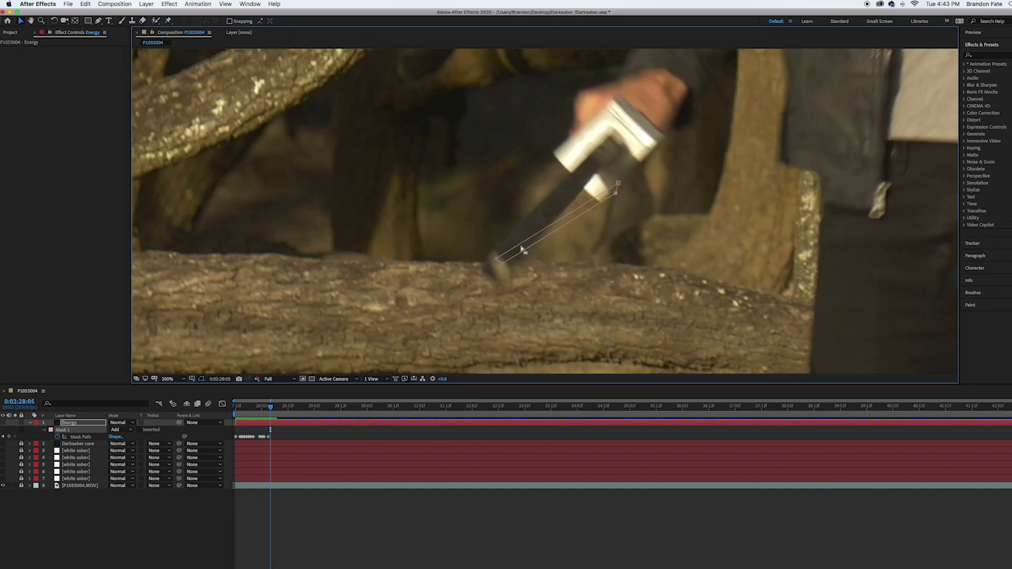
pyautogui.press('pageup')
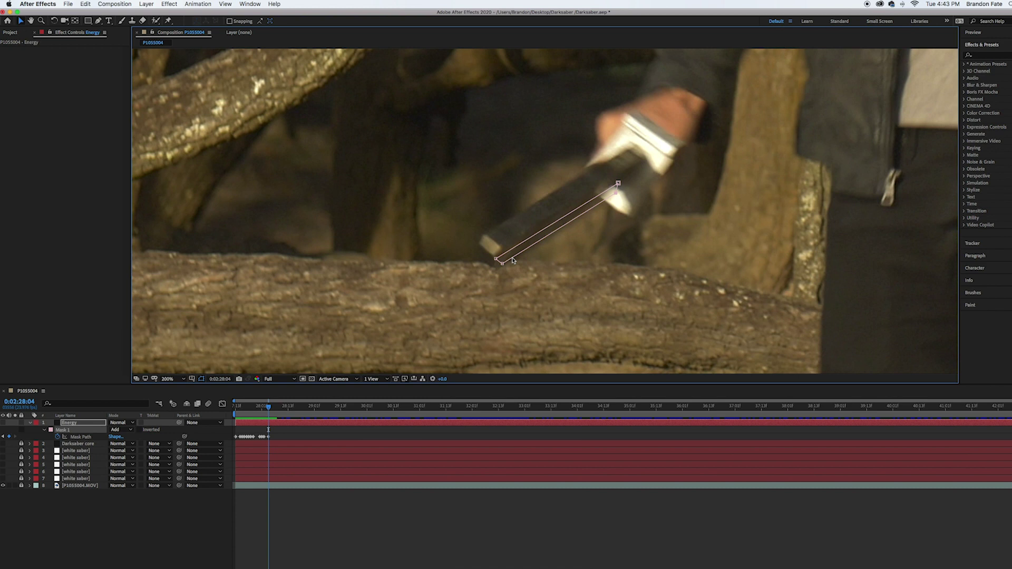
pyautogui.press('pagedown')
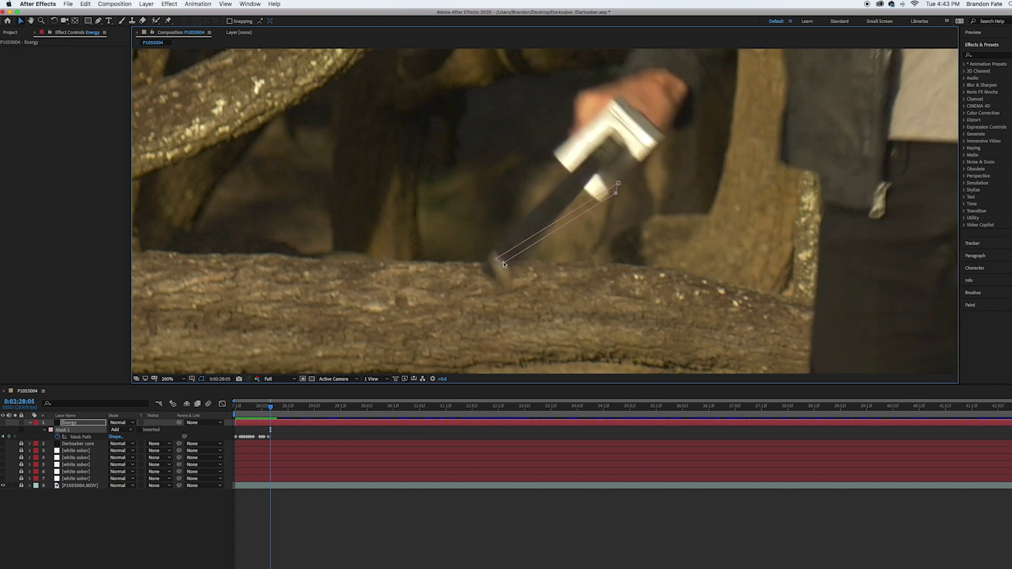
pyautogui.press('pagedown')
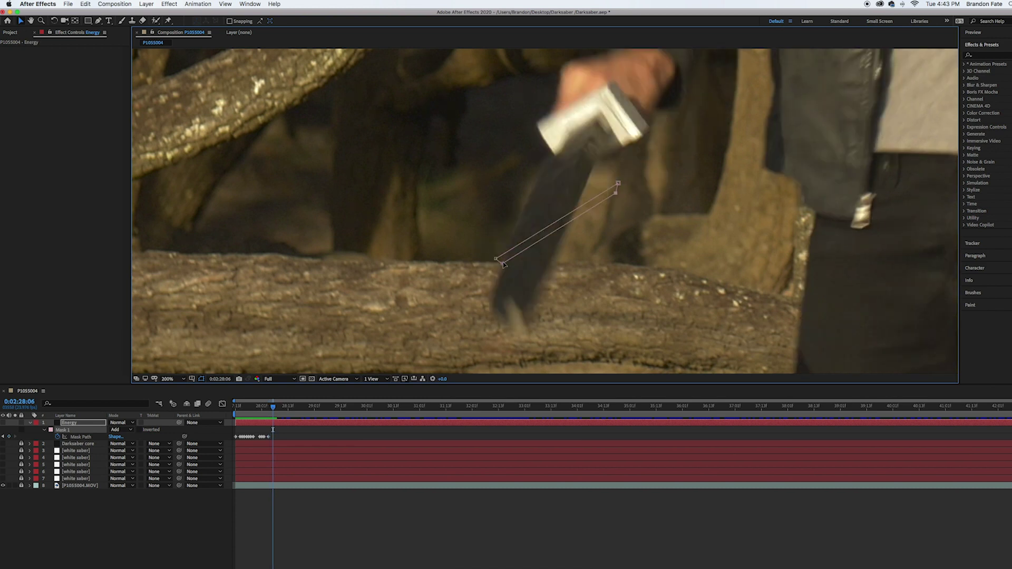
pyautogui.press('pageup')
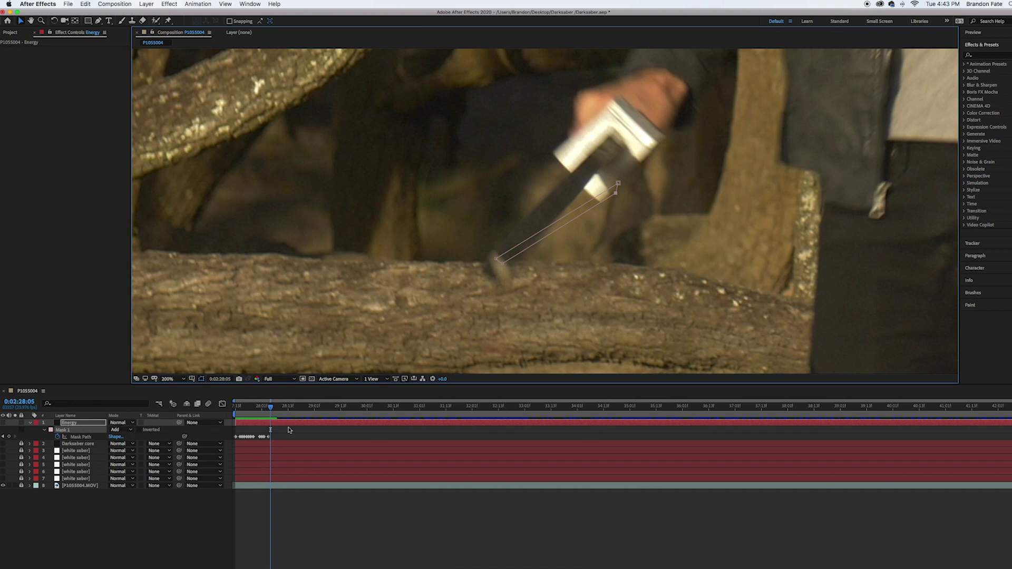
pyautogui.press(',')
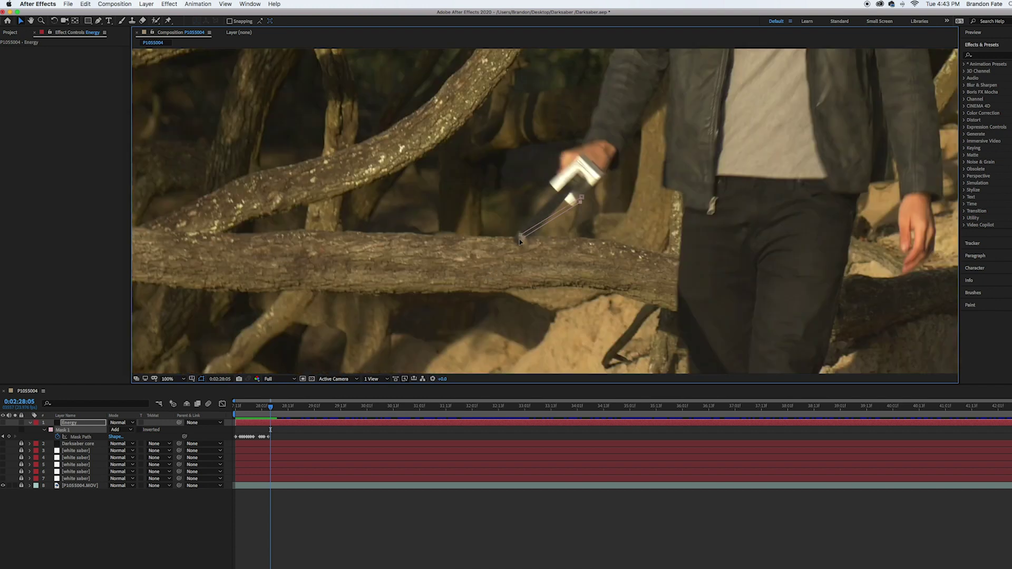
pyautogui.doubleClick(525, 239)
pyautogui.press(',')
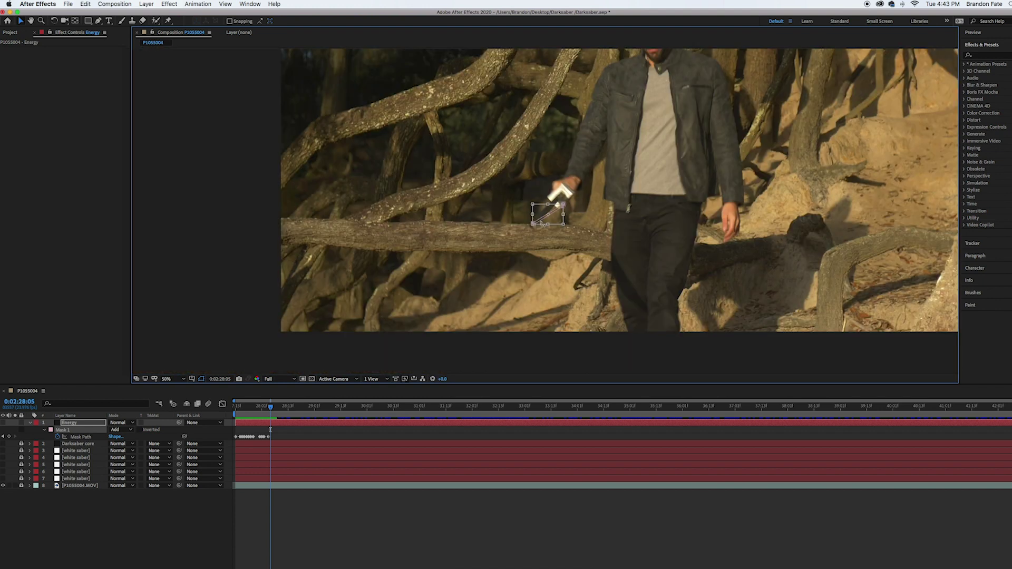
pyautogui.moveTo(547, 222); pyautogui.dragTo(219, 245)
pyautogui.press('pagedown')
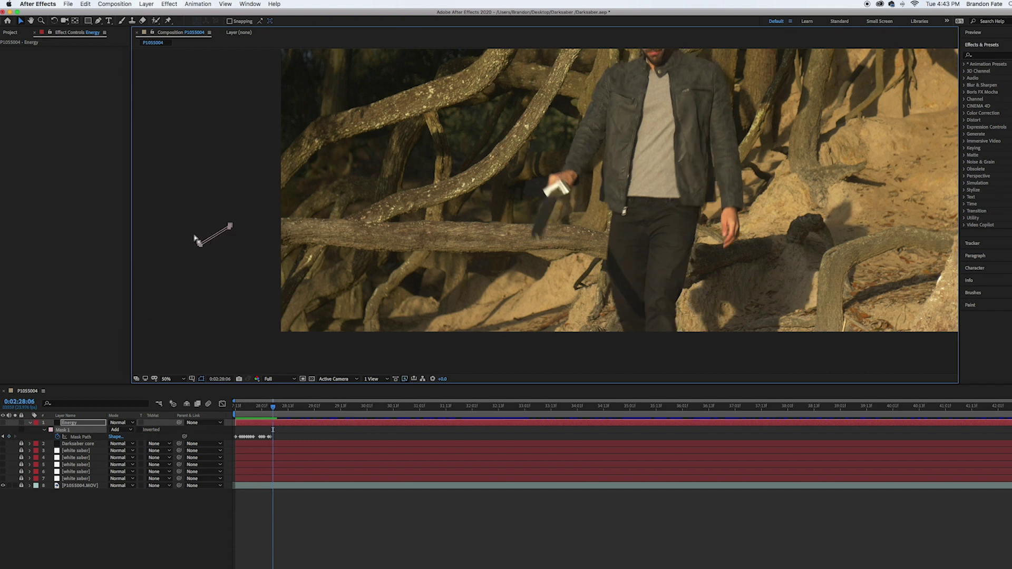
# Bring the Energy mask back to the blade at 0:02:28:06 and reshape its corners to run along the blade's other edge
pyautogui.moveTo(199, 245); pyautogui.dragTo(520, 227)
pyautogui.scroll(2, 520, 228)
pyautogui.scroll(1, 520, 228)
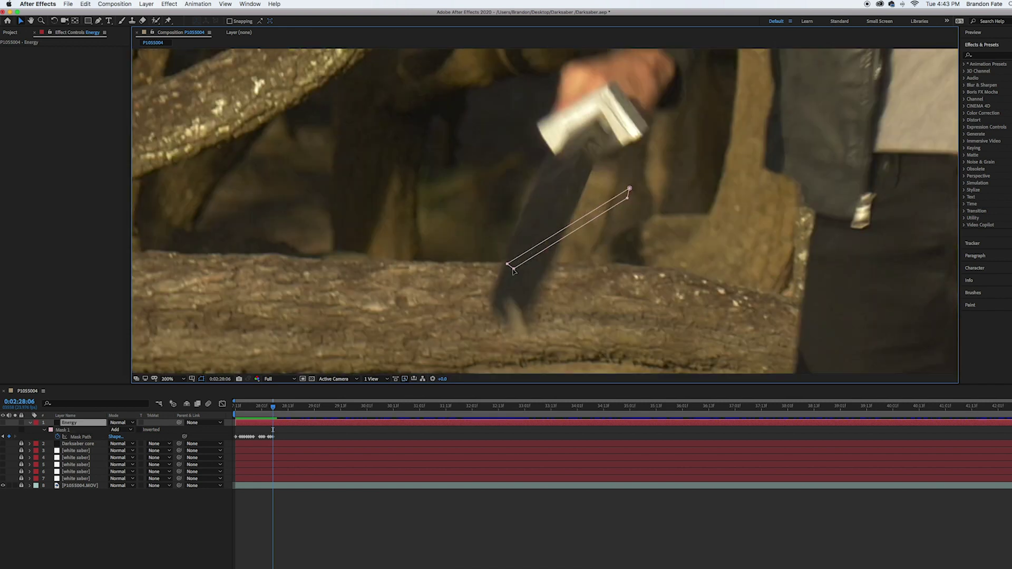
pyautogui.moveTo(510, 270); pyautogui.dragTo(507, 298)
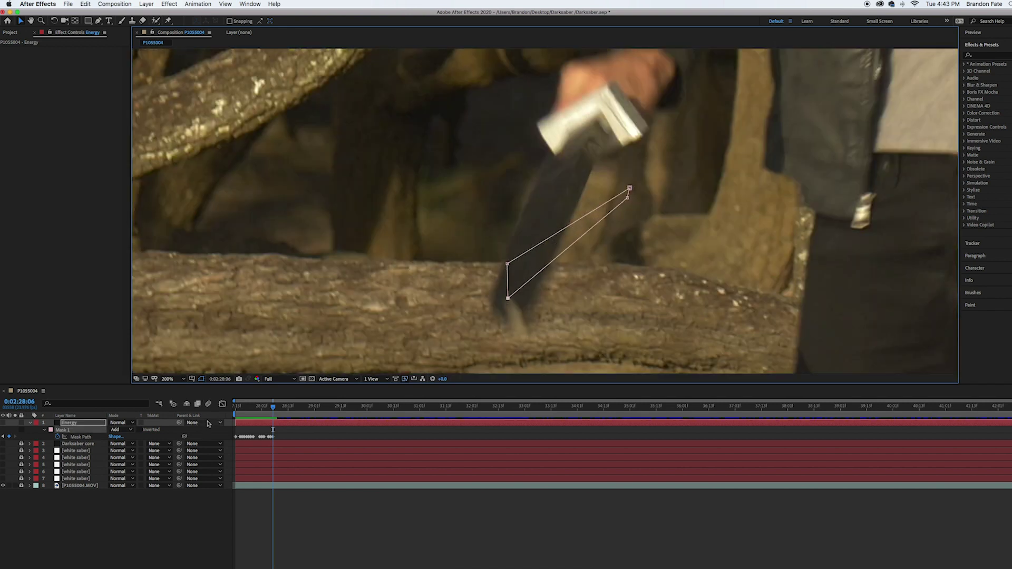
pyautogui.moveTo(508, 264); pyautogui.dragTo(495, 300)
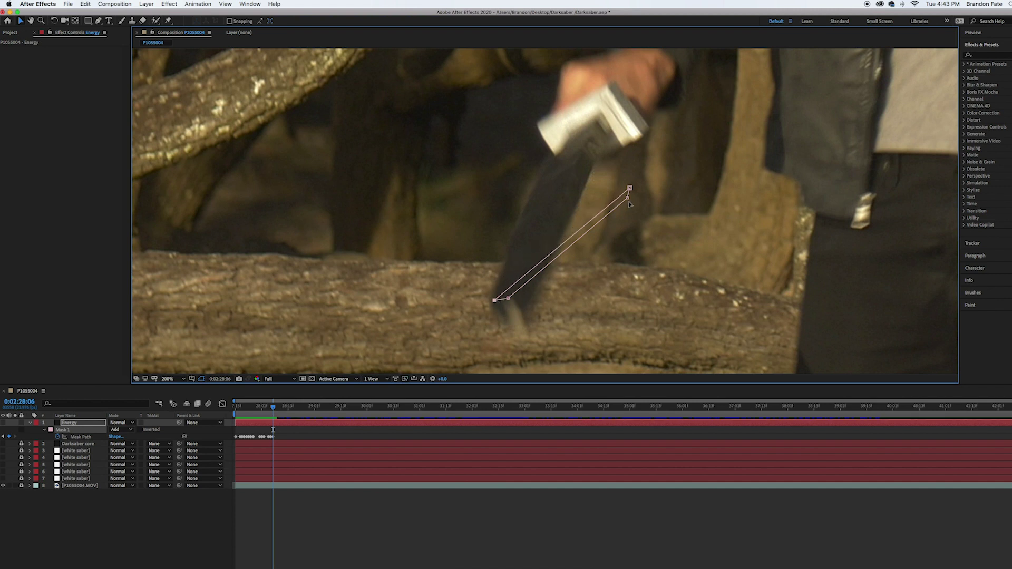
pyautogui.moveTo(630, 188); pyautogui.dragTo(572, 160)
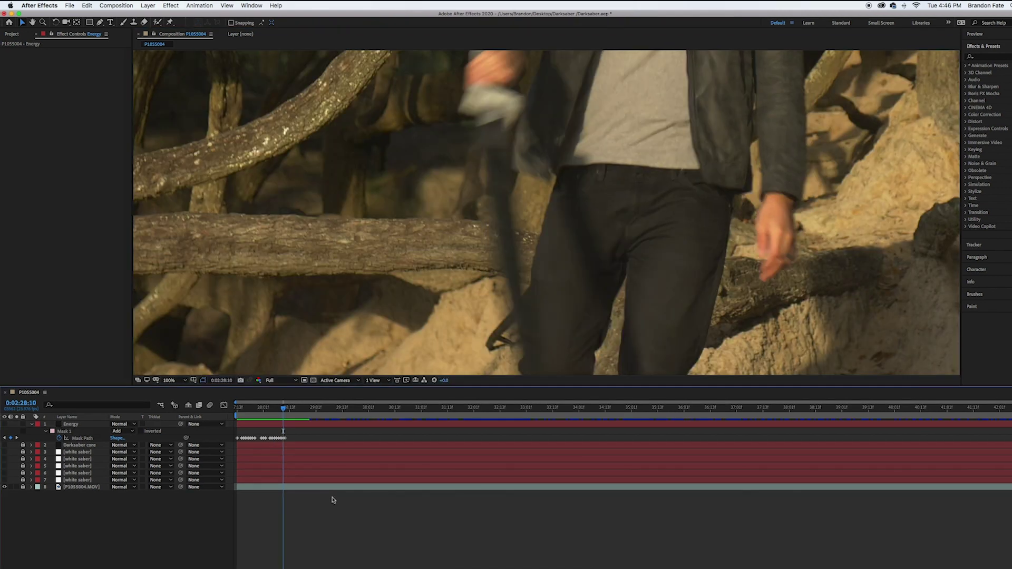
pyautogui.press('pagedown')
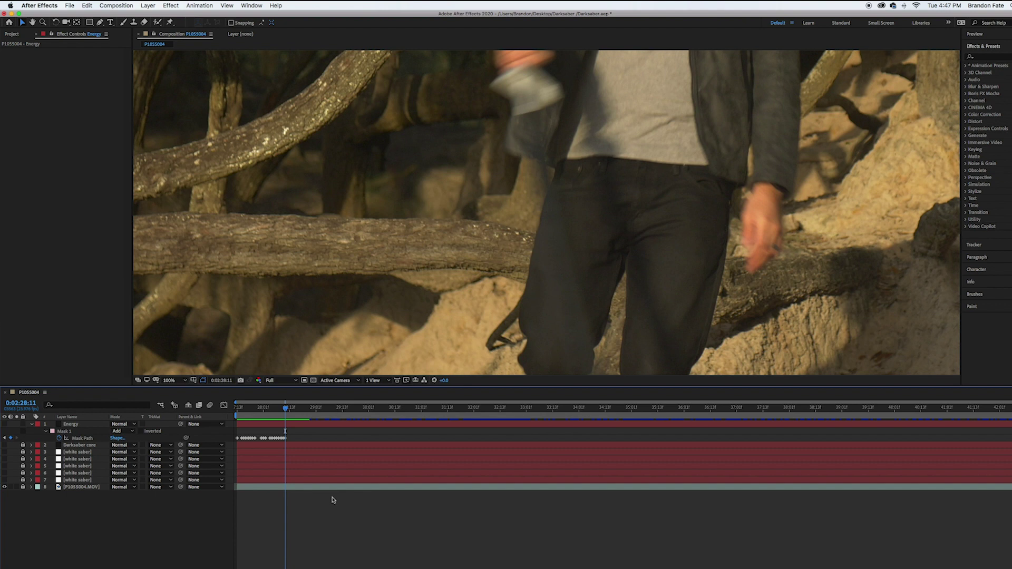
# Step through the frames from 0:02:28:11 to 0:02:28:17 to examine the blade's motion, and return to 0:02:28:11 with the Energy layer selected
pyautogui.scroll(-2, 598, 305)
pyautogui.press('pagedown')
pyautogui.press('pagedown')
pyautogui.press('pagedown')
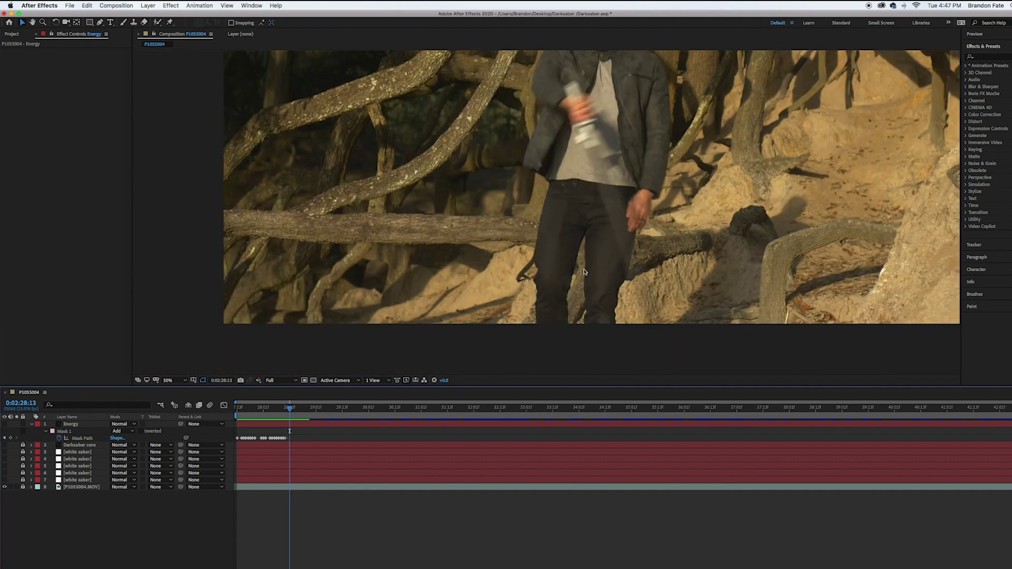
pyautogui.press('pagedown')
pyautogui.press('pagedown')
pyautogui.press('pagedown')
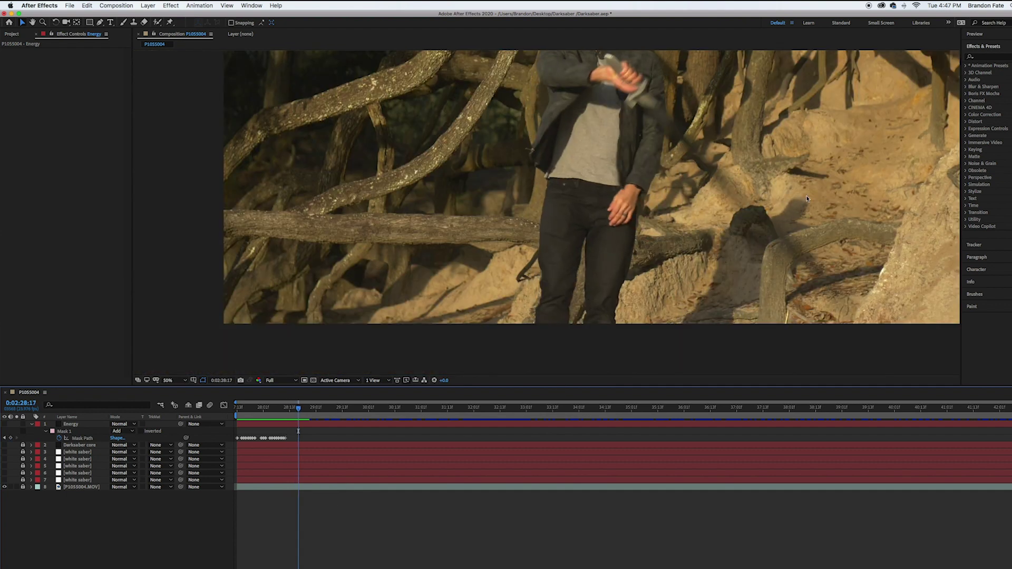
pyautogui.press('pageup')
pyautogui.press('pageup')
pyautogui.press('pageup')
pyautogui.press('pageup')
pyautogui.press('pageup')
pyautogui.press('pageup')
pyautogui.click(283, 426)
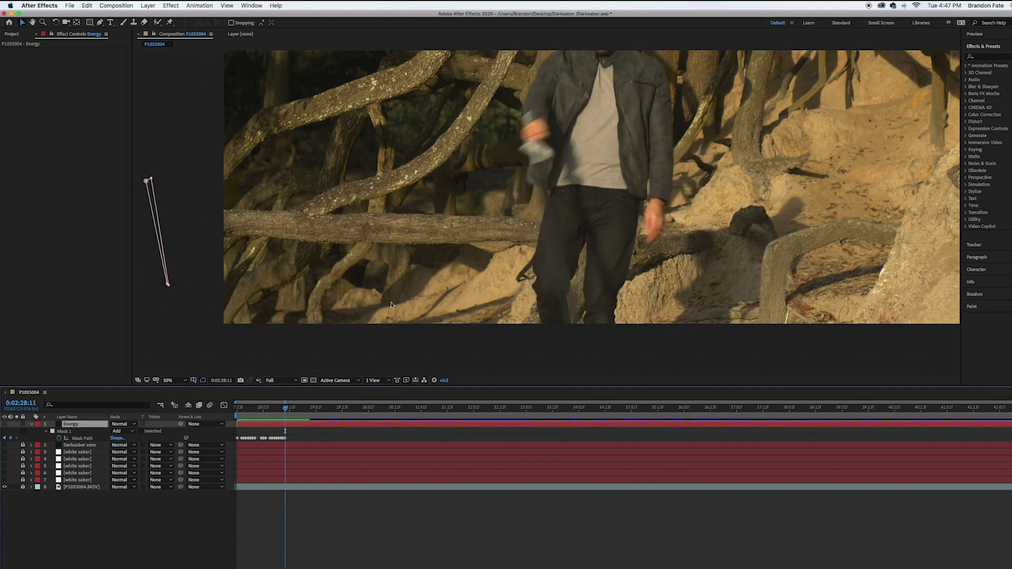
# Advance to 0:02:29:05 and move the Energy mask from outside the picture back onto the blade
pyautogui.press('pagedown')
pyautogui.press('pagedown')
pyautogui.press('pagedown')
pyautogui.press('pagedown')
pyautogui.press('pagedown')
pyautogui.press('pagedown')
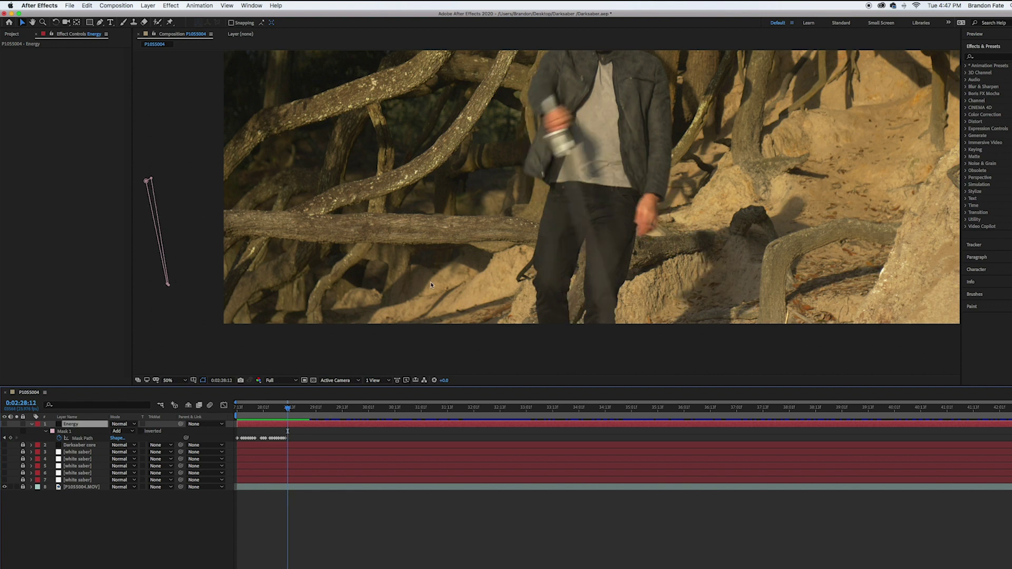
pyautogui.press('pagedown')
pyautogui.press('pagedown')
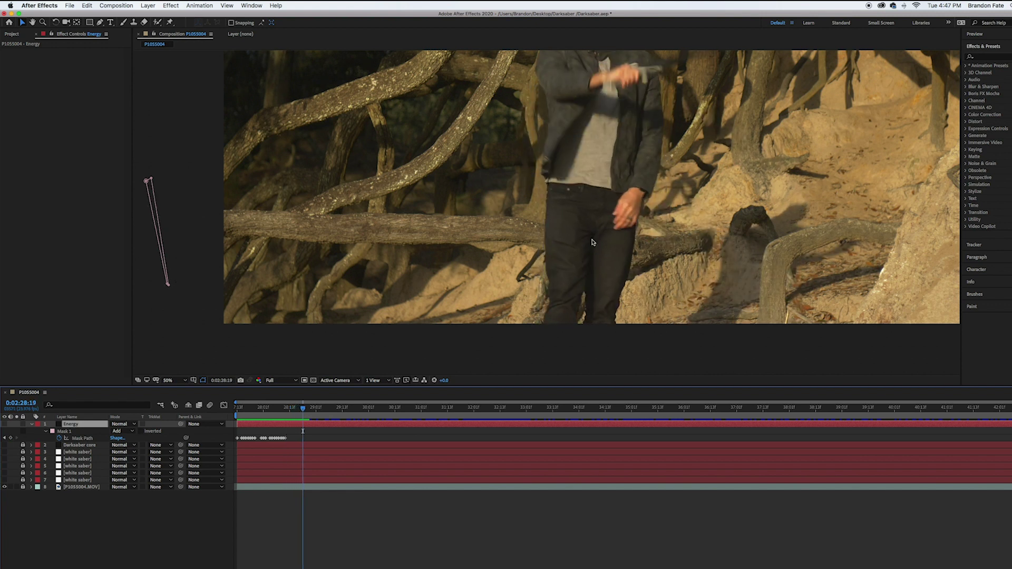
pyautogui.scroll(-2, 614, 182)
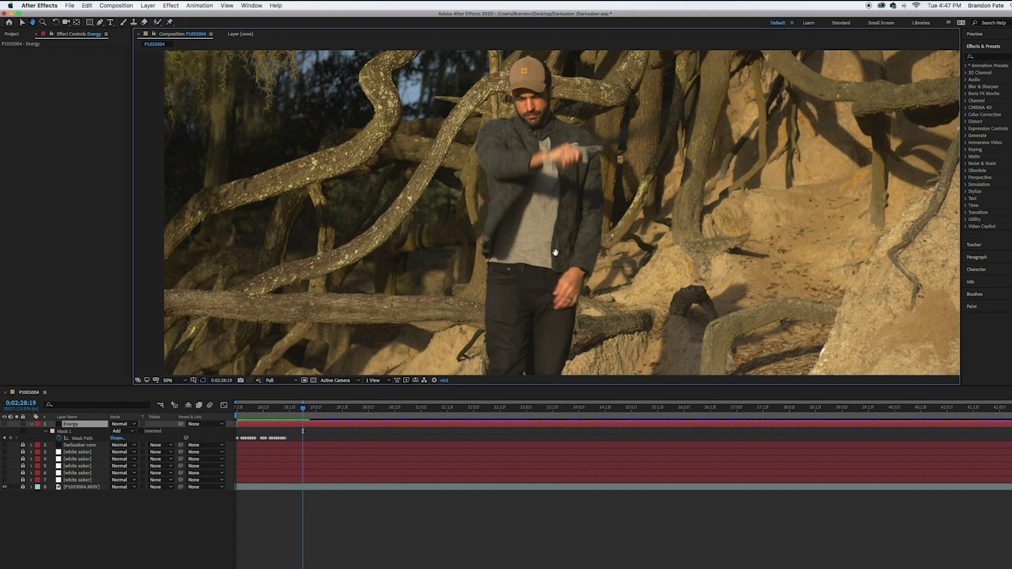
pyautogui.press('pagedown')
pyautogui.press('pagedown')
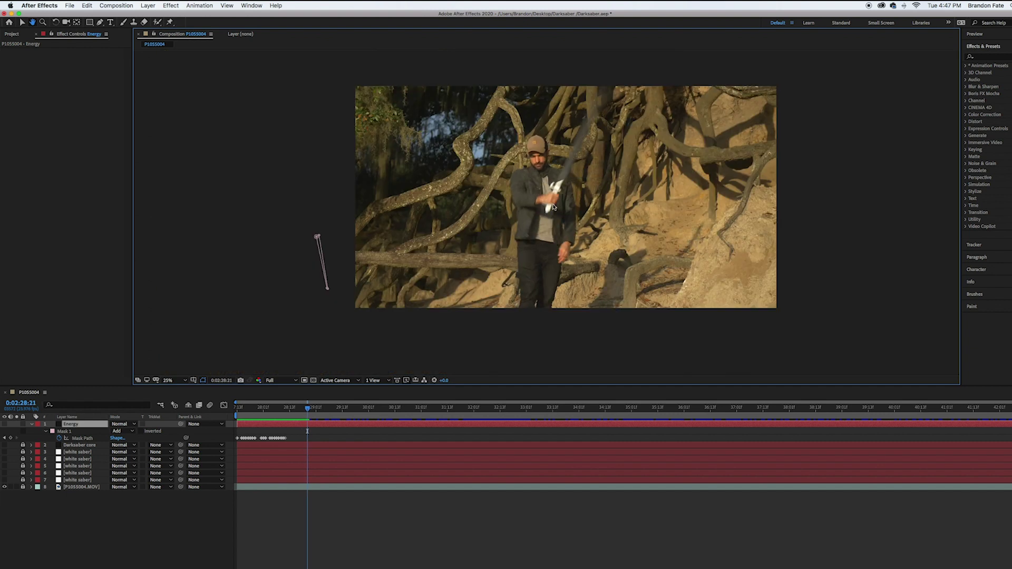
pyautogui.press('pagedown')
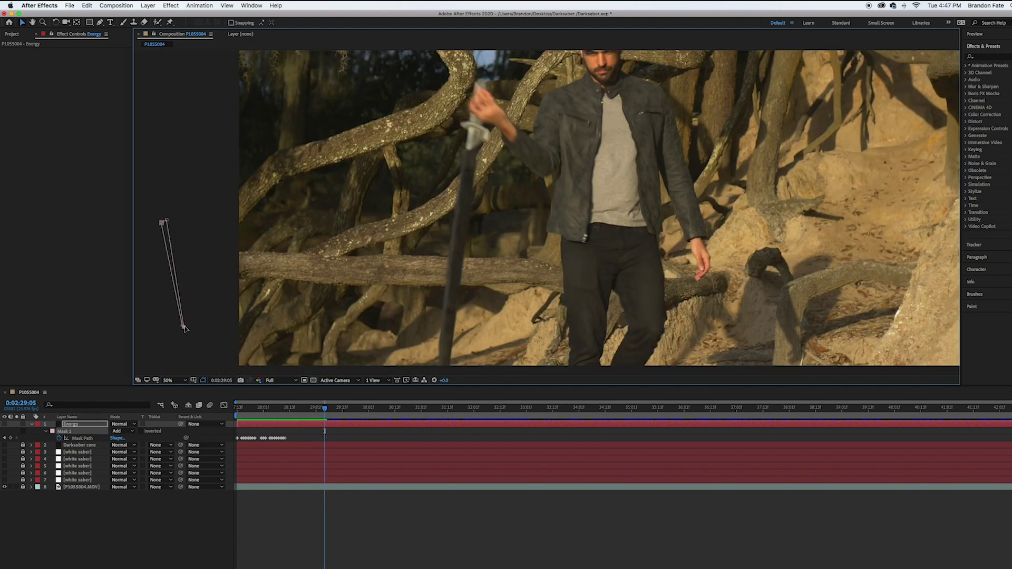
pyautogui.doubleClick(170, 272)
pyautogui.moveTo(174, 257); pyautogui.dragTo(462, 252)
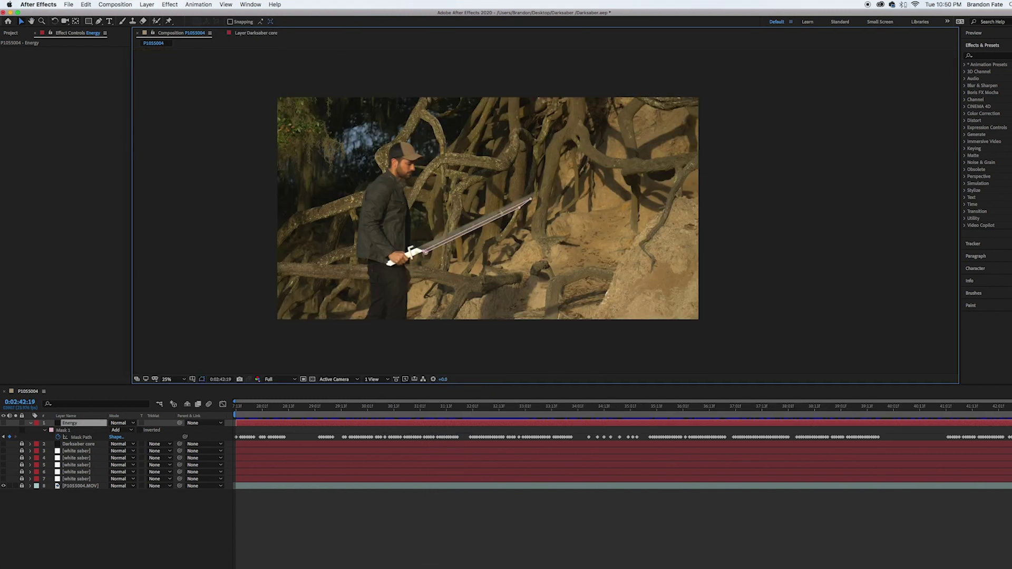
# Return to 0:02:27:13, show the Energy, Darksaber core and white saber layers, and unlock the core and white saber layers
pyautogui.moveTo(1003, 408); pyautogui.dragTo(215, 413)
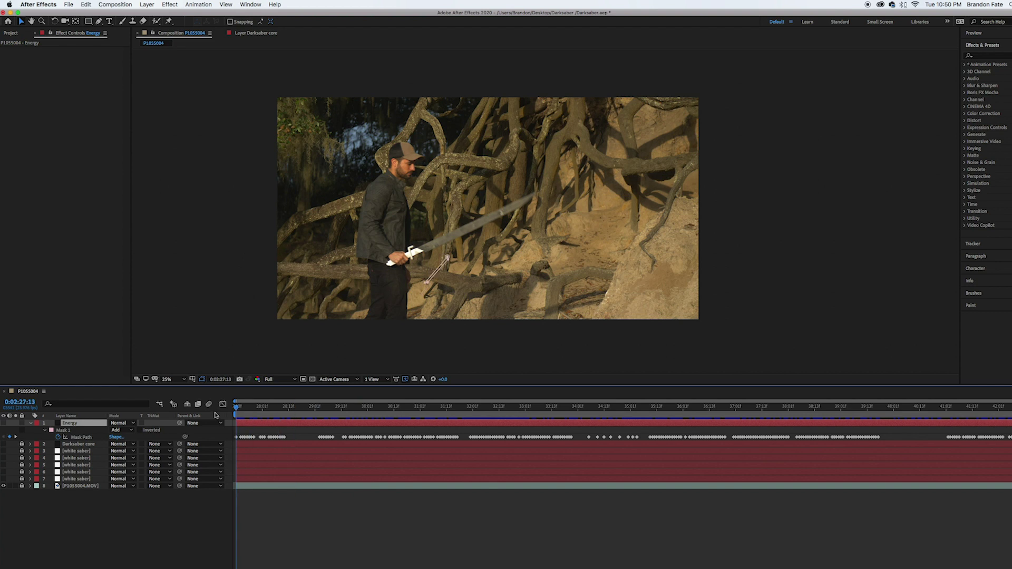
pyautogui.moveTo(3, 424); pyautogui.dragTo(5, 455)
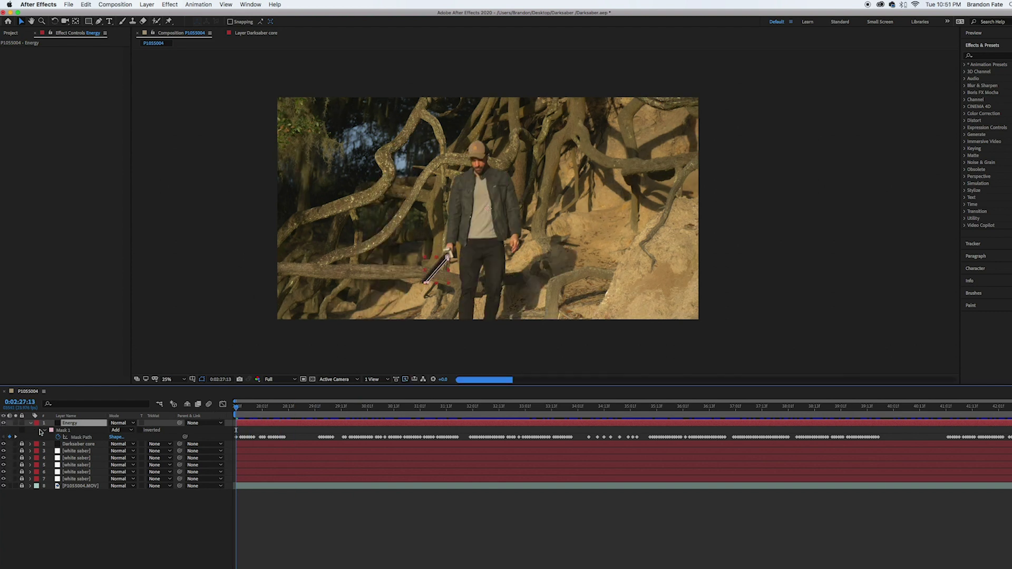
pyautogui.moveTo(22, 444); pyautogui.dragTo(22, 479)
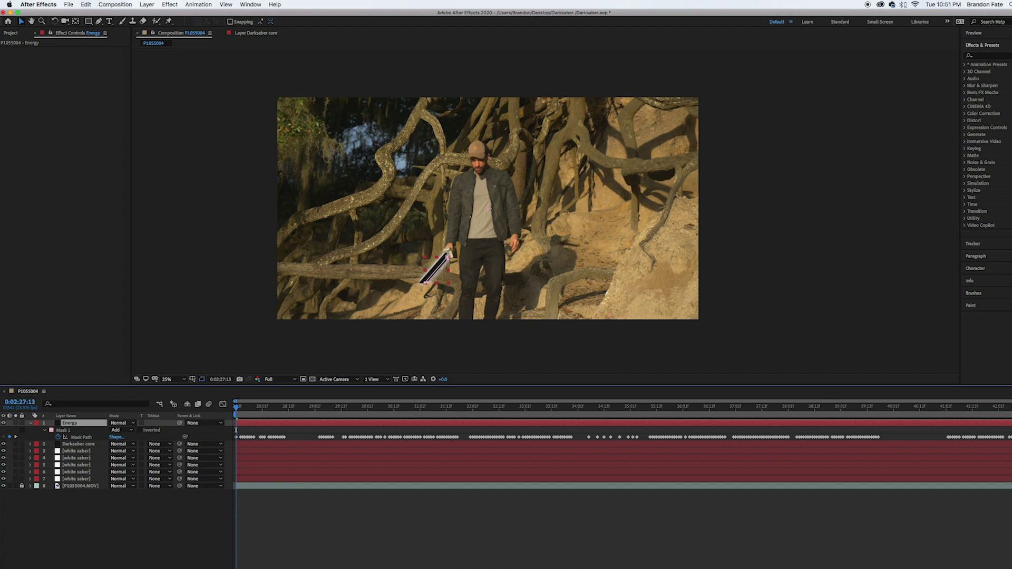
# Find the Fractal Noise effect and apply it to the Energy layer
pyautogui.click(1004, 56)
pyautogui.write('fractal noise')
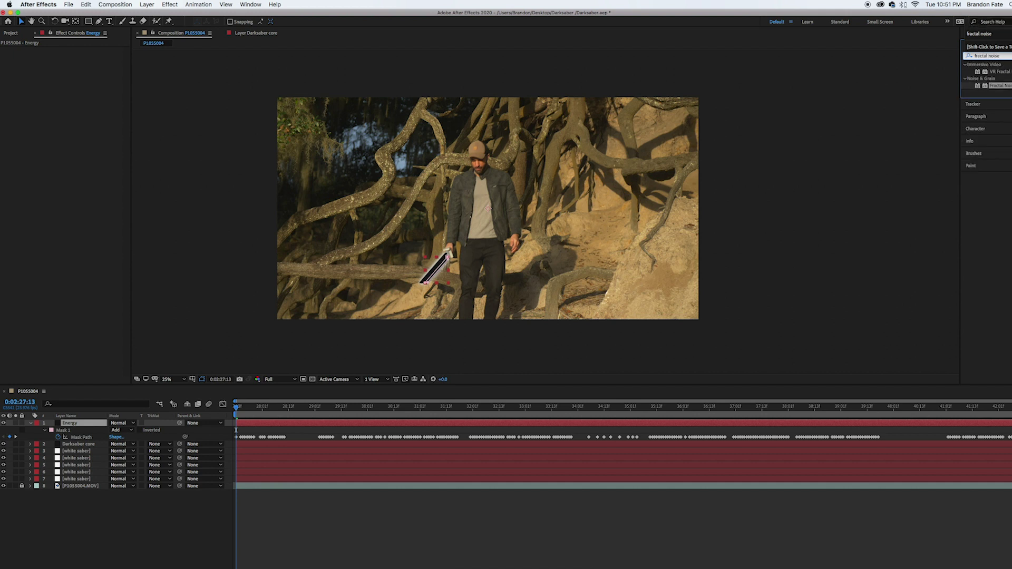
pyautogui.moveTo(1010, 87); pyautogui.dragTo(278, 424)
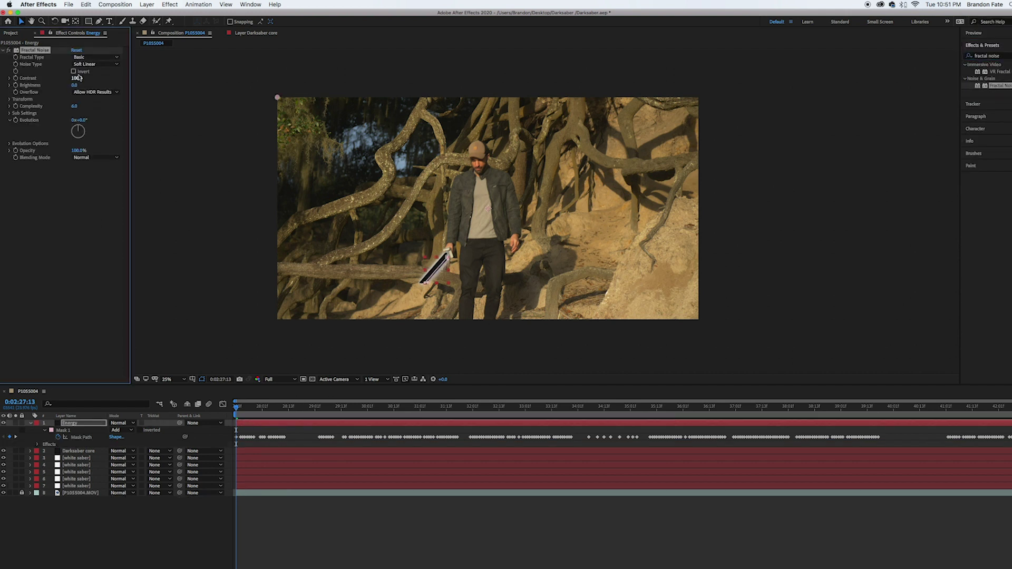
# Set the Fractal Noise to fractal type Terrain and noise type Spline, with contrast 497 and brightness -160
pyautogui.click(96, 58)
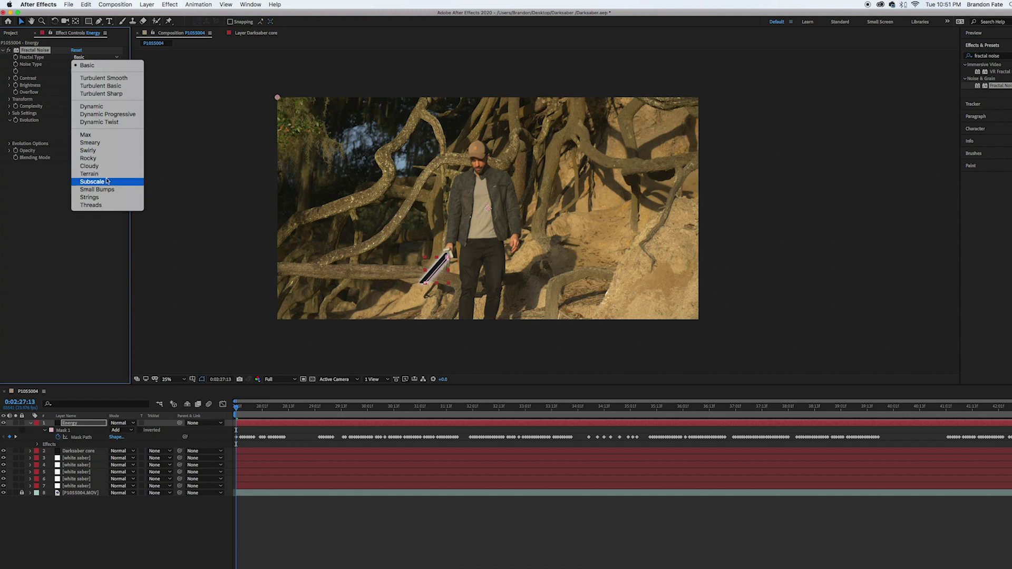
pyautogui.click(104, 175)
pyautogui.click(91, 64)
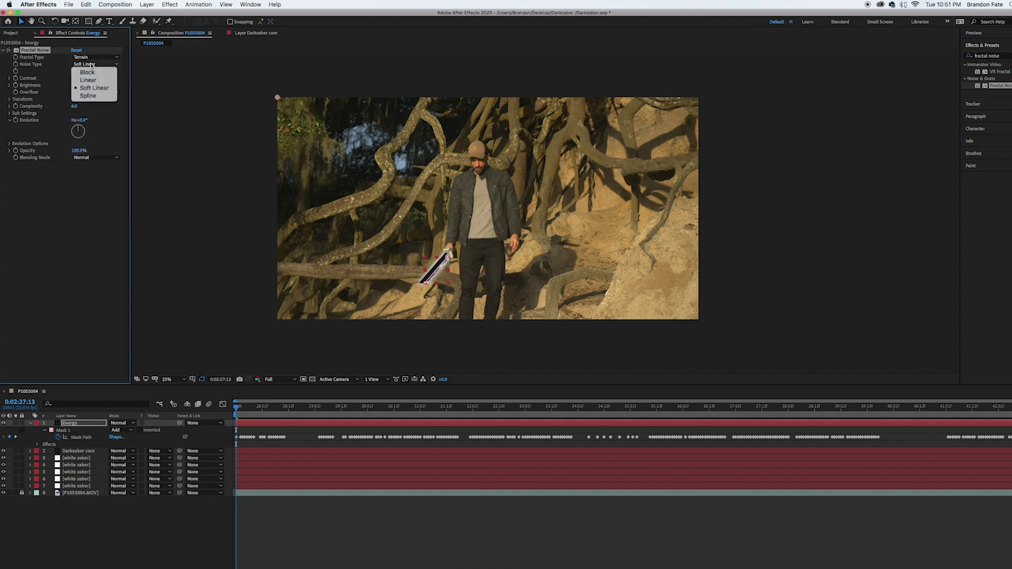
pyautogui.click(100, 97)
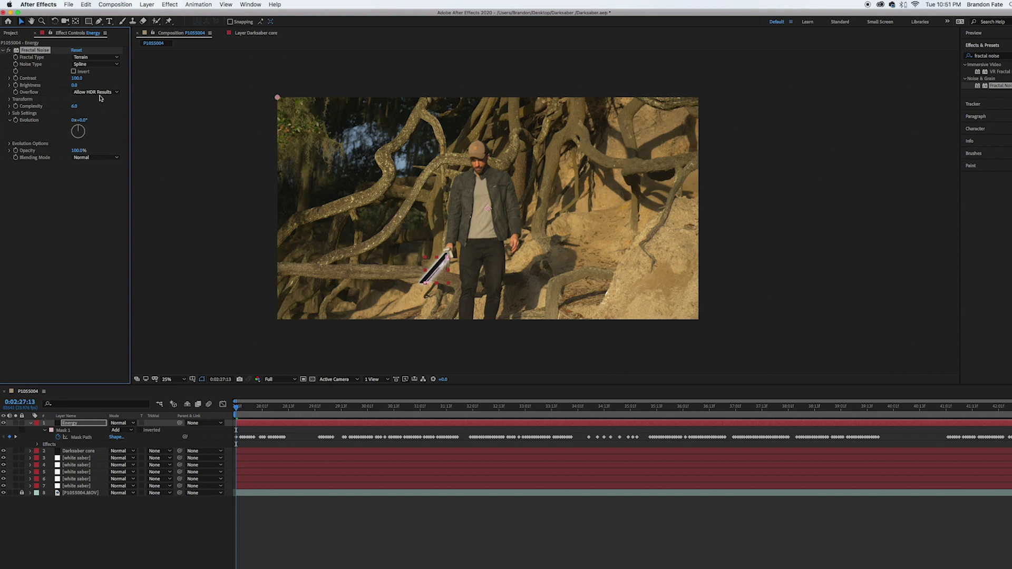
pyautogui.click(75, 79)
pyautogui.click(74, 86)
# Keyframe the noise's Evolution from 0 at 0:02:27:13 to 20 revolutions at 0:02:42:19, and return to the start
pyautogui.click(16, 120)
pyautogui.moveTo(237, 409); pyautogui.dragTo(1011, 425)
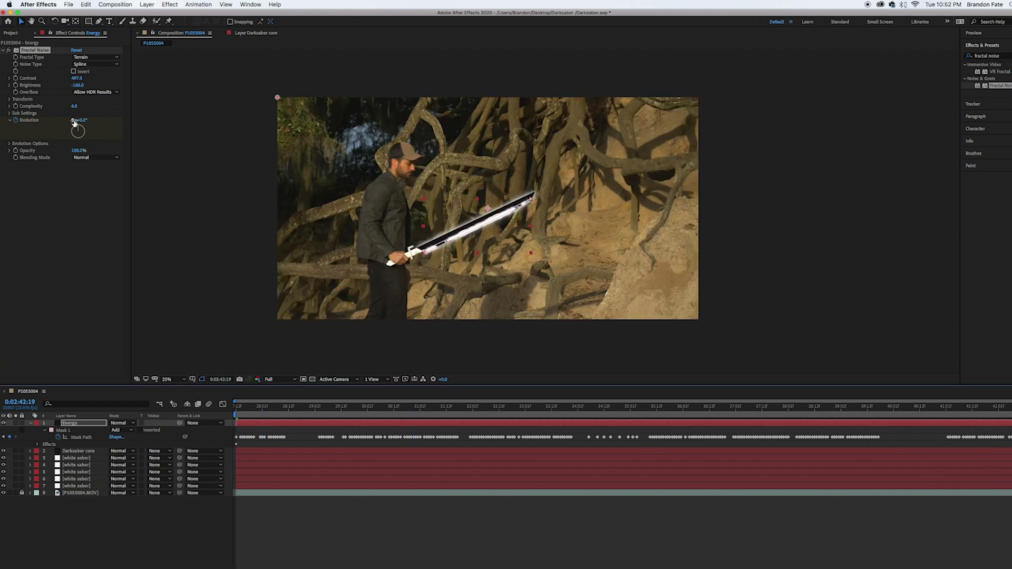
pyautogui.click(74, 121)
pyautogui.write('20')
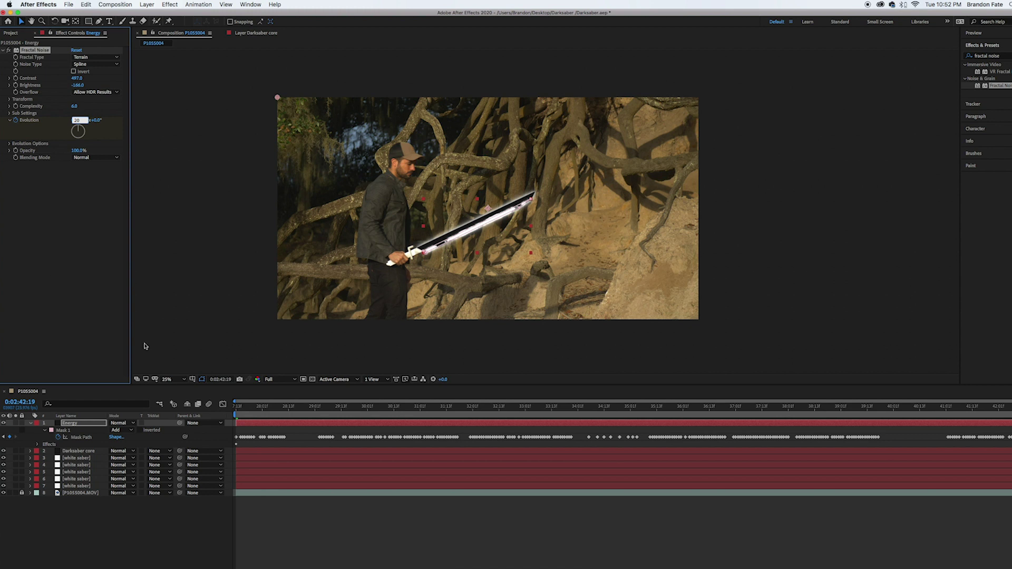
pyautogui.click(324, 516)
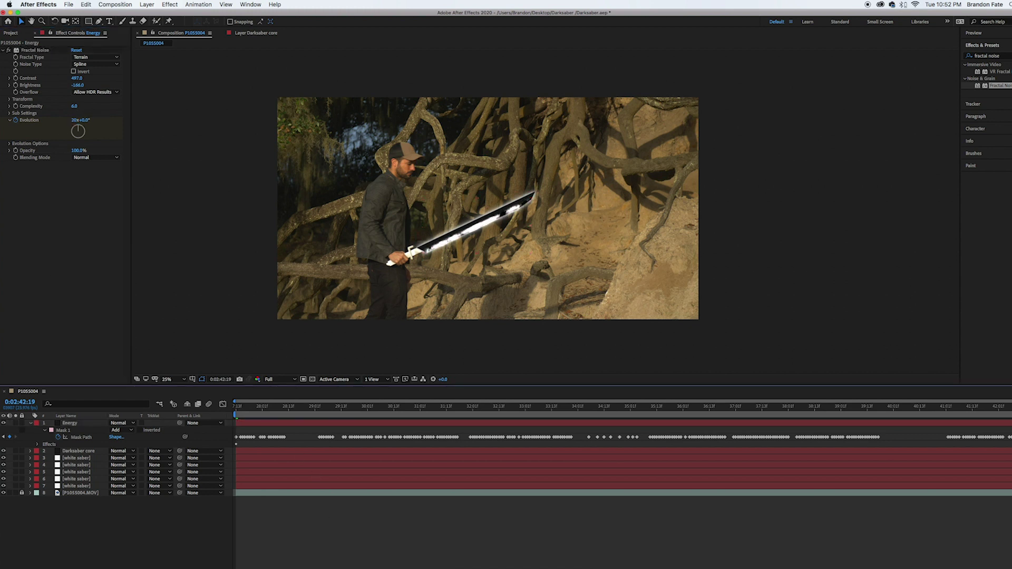
pyautogui.press('space')
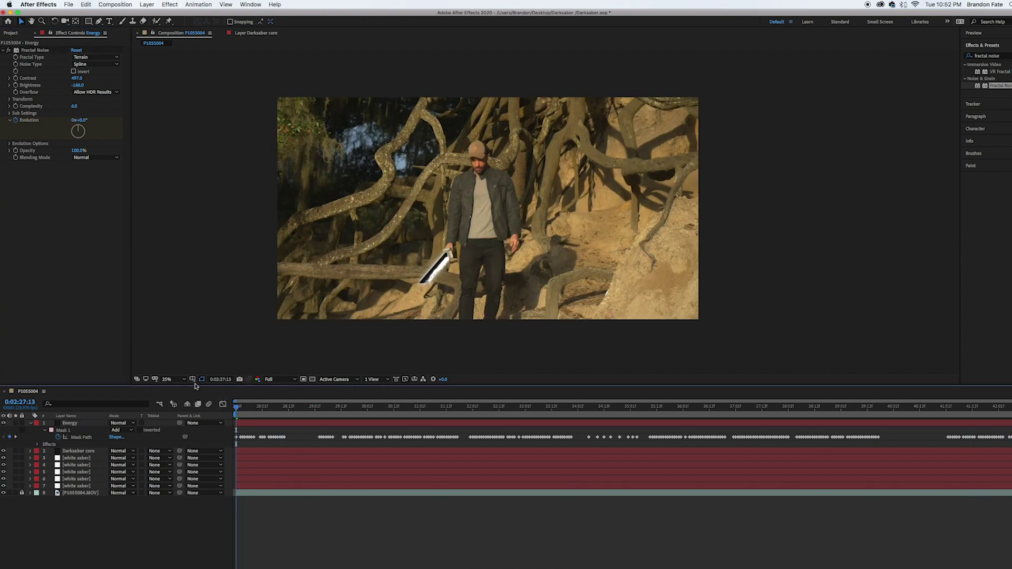
# Set the Fractal Noise opacity to 3% and its blending mode to Add
pyautogui.click(76, 150)
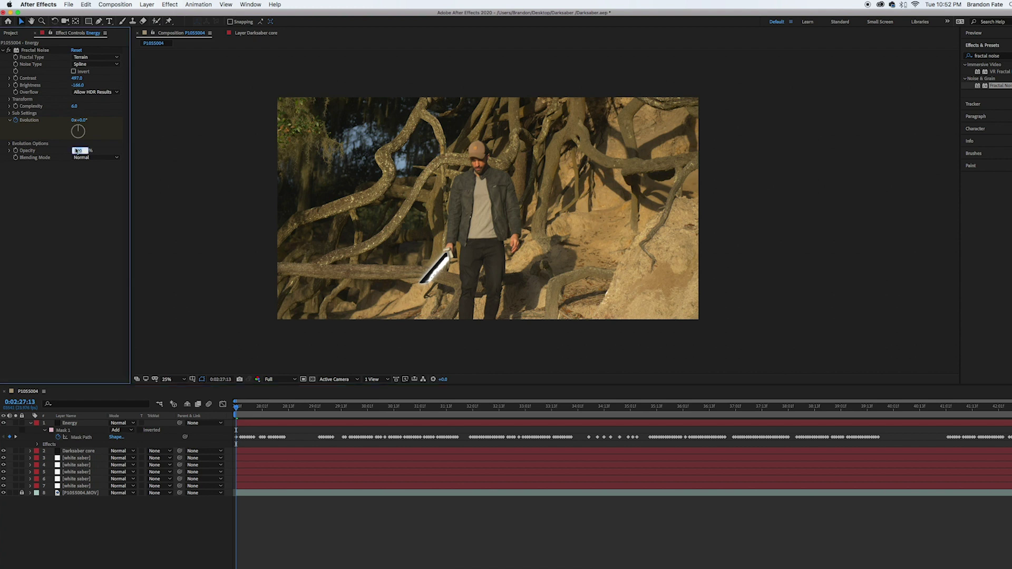
pyautogui.write('3')
pyautogui.press('Return')
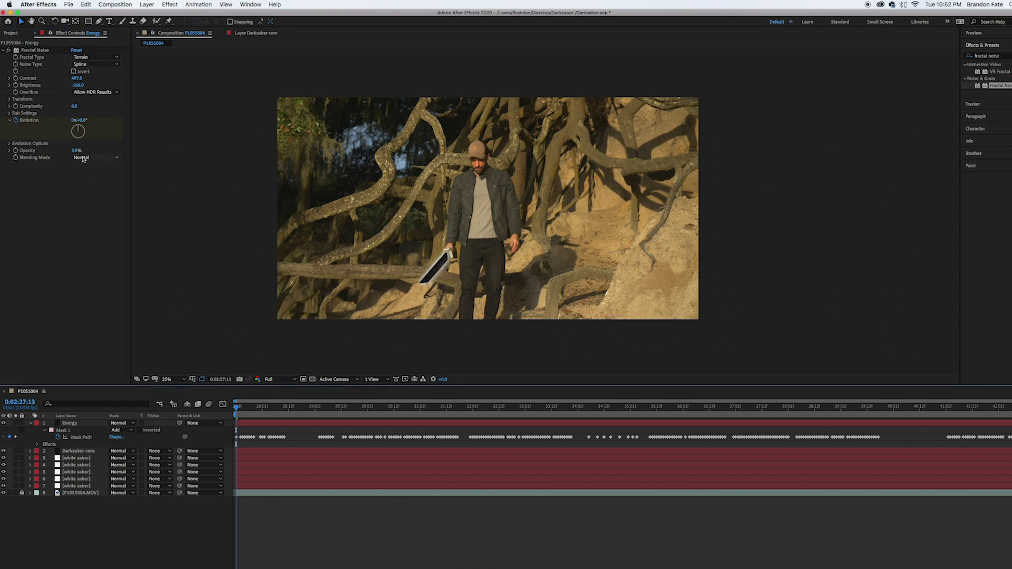
pyautogui.click(85, 158)
pyautogui.click(85, 186)
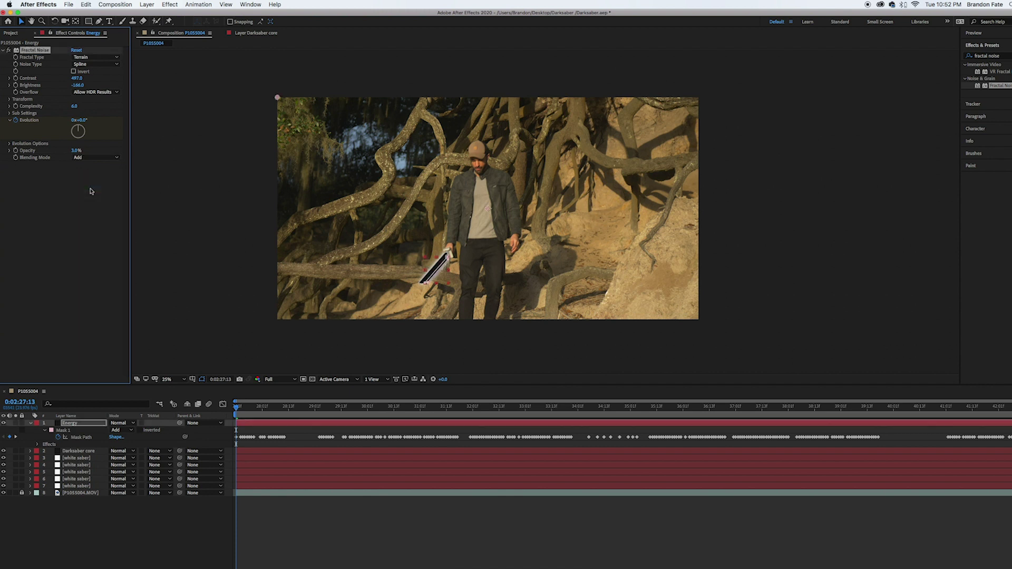
# Set the Energy layer's mask feather to 25 pixels
pyautogui.click(78, 423)
pyautogui.press('u')
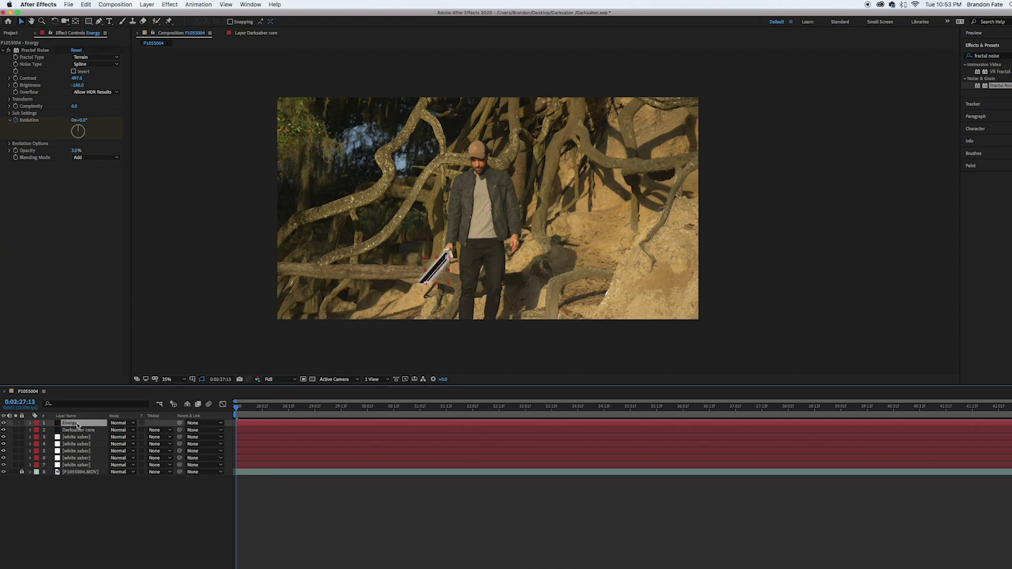
pyautogui.press('f')
pyautogui.click(129, 437)
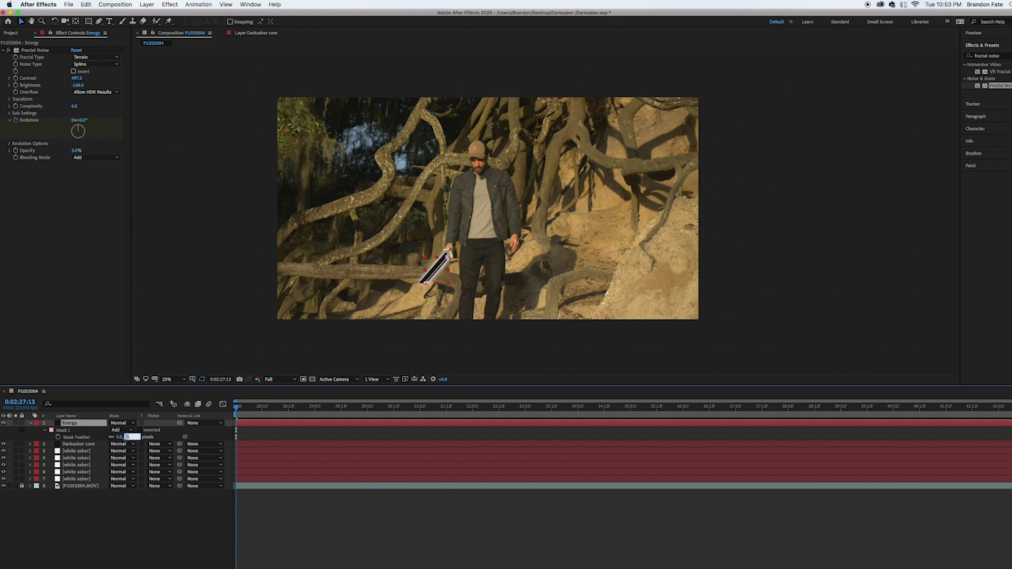
pyautogui.press('Return')
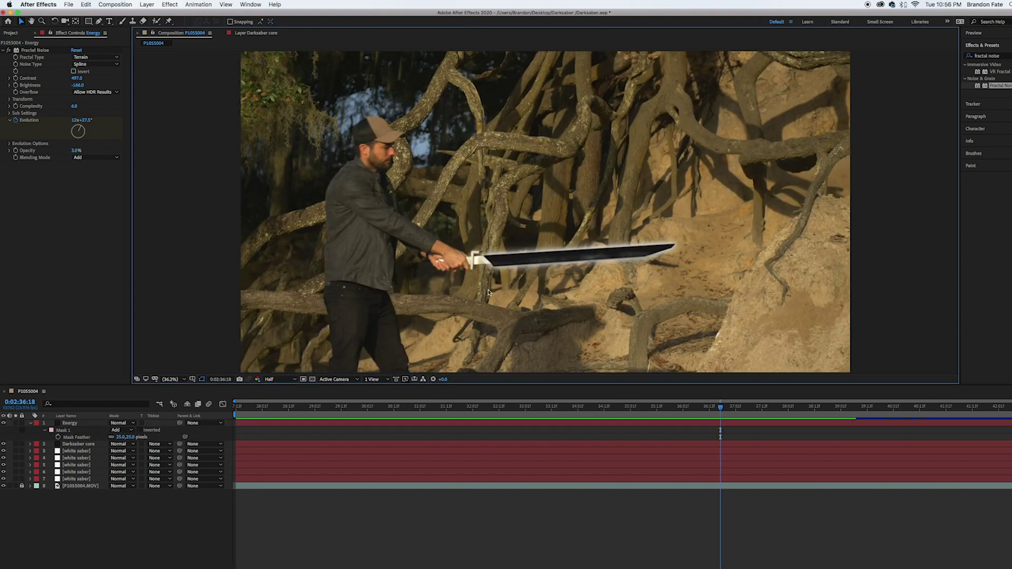
# Examine the blade's energy texture up close at 0:02:36:18, and play the finished effect from the start at 0:02:27:13
pyautogui.scroll(2, 490, 293)
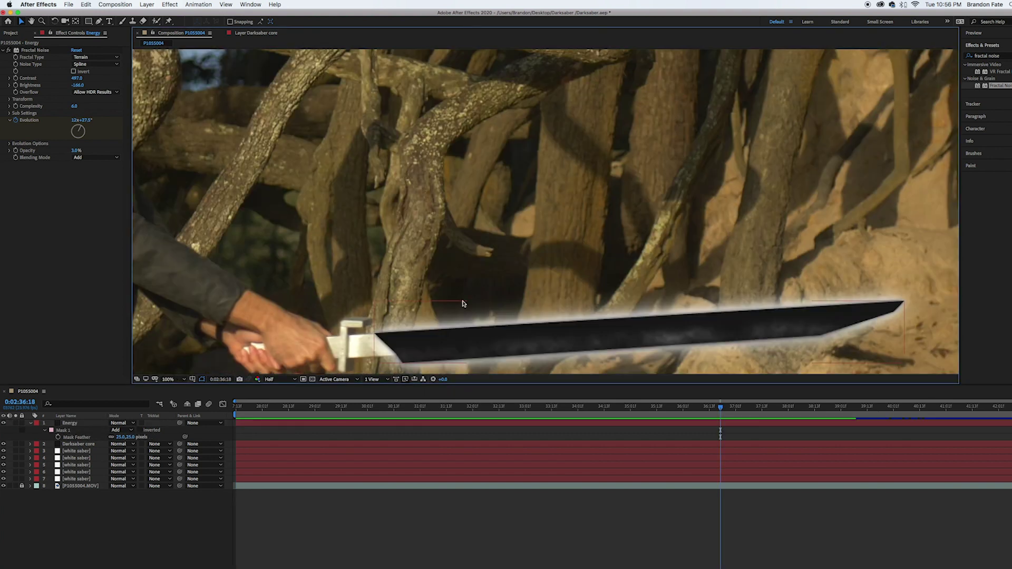
pyautogui.moveTo(477, 311); pyautogui.dragTo(482, 245)
pyautogui.press('v')
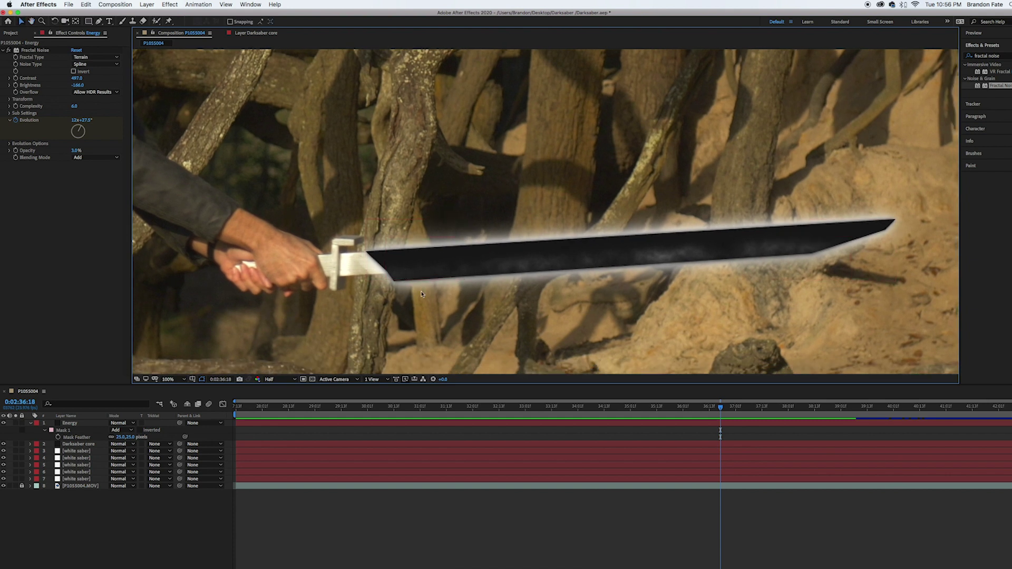
pyautogui.hotkey('shift', '/')
pyautogui.moveTo(472, 407); pyautogui.dragTo(203, 399)
pyautogui.press('space')
pyautogui.press('space')
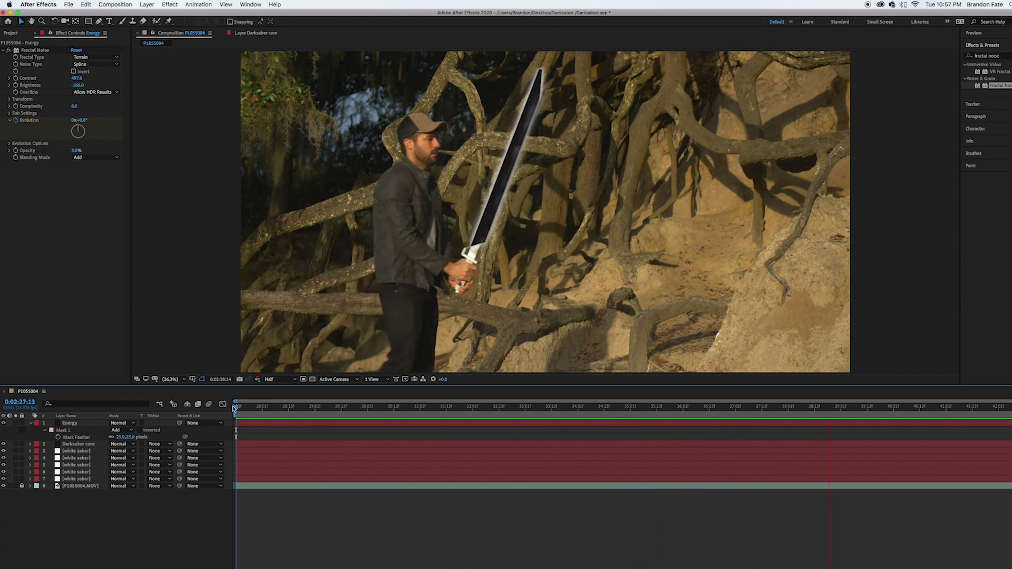
pyautogui.moveTo(286, 407); pyautogui.dragTo(238, 408)
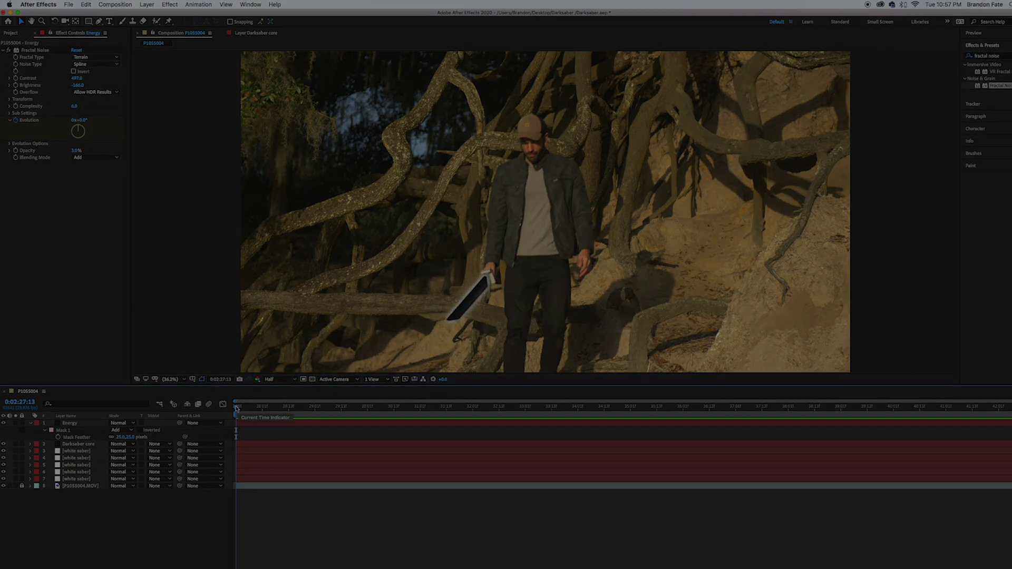